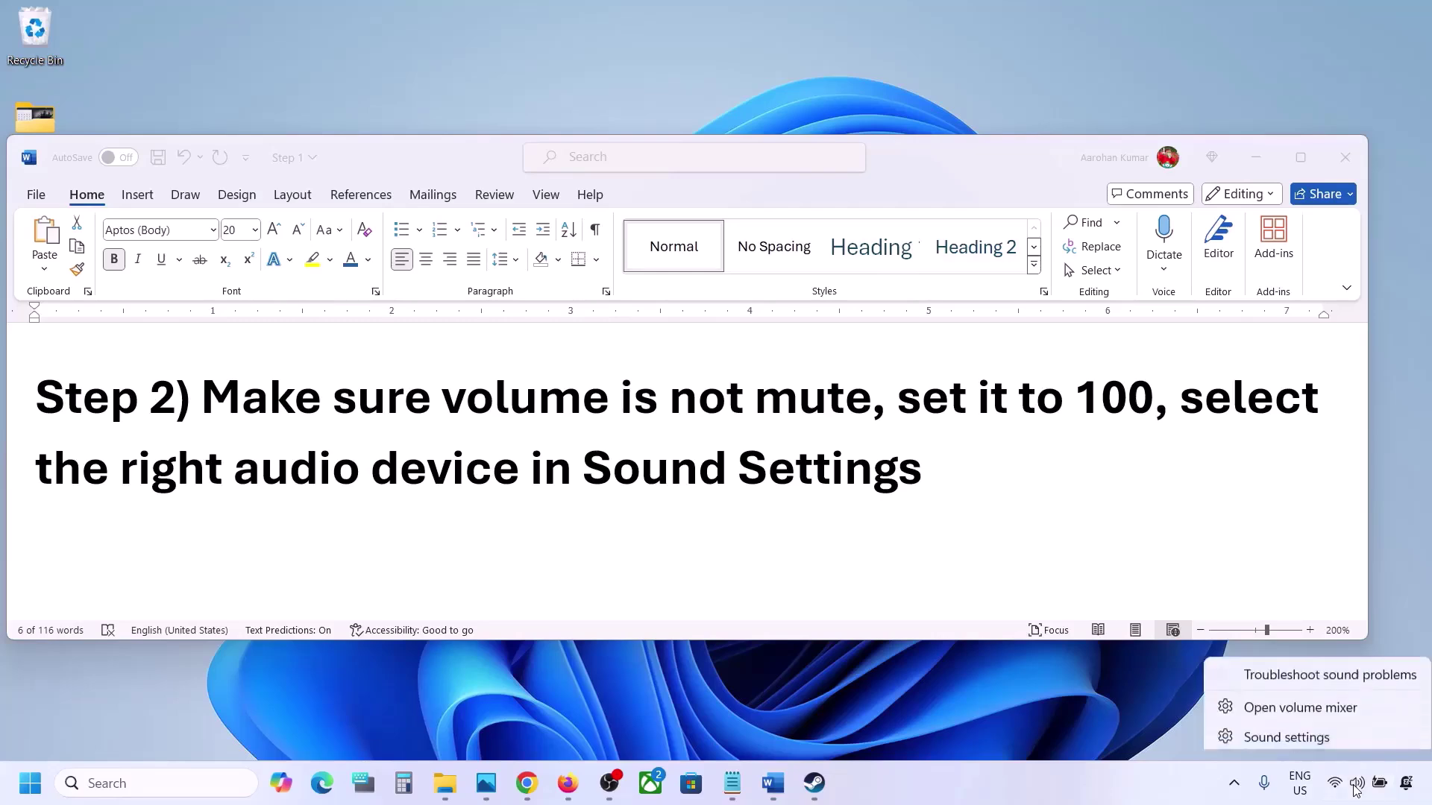
- Open the system Sound settings and select Speakers (Realtek(R) Audio) as the output device
click(1317, 738)
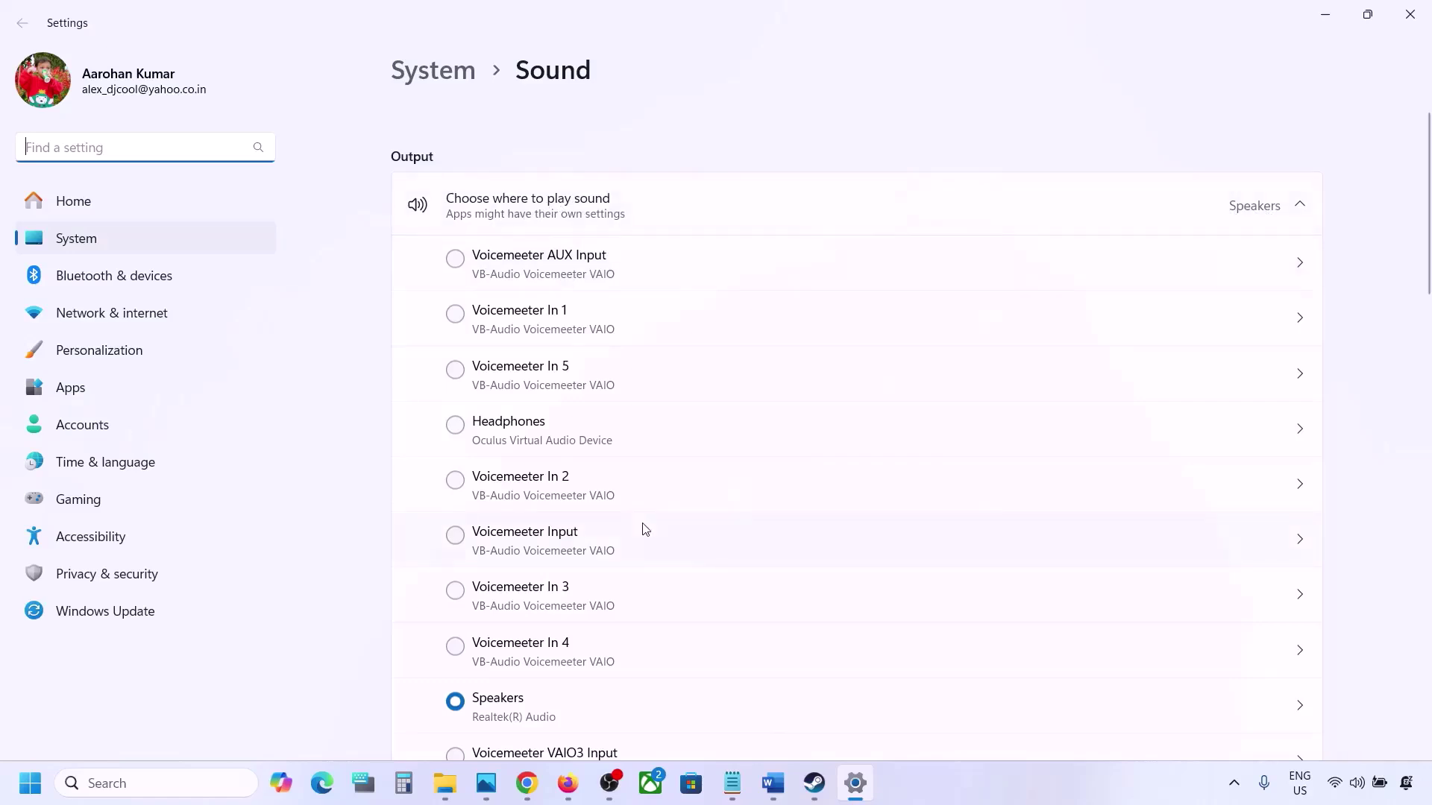
scroll(642, 530, down, 2)
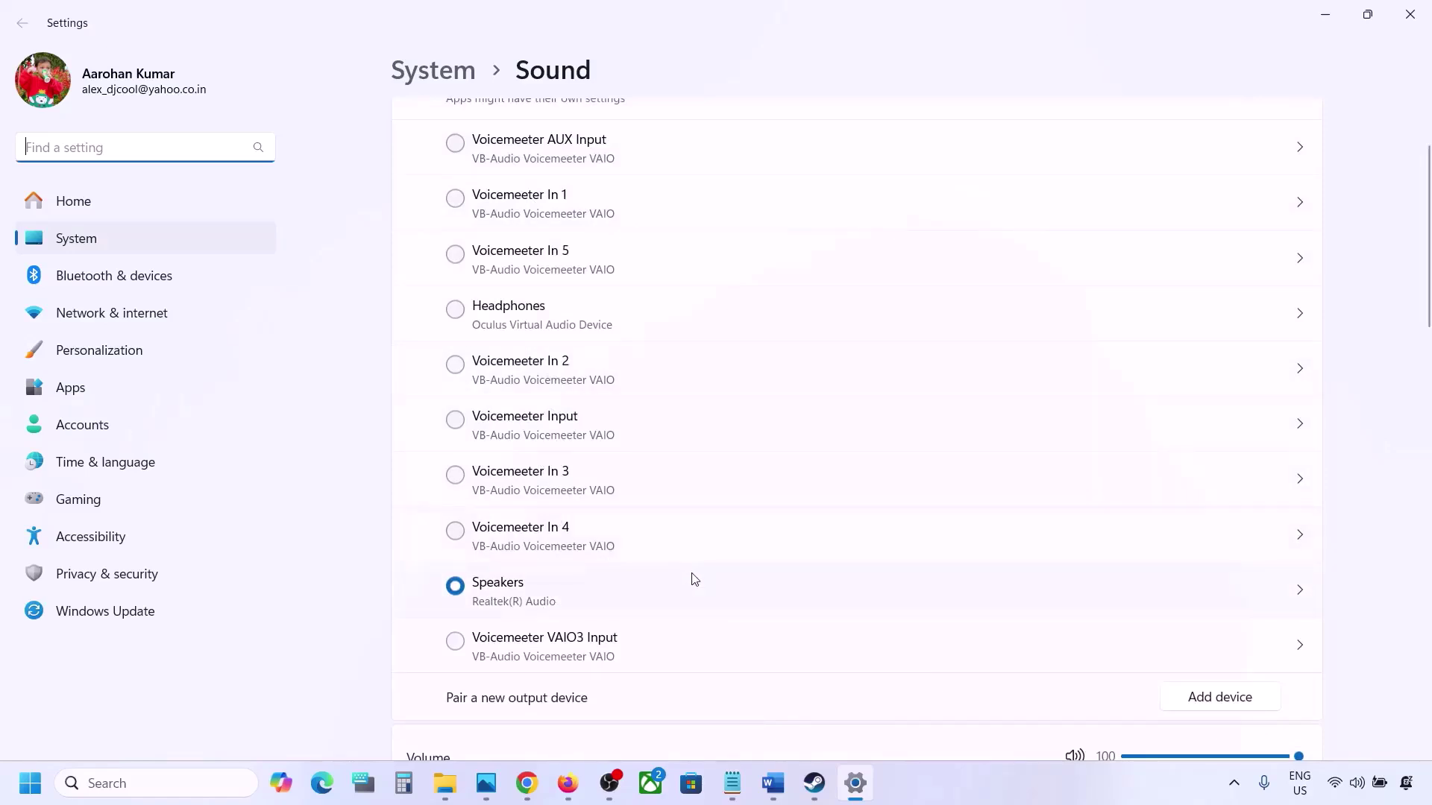
click(520, 596)
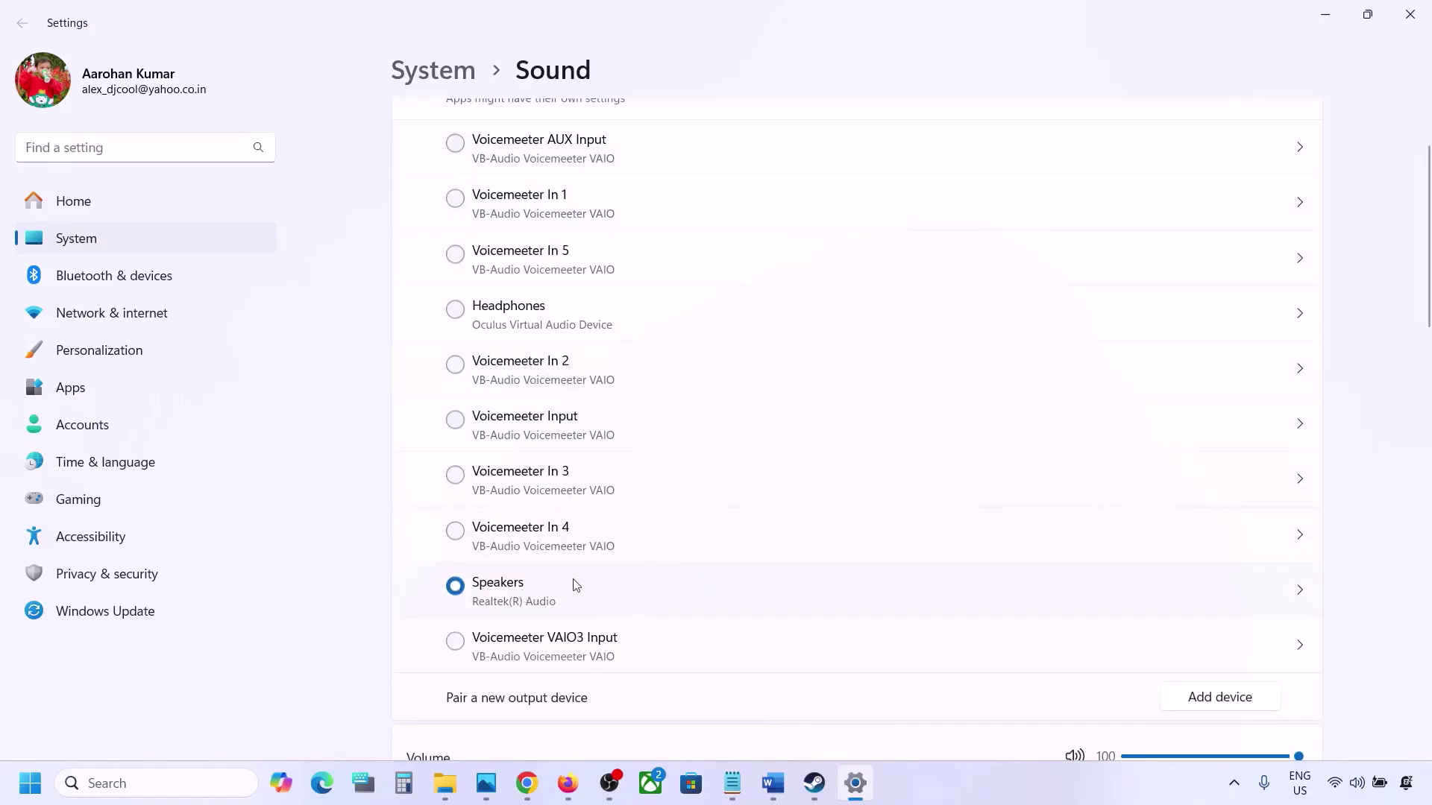
- Review the output volume, the input device selection, the input volume and the advanced options in the Sound settings
scroll(548, 596, down, 5)
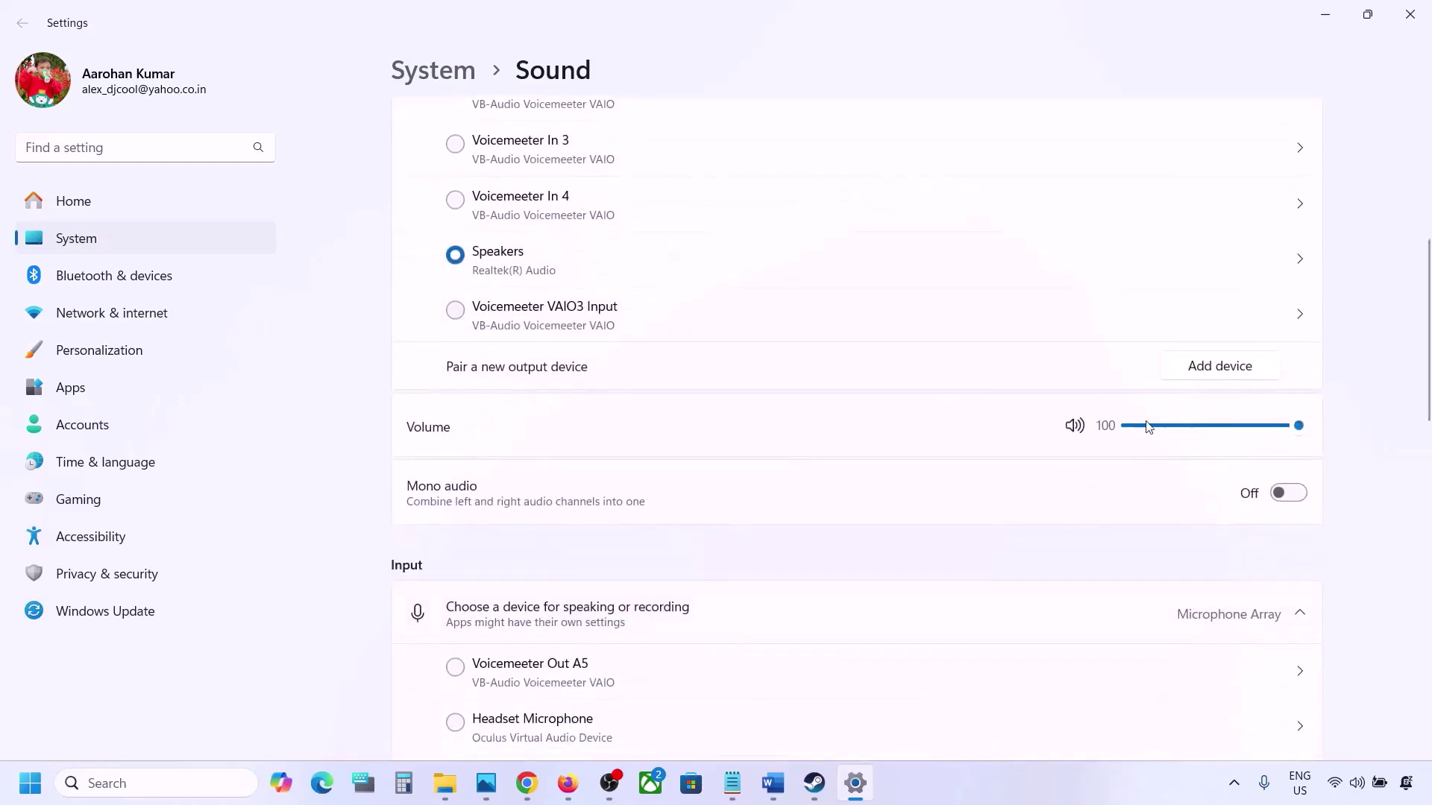
scroll(950, 537, down, 6)
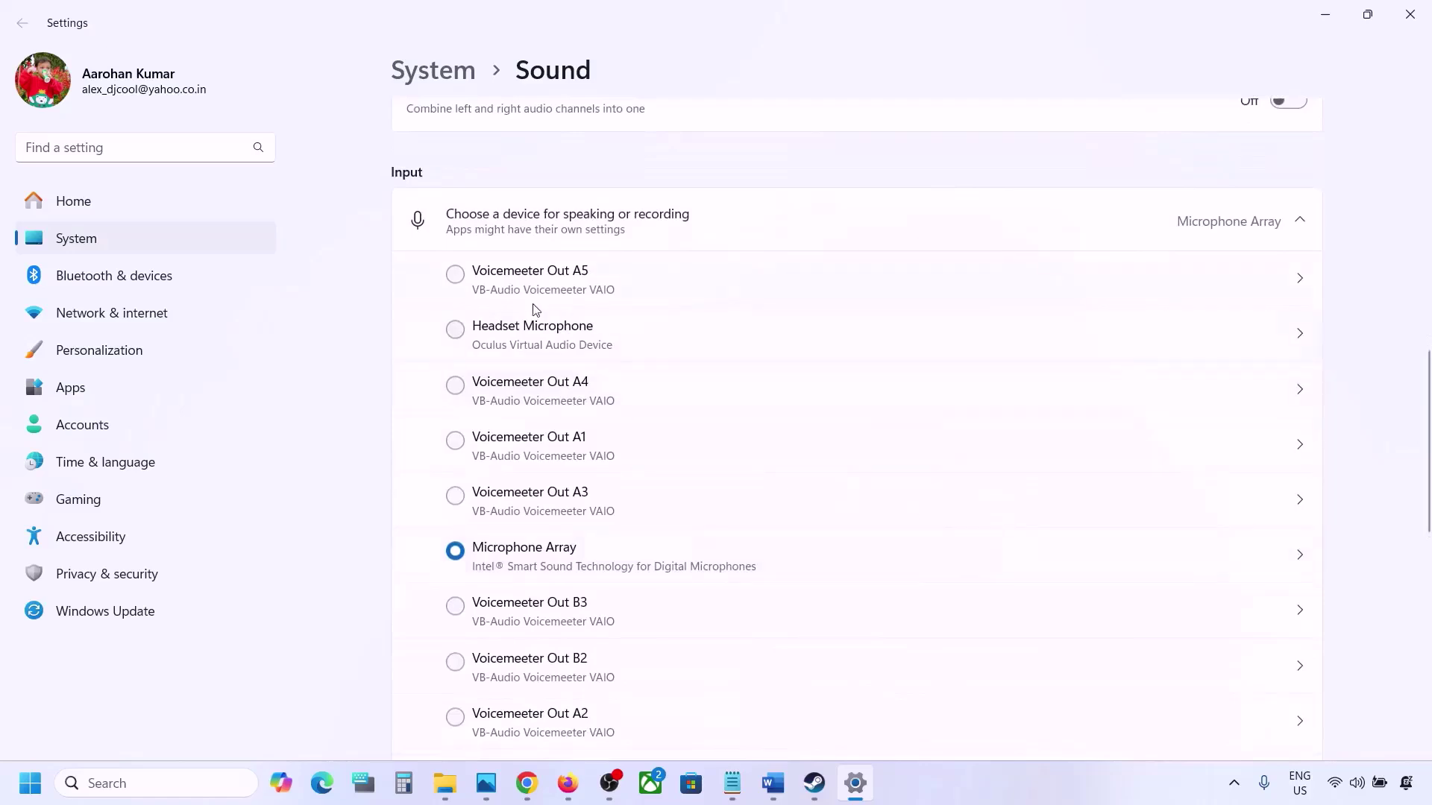
scroll(579, 625, down, 2)
scroll(732, 540, down, 1)
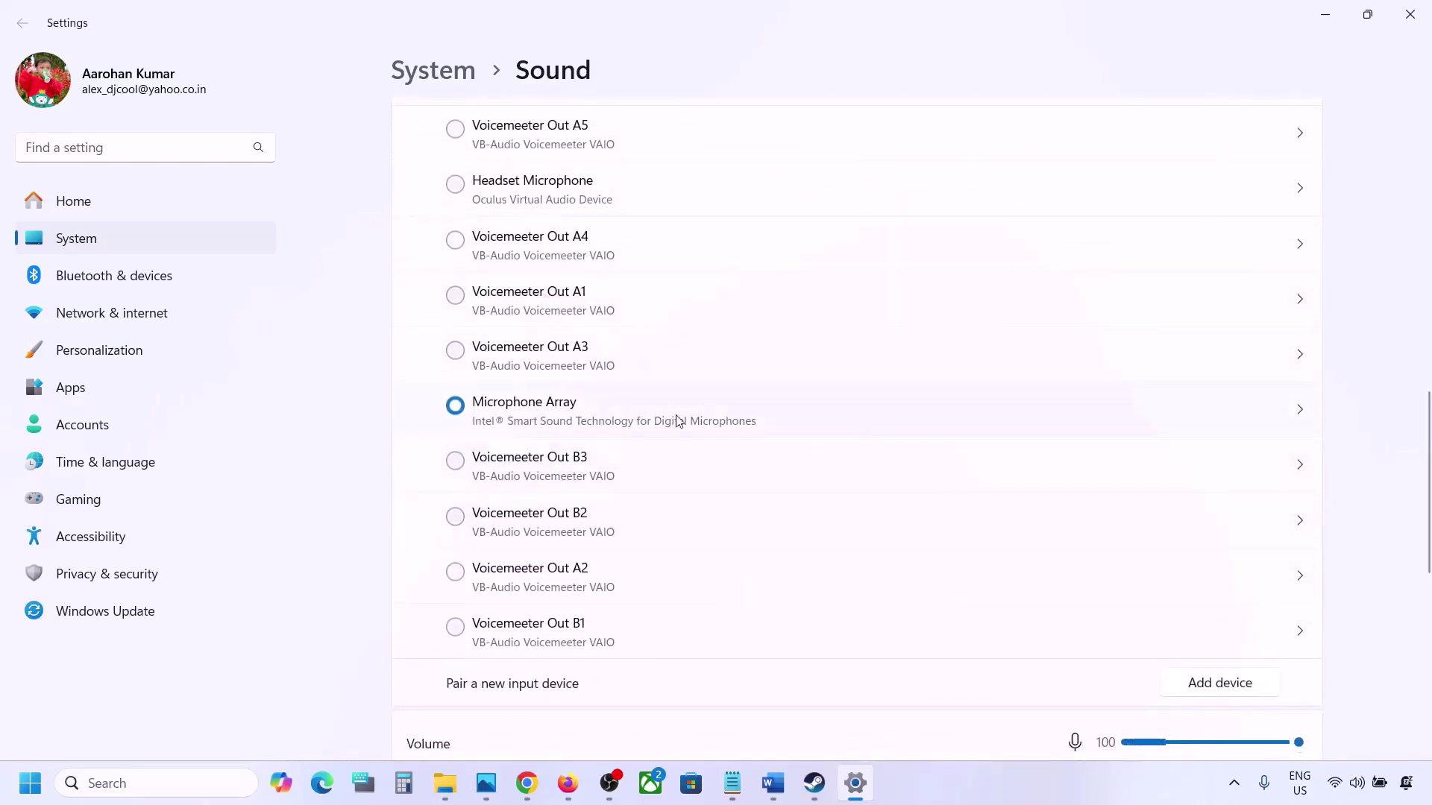
scroll(638, 429, down, 4)
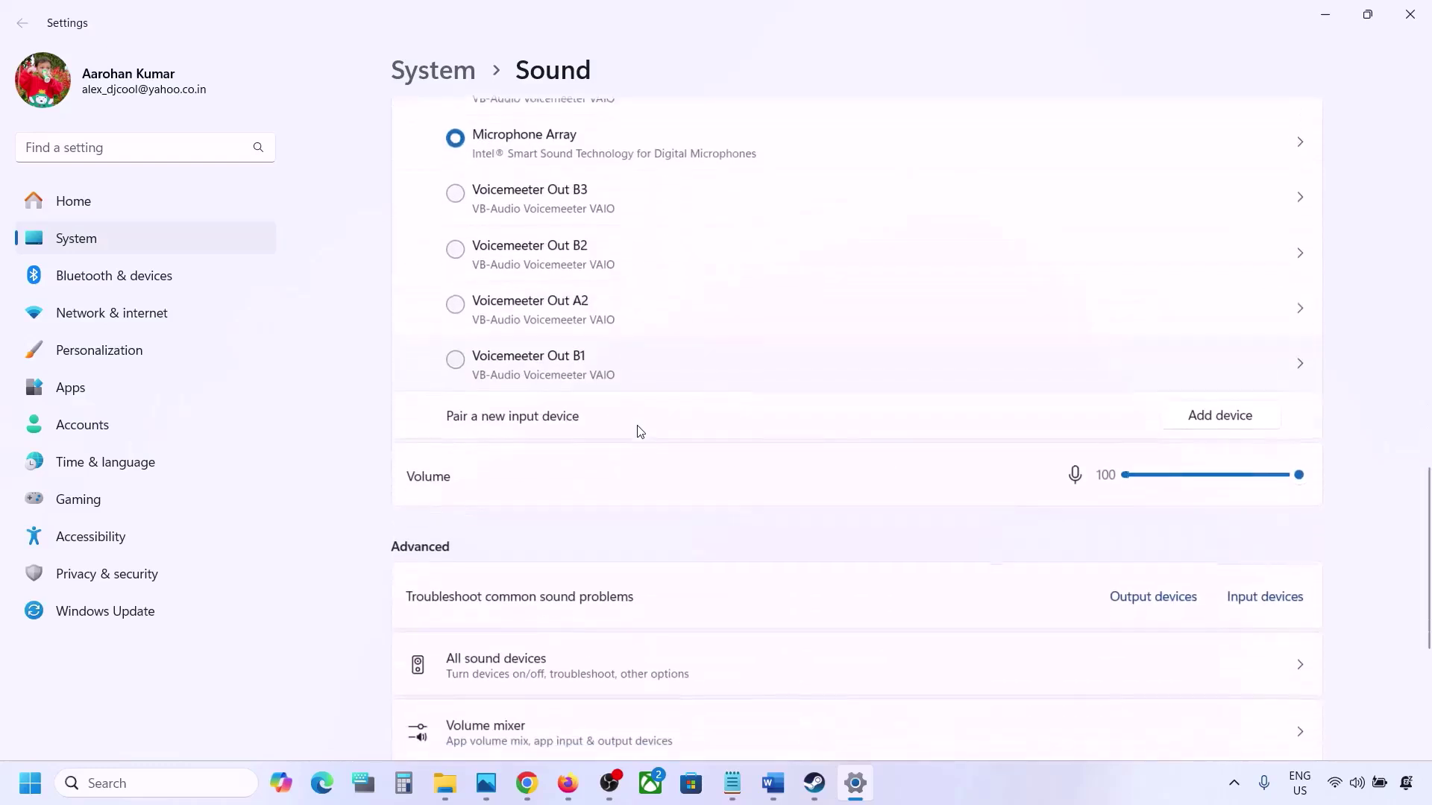
scroll(636, 358, up, 2)
scroll(608, 361, up, 1)
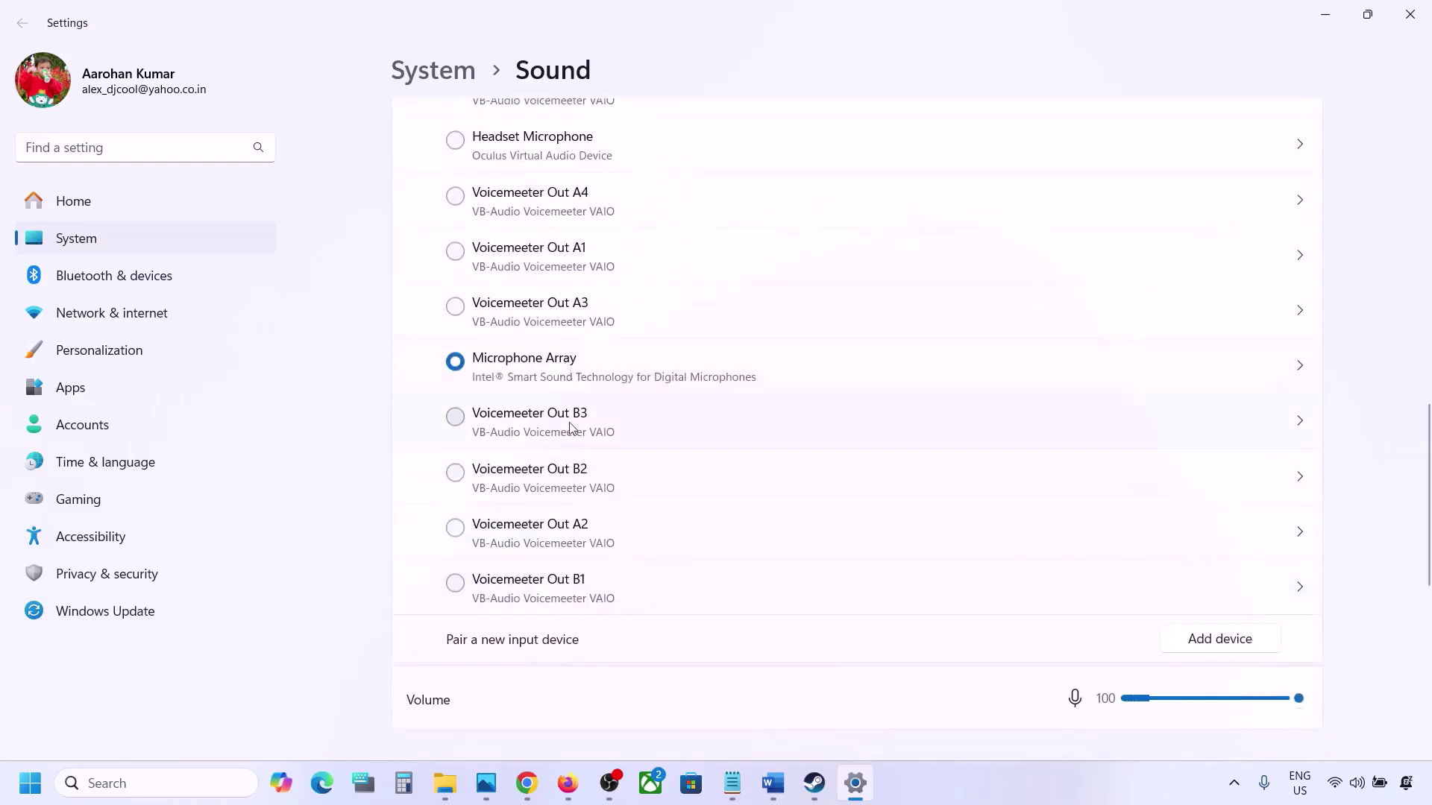
scroll(578, 515, down, 4)
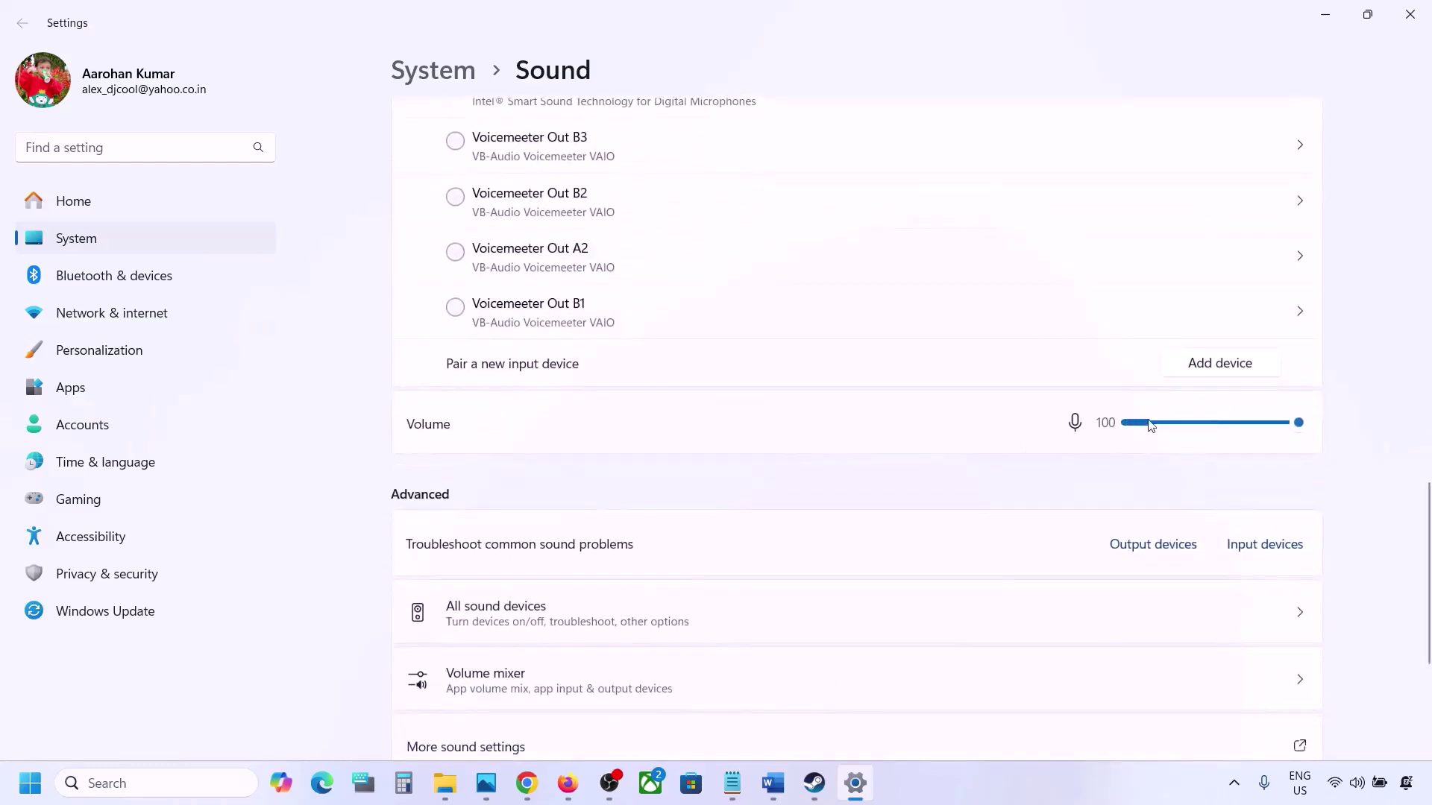
mouse_move(1300, 433)
scroll(946, 508, down, 2)
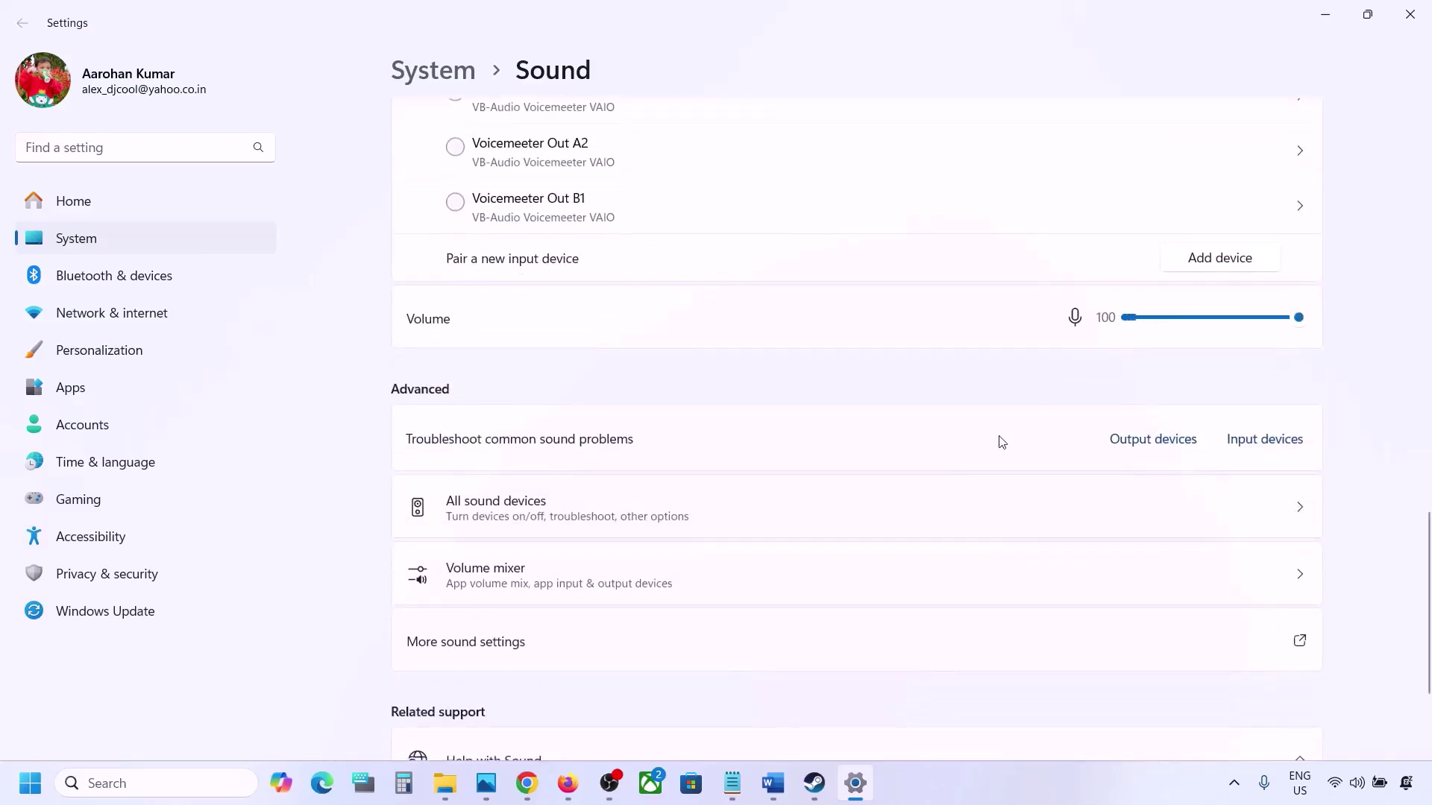
scroll(1001, 442, down, 3)
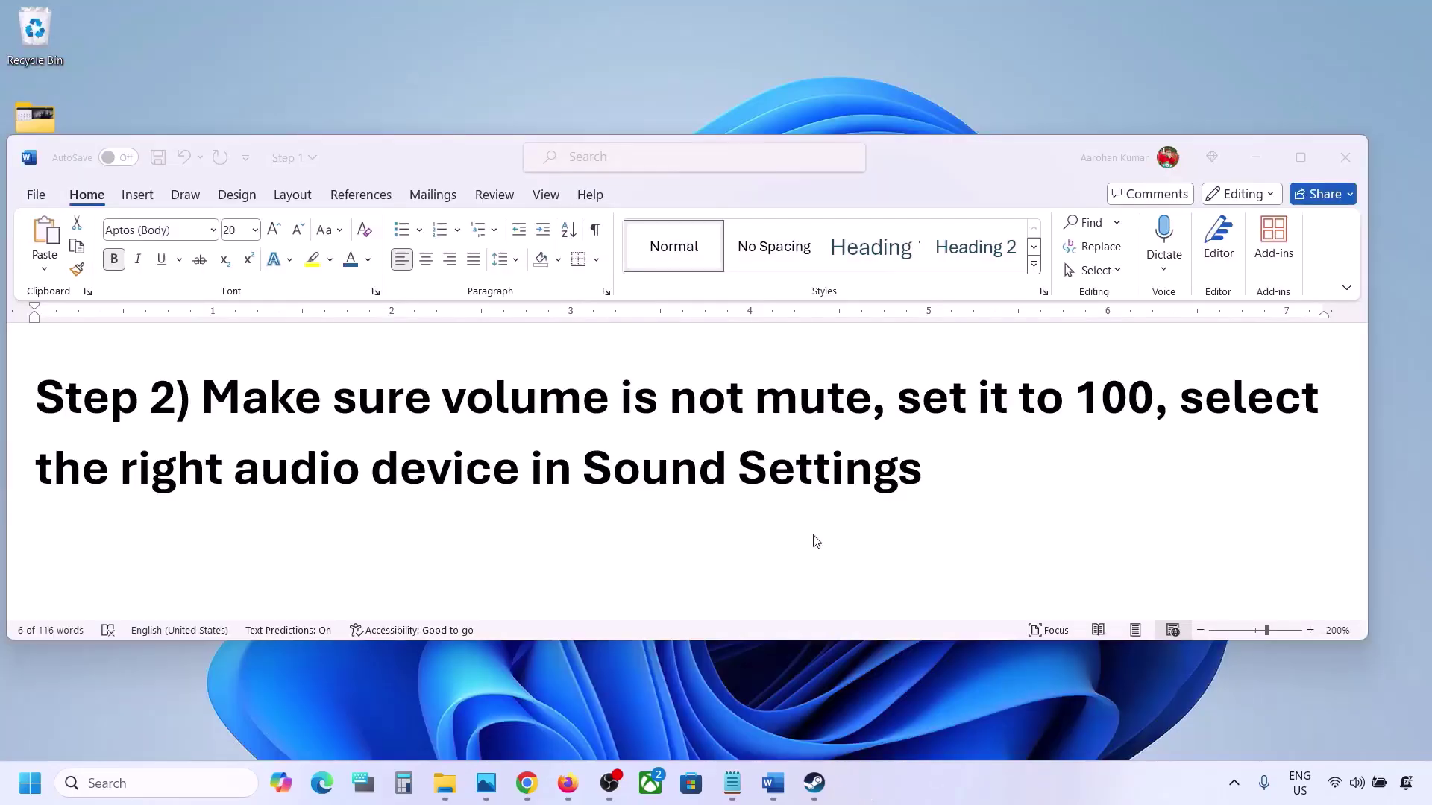
- Read steps 3 and 4 in the Word document, selecting the restart and sound sample rate instructions
scroll(662, 520, down, 3)
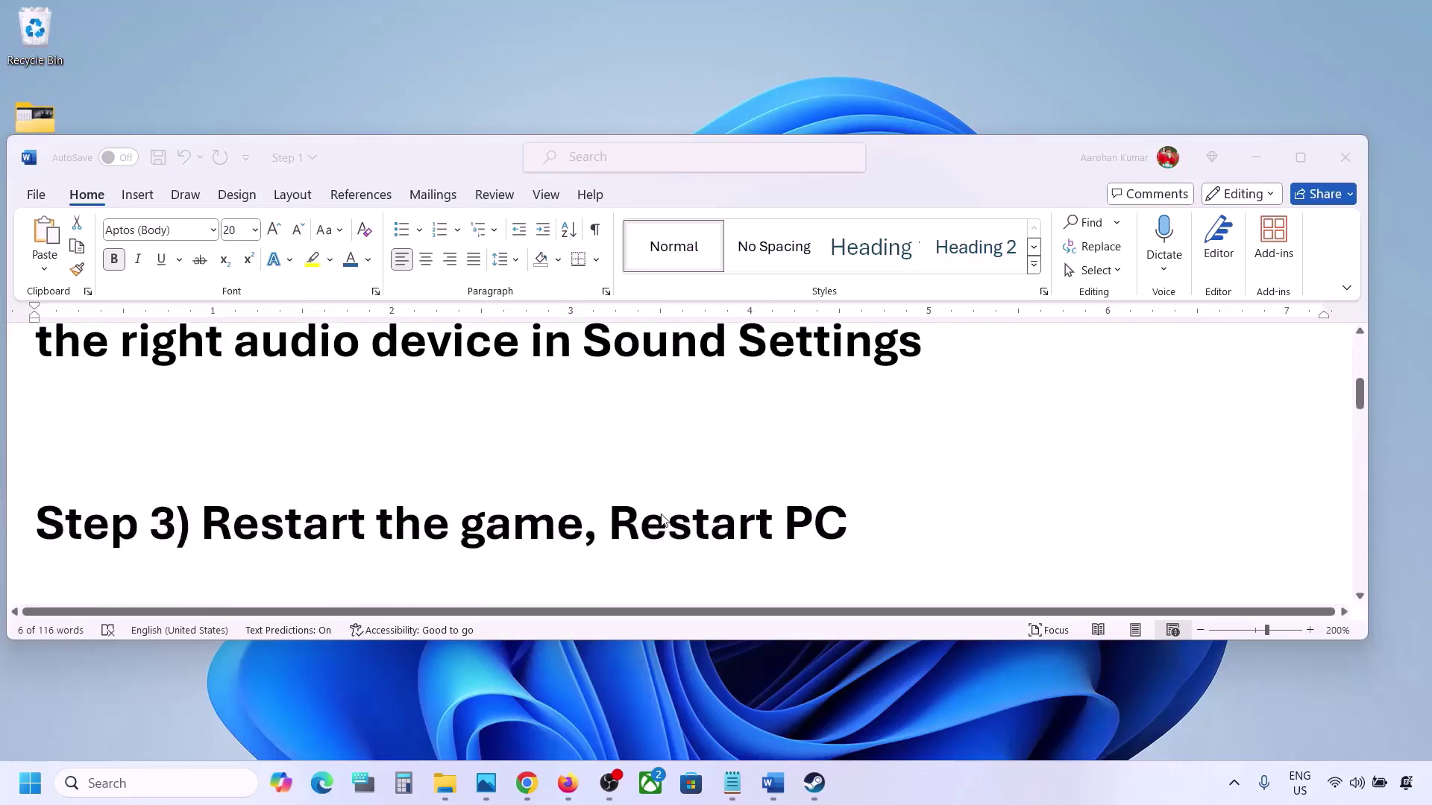
double_click(257, 502)
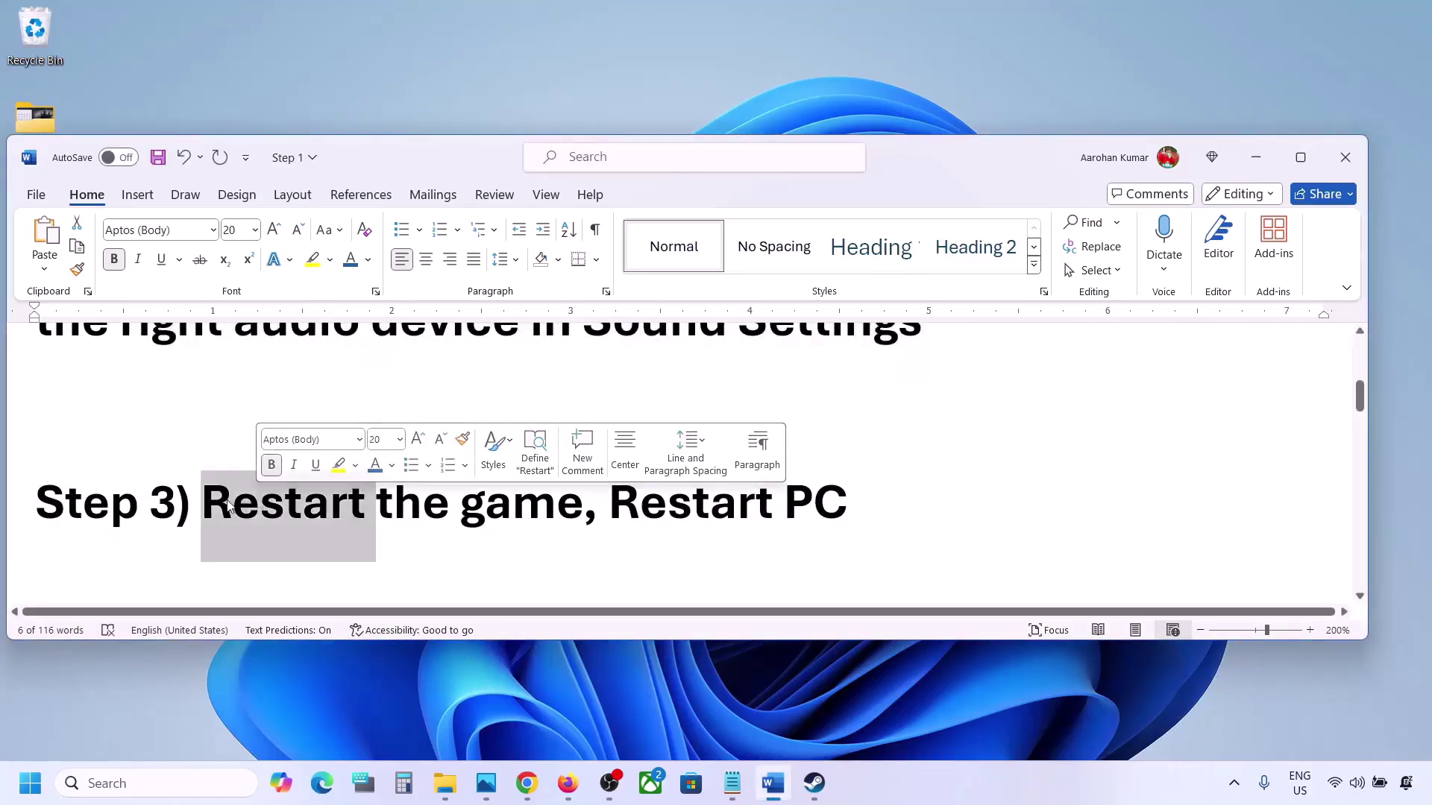
click(393, 502)
drag(251, 509, 846, 503)
scroll(451, 490, down, 3)
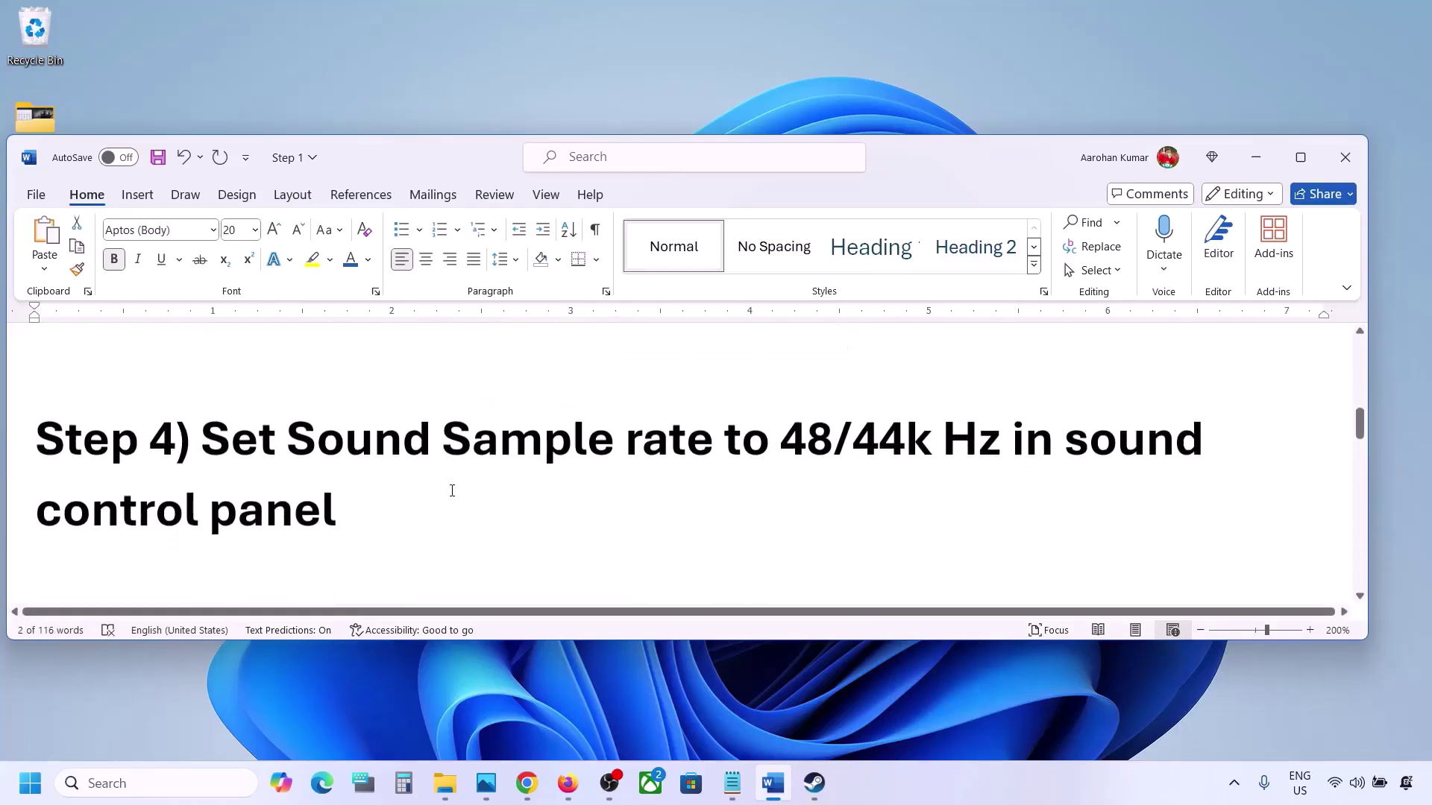
drag(203, 440, 915, 448)
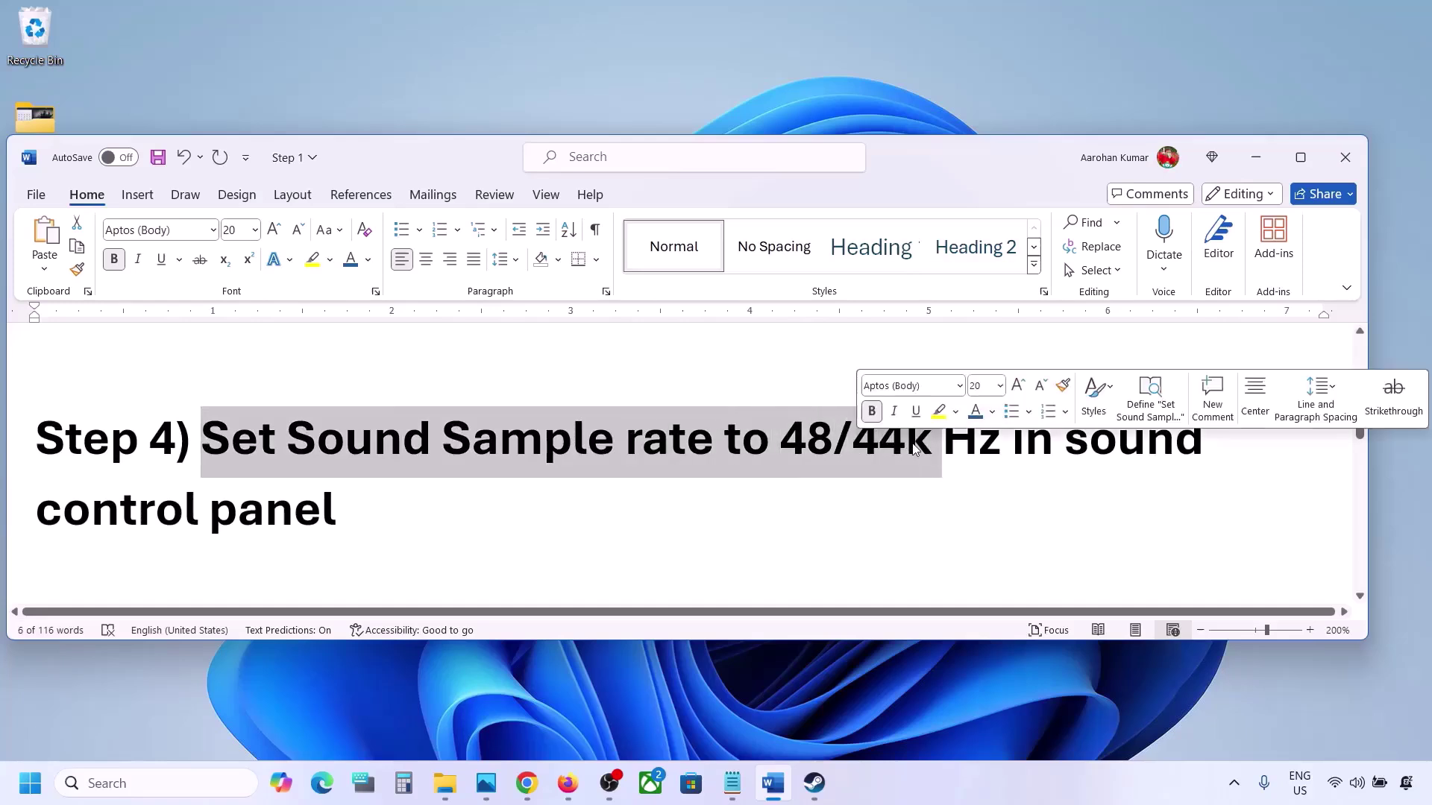
click(913, 446)
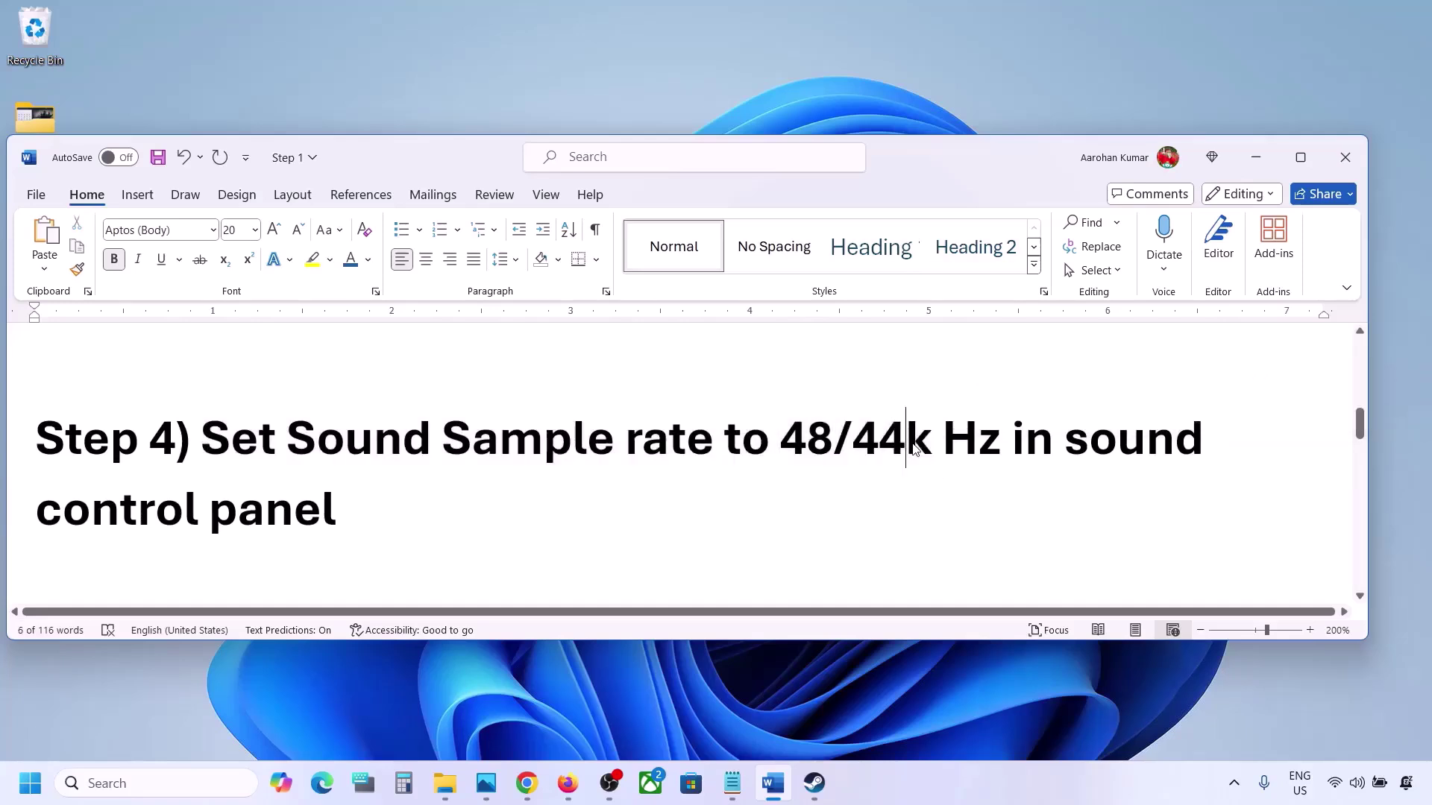
- Search Windows for "control", open Control Panel and bring up the Sound dialog from Hardware and Sound
click(95, 783)
text(control)
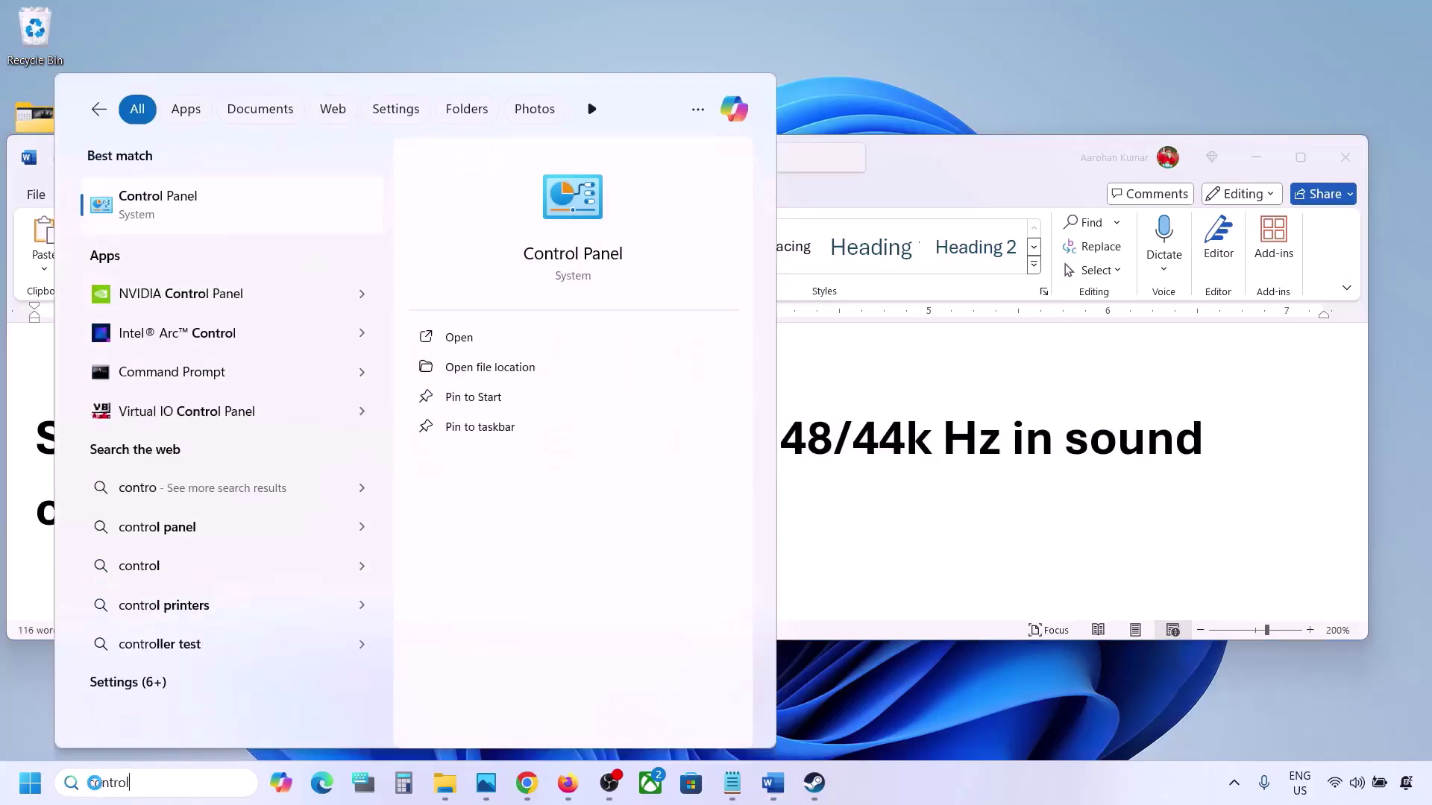
key(Return)
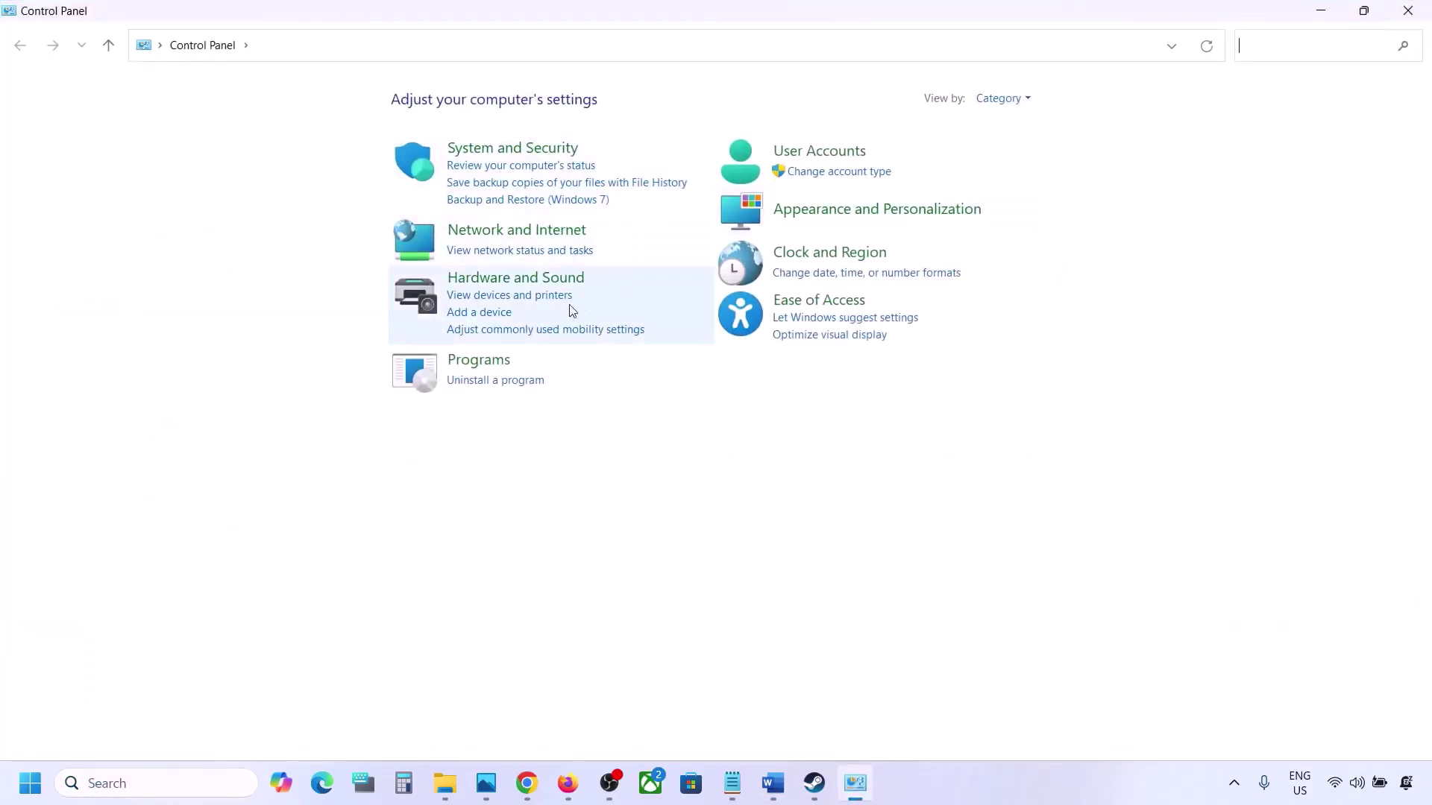
click(521, 280)
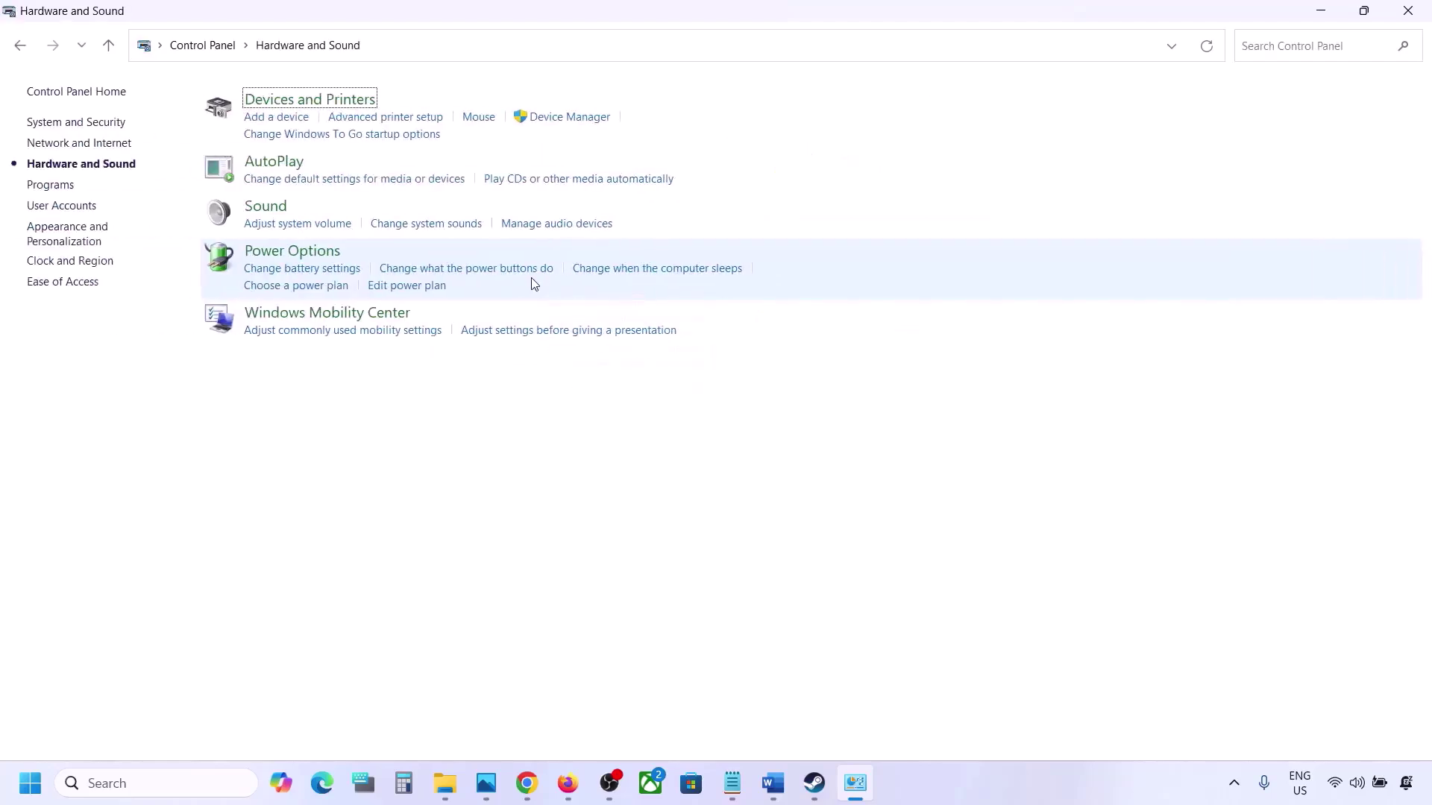
click(267, 209)
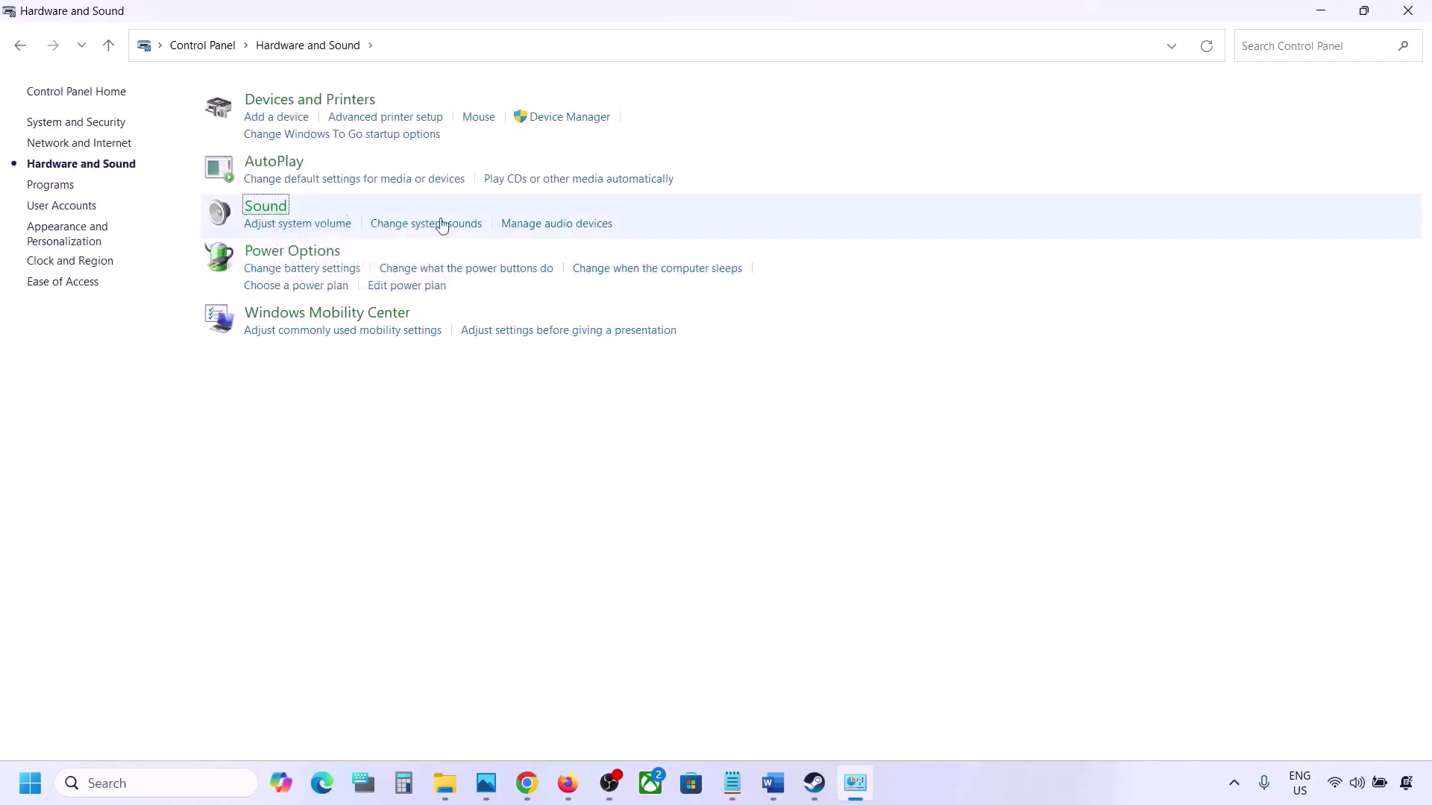
drag(277, 83, 642, 186)
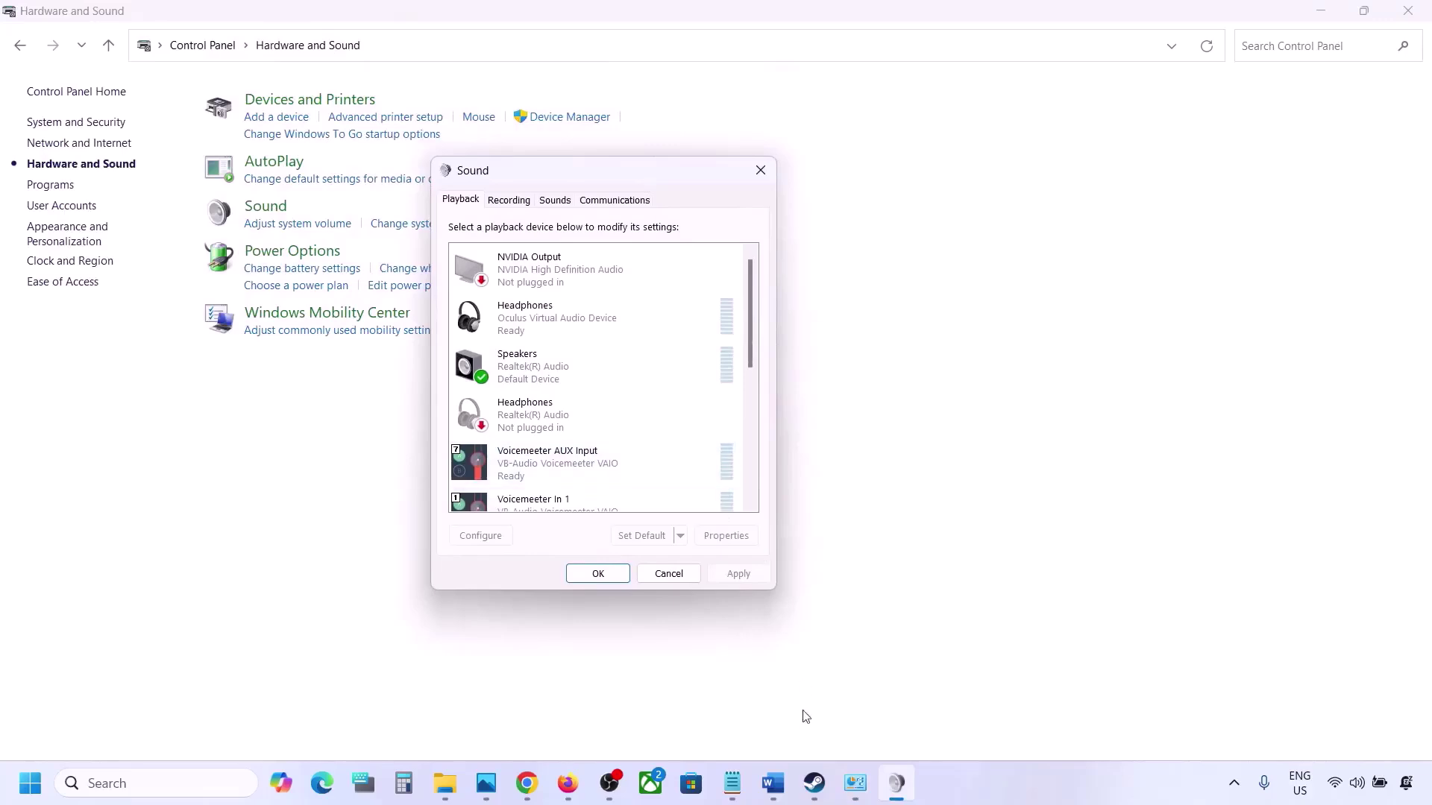
- Open the advanced properties of the Speakers (Realtek(R) Audio) playback device
click(776, 783)
click(776, 783)
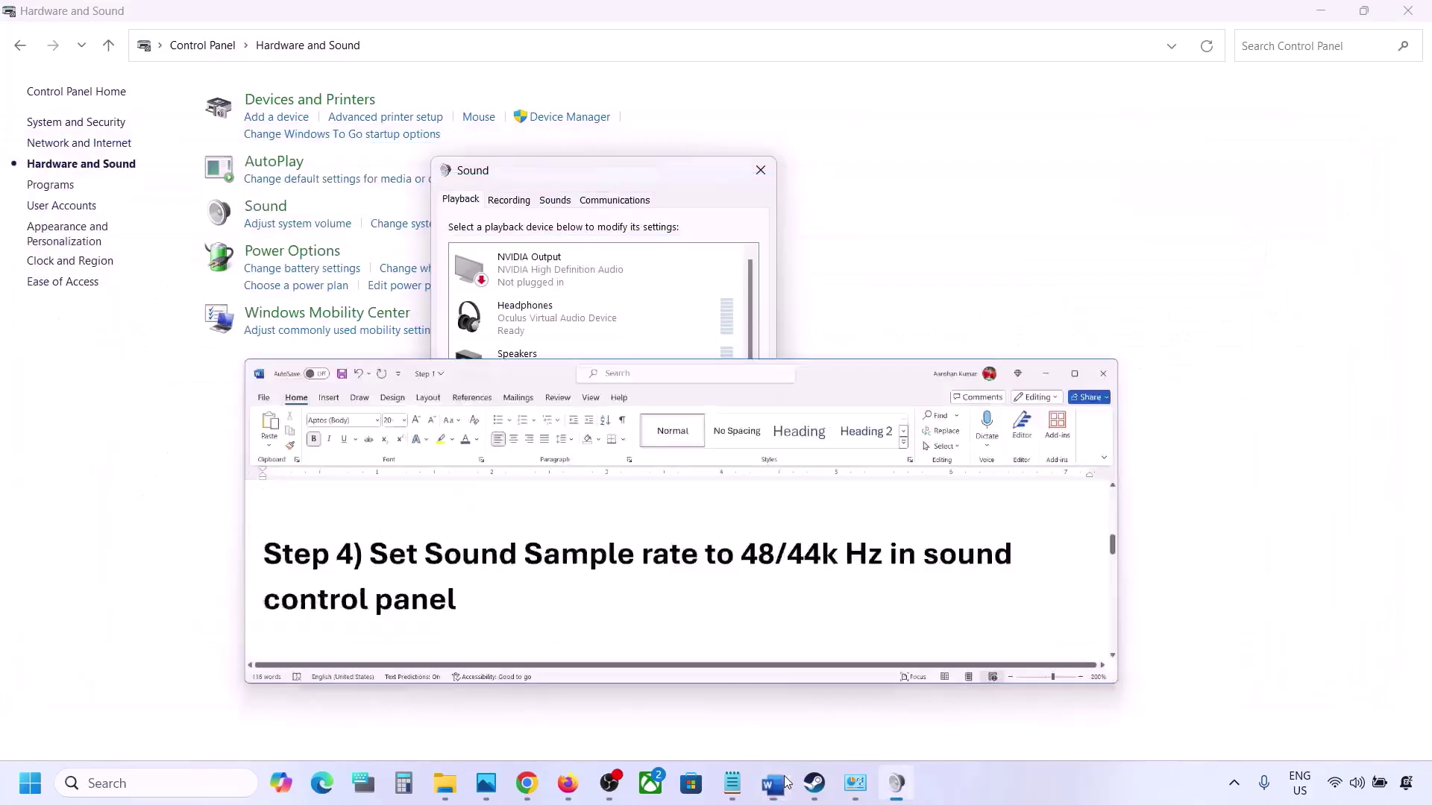
click(528, 374)
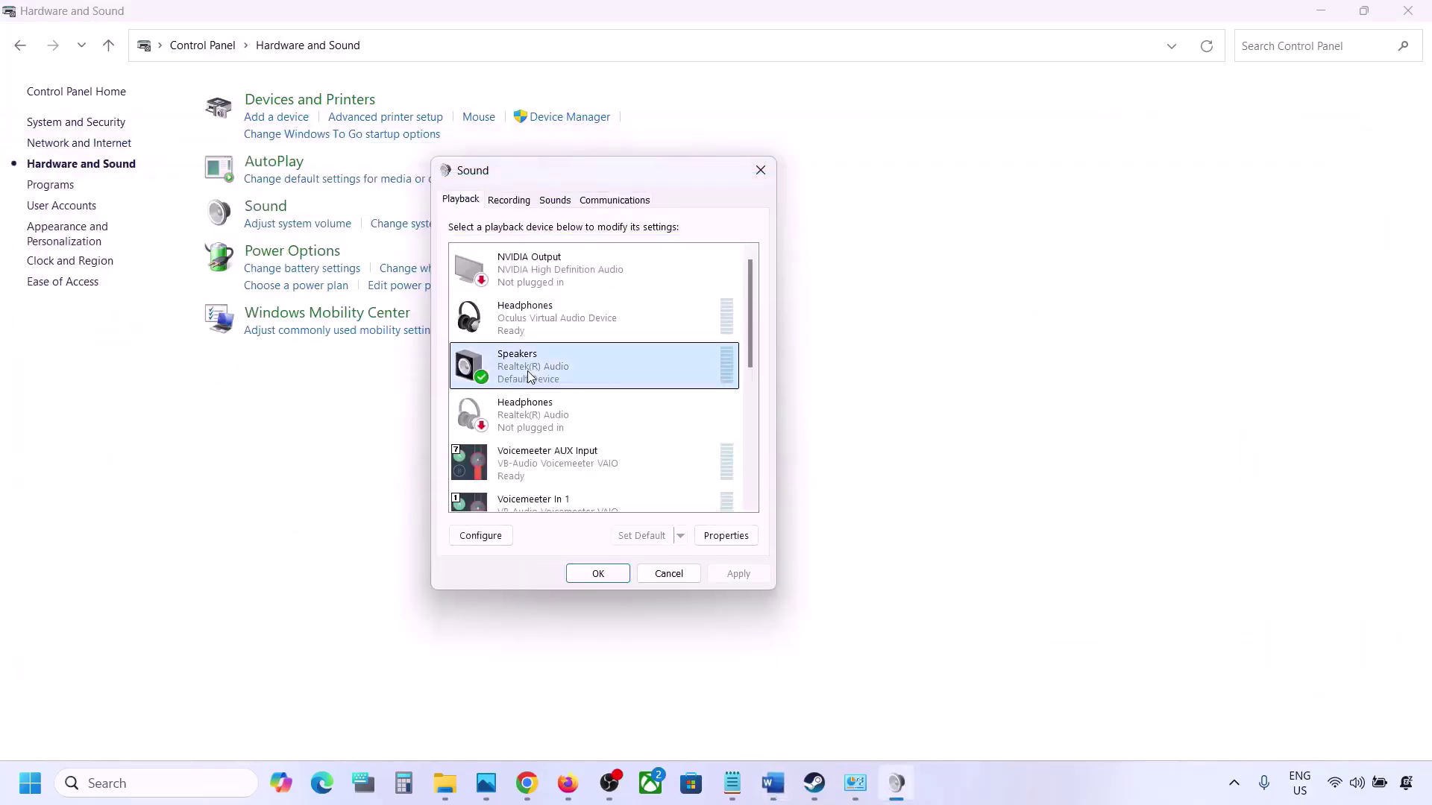
right_click(606, 374)
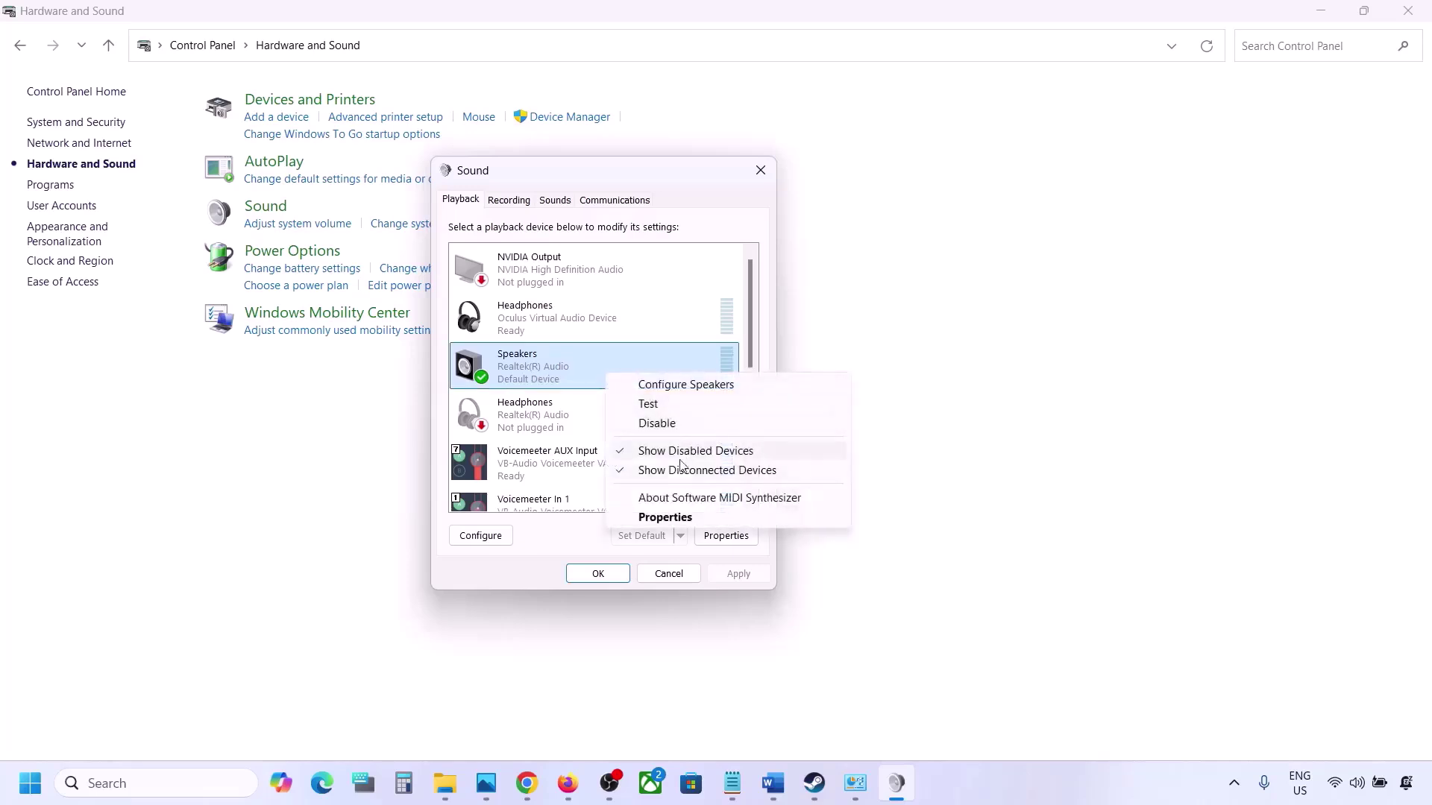
click(676, 516)
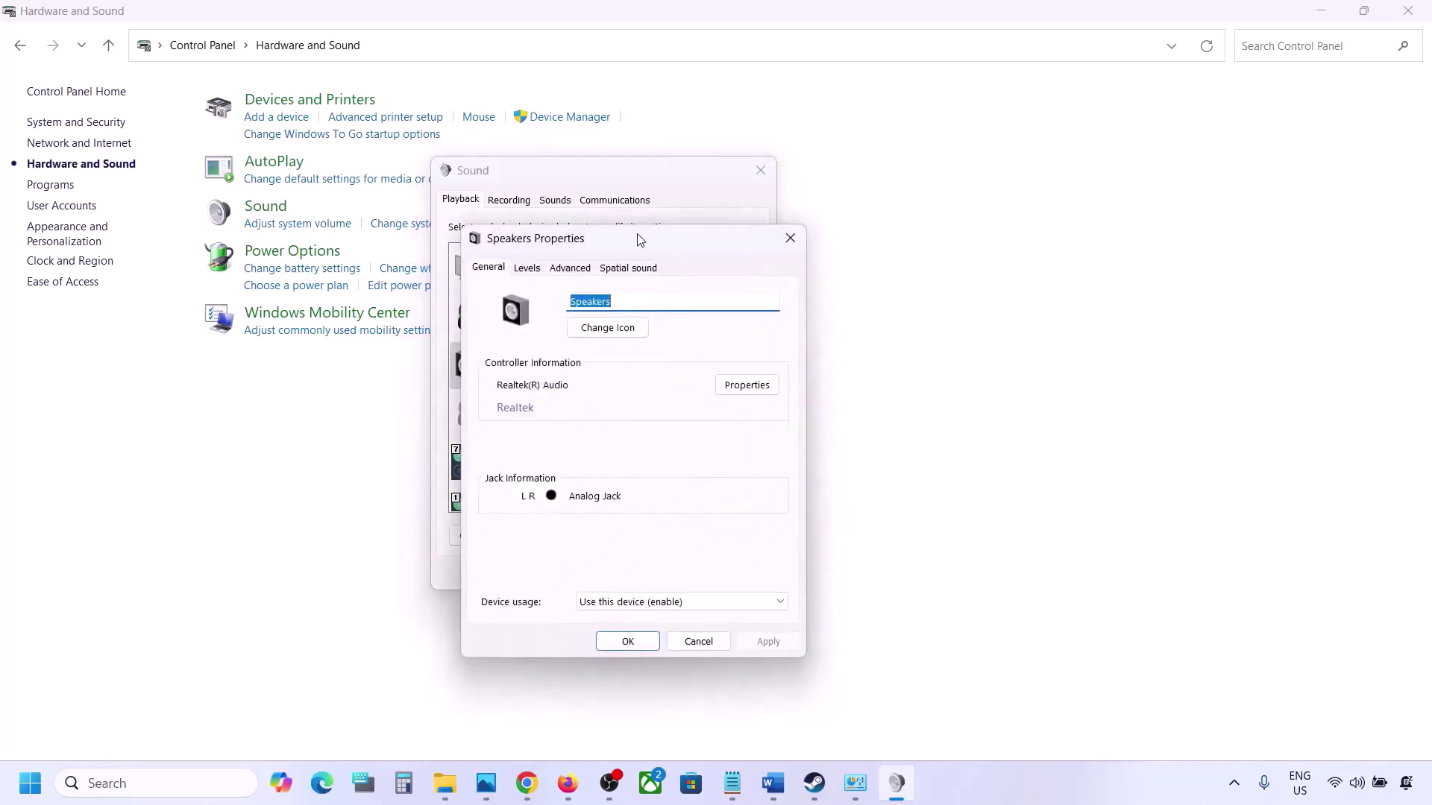
drag(640, 238, 716, 173)
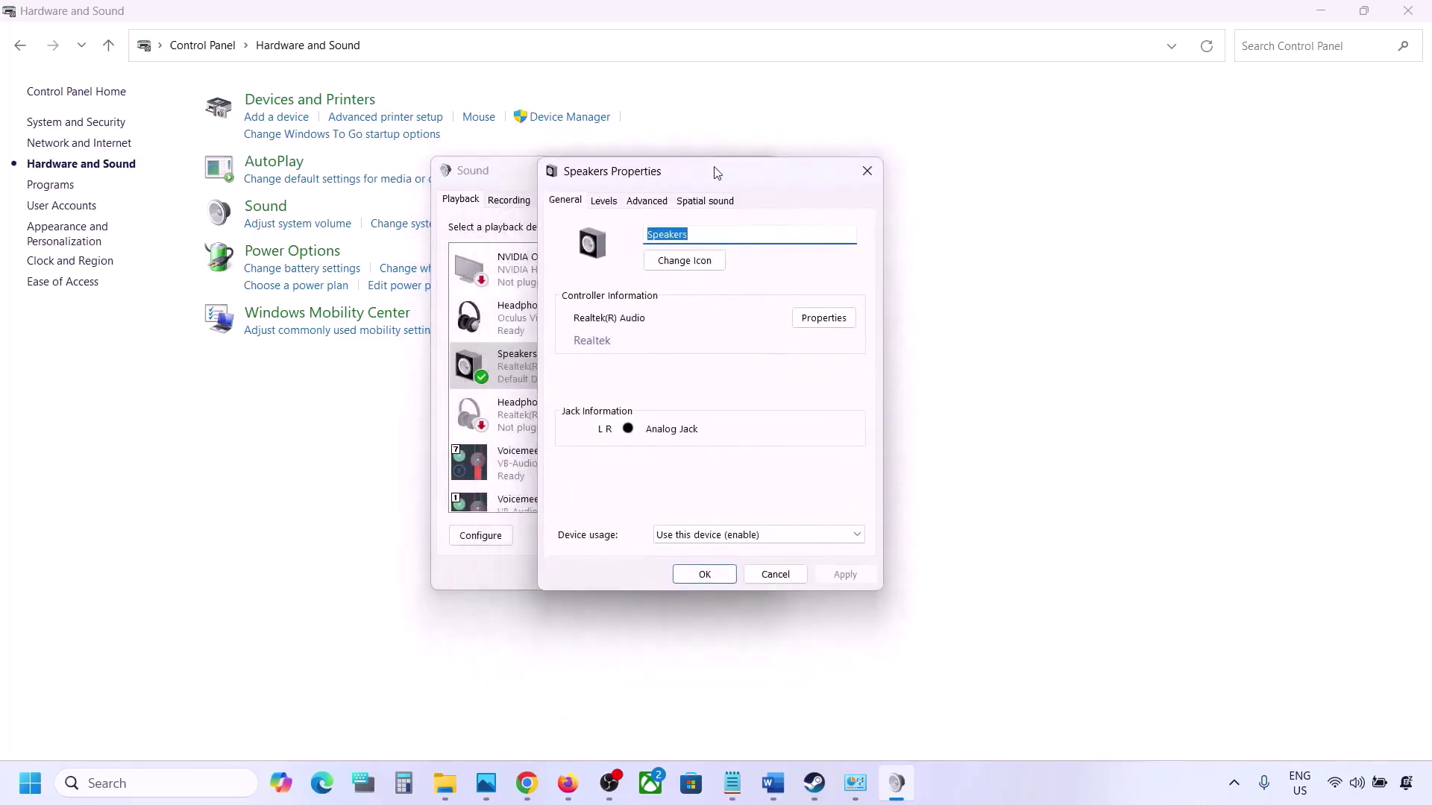
click(646, 202)
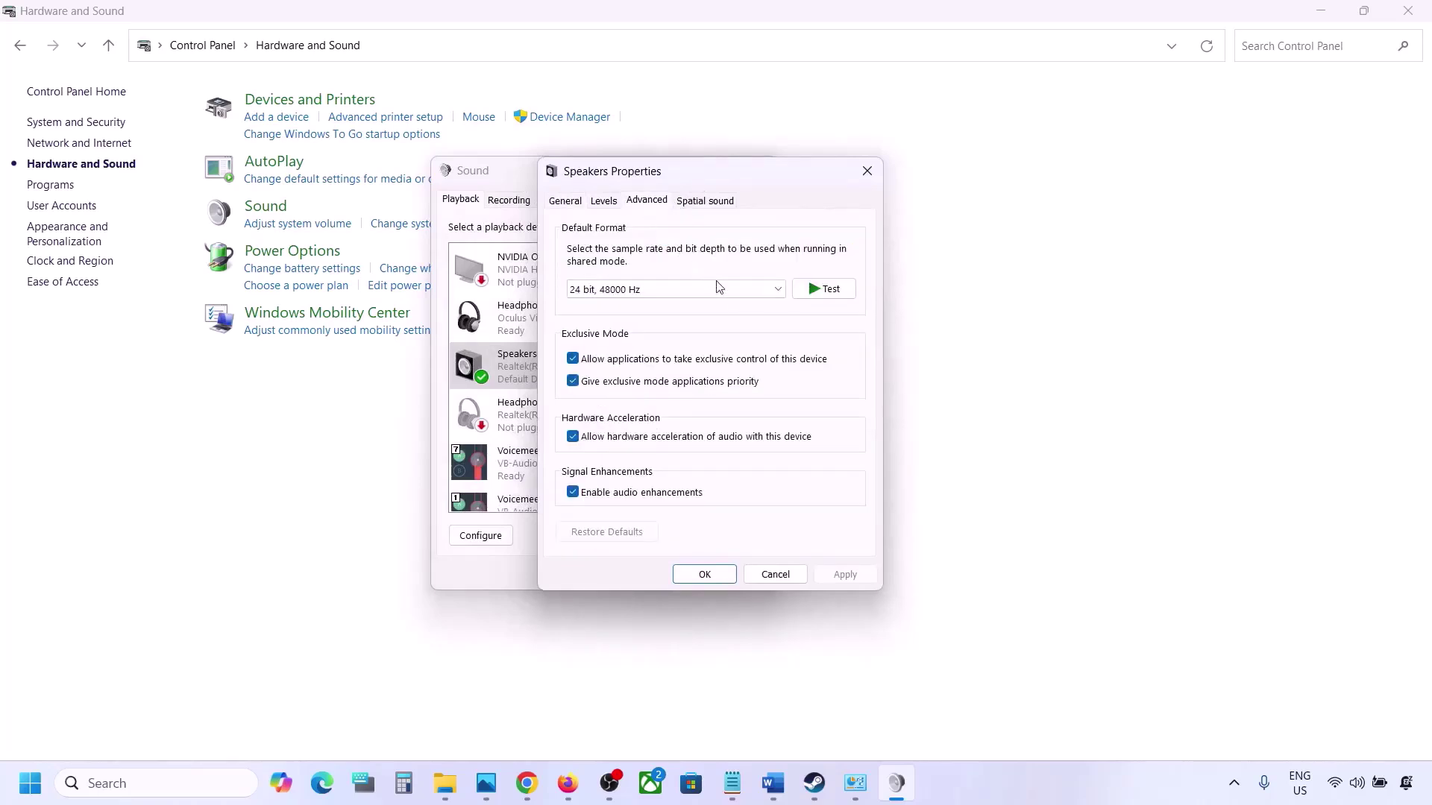
- Check the sample rates in the Word note, choose 24 bit, 48000 Hz as the Speakers' default format, and switch it to 24 bit, 44100 Hz
click(778, 292)
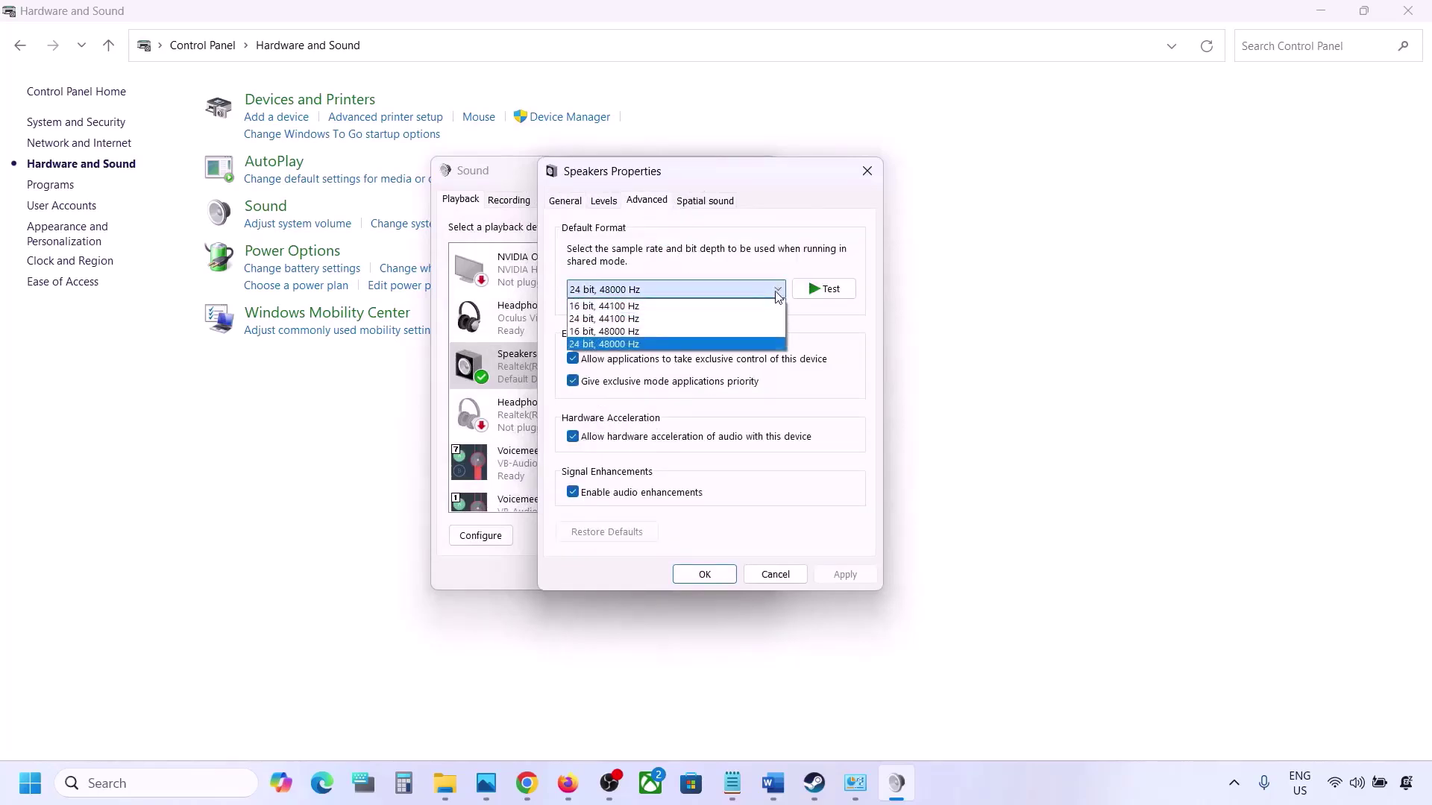
click(838, 364)
click(773, 783)
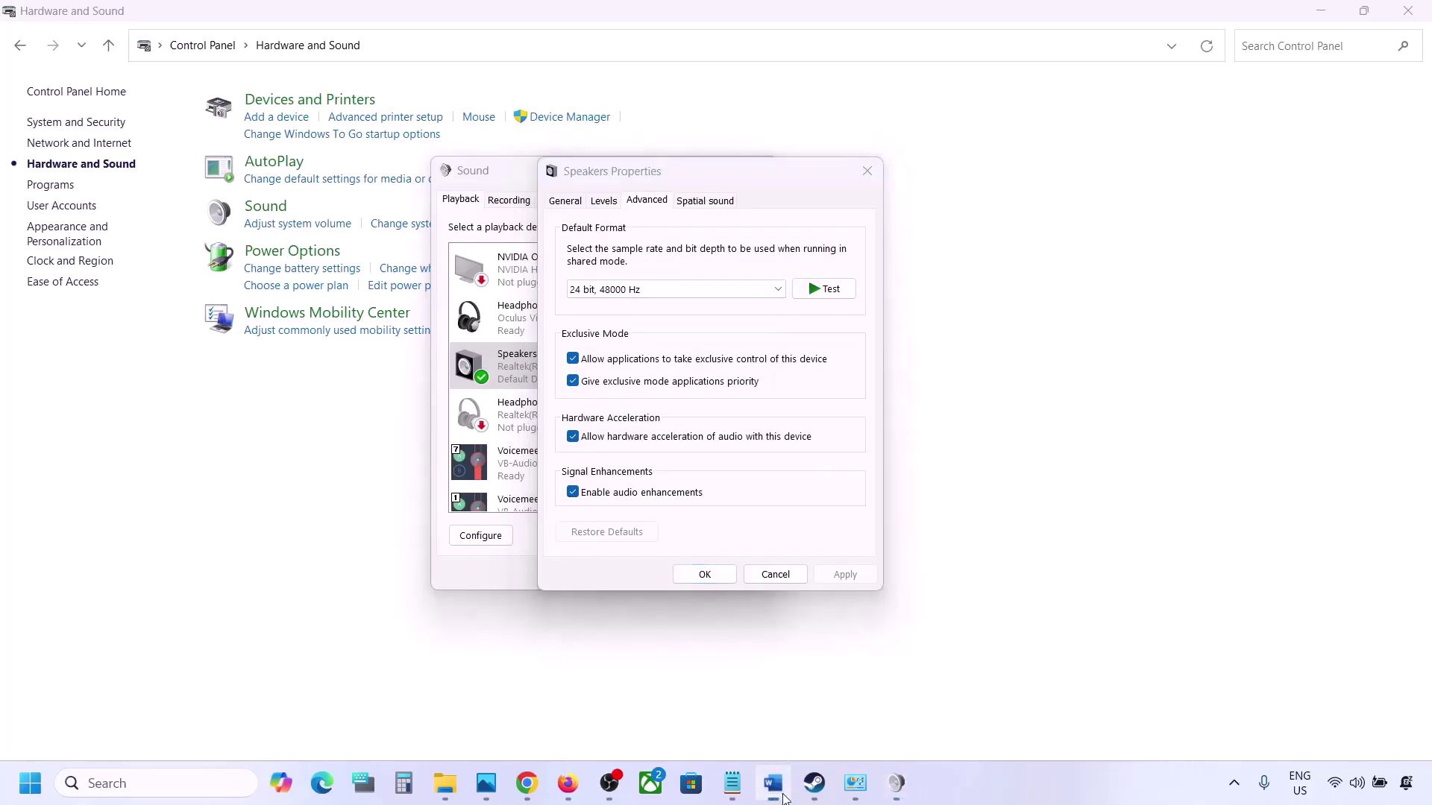
drag(798, 455, 904, 452)
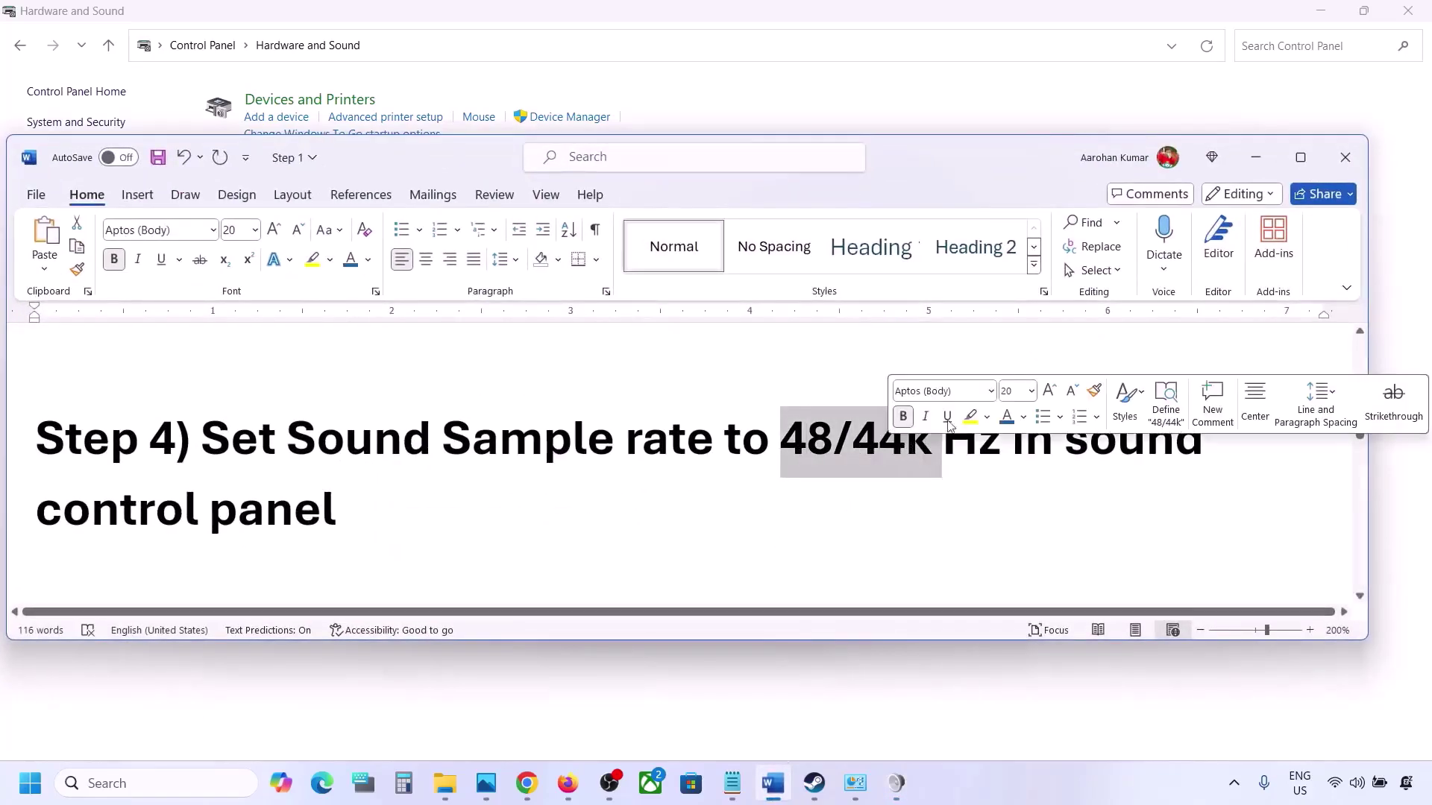
click(1259, 159)
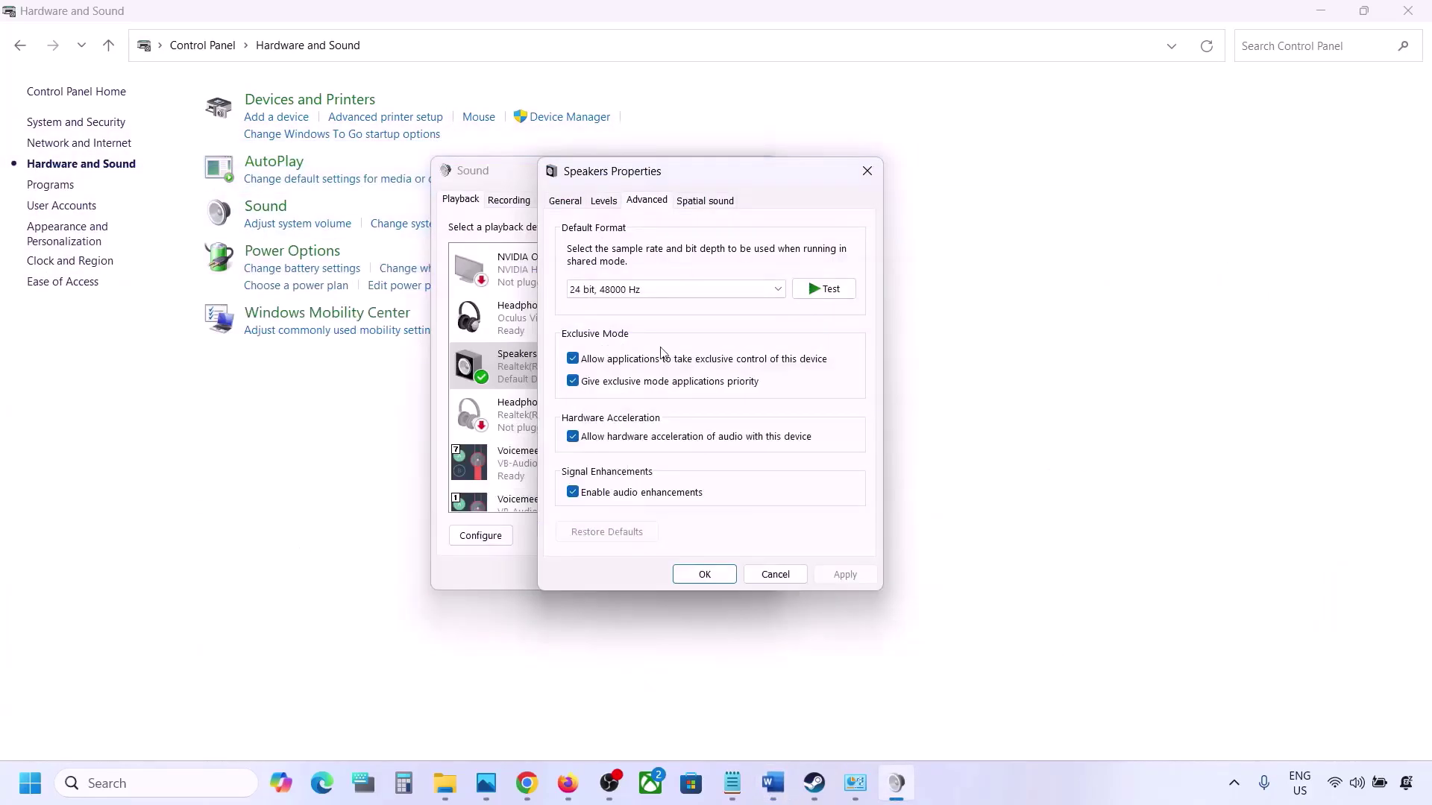
click(692, 292)
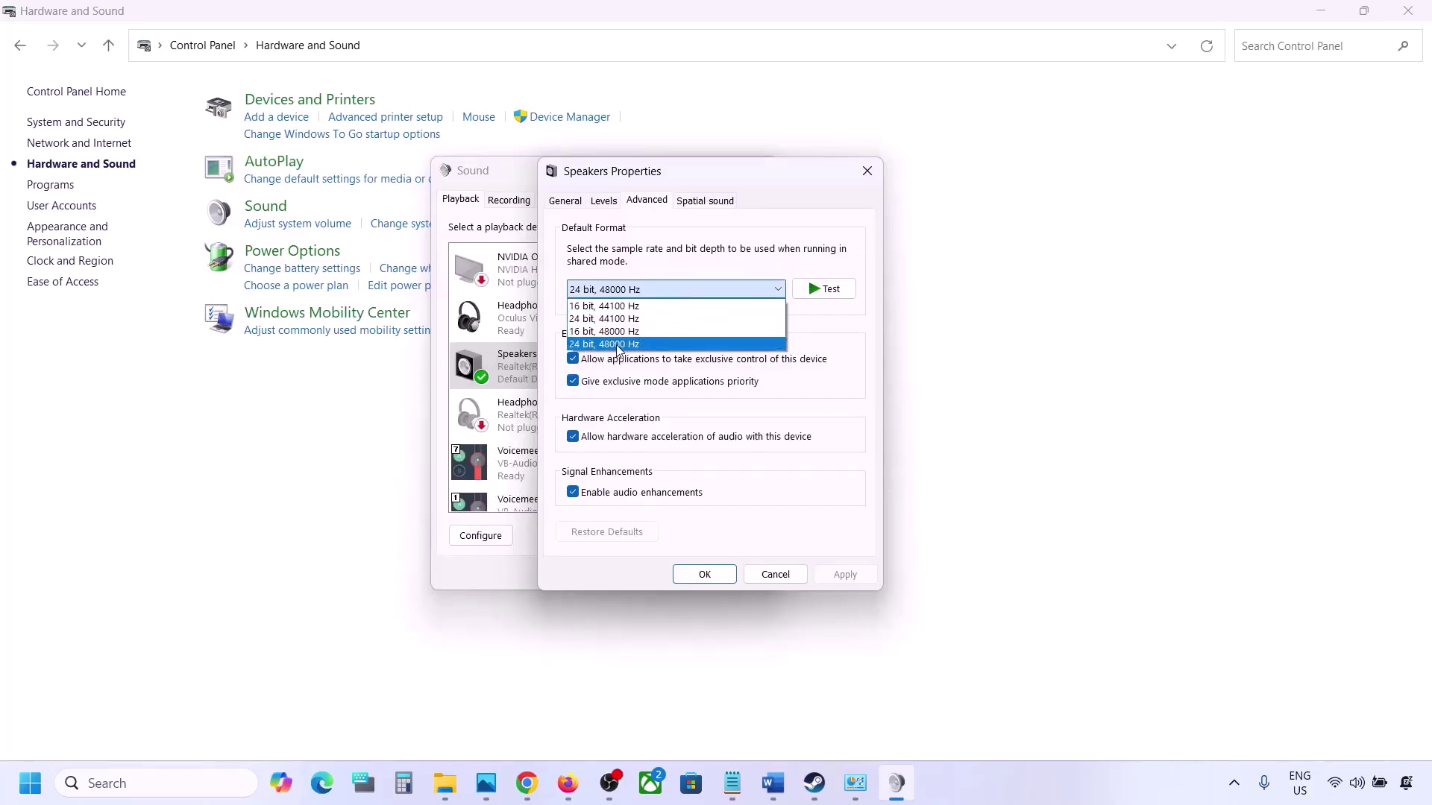
click(626, 344)
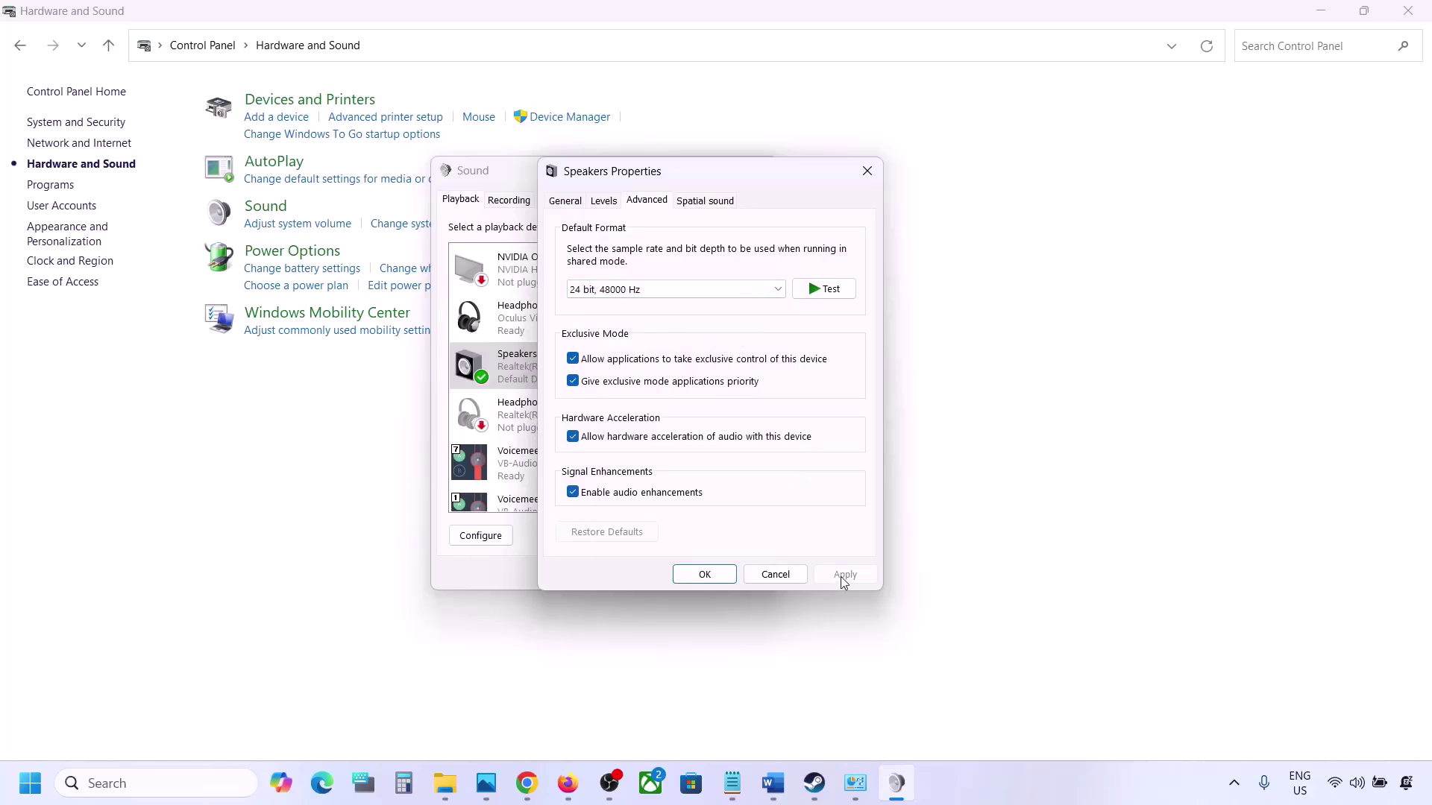
click(720, 296)
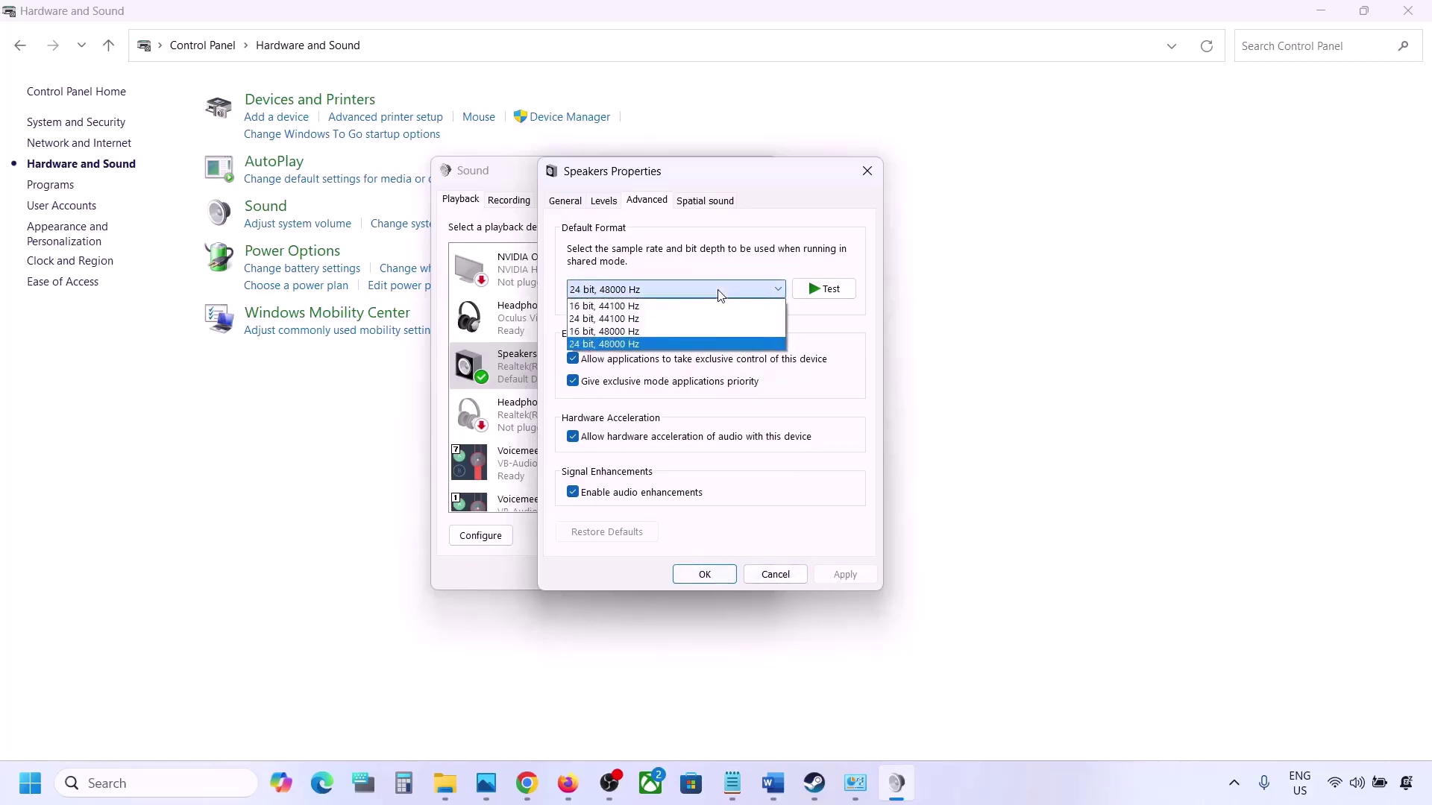
click(634, 319)
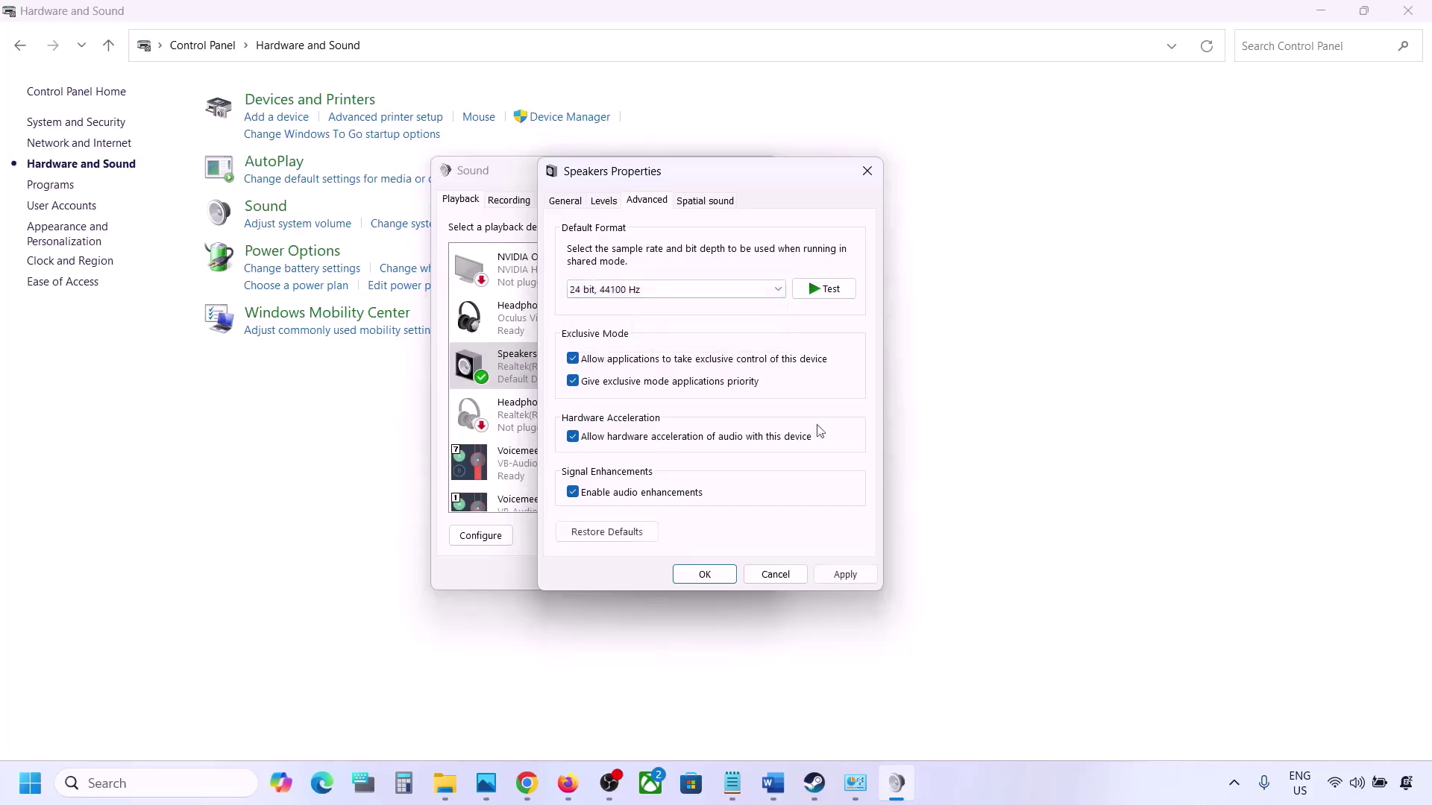
- Apply 24 bit, 44100 Hz as the Speakers' default format, allowing the change while the device is in use
click(829, 582)
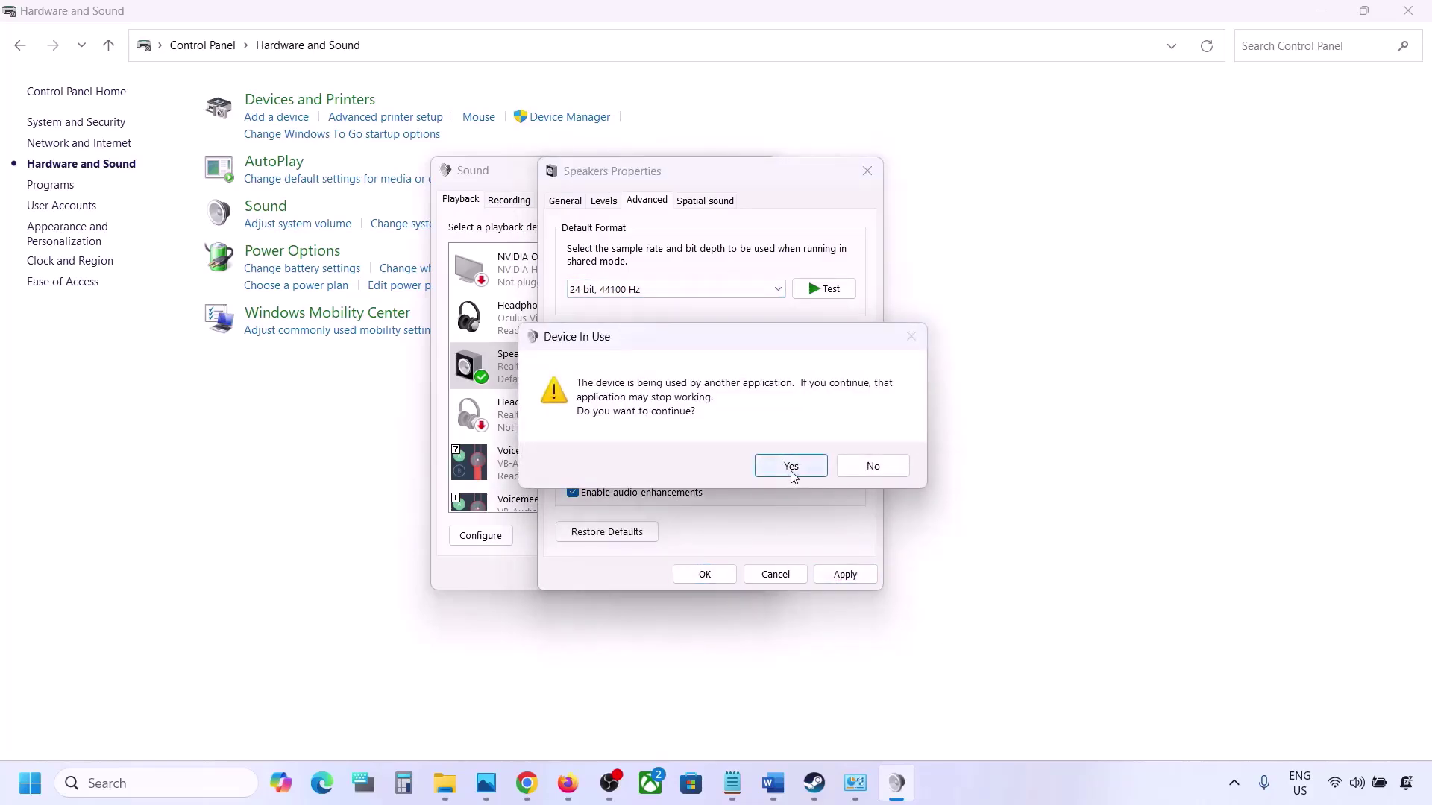
click(791, 467)
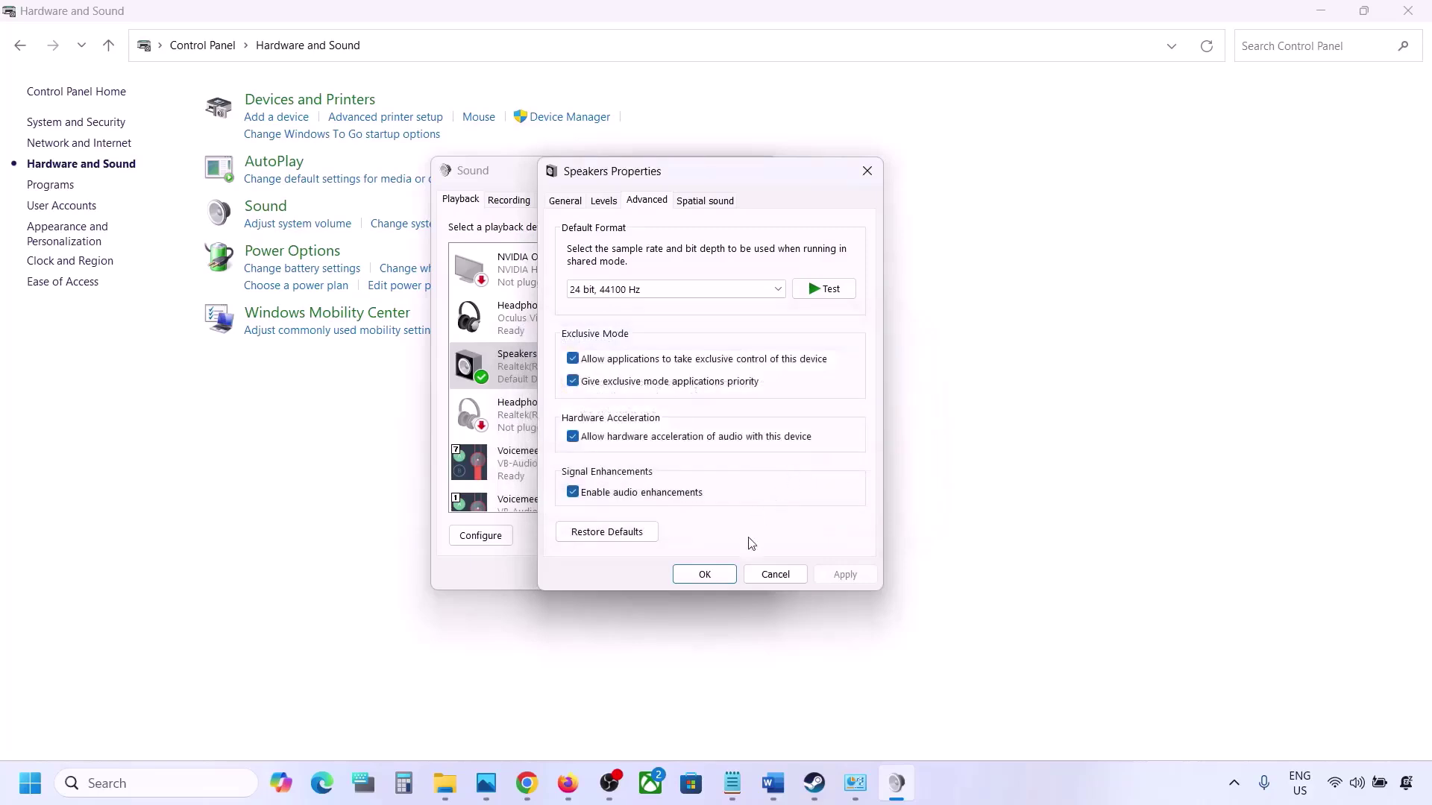
- Set the Speakers' default format to 24 bit, 48000 Hz, apply it and close the speaker and Sound dialogs
click(641, 293)
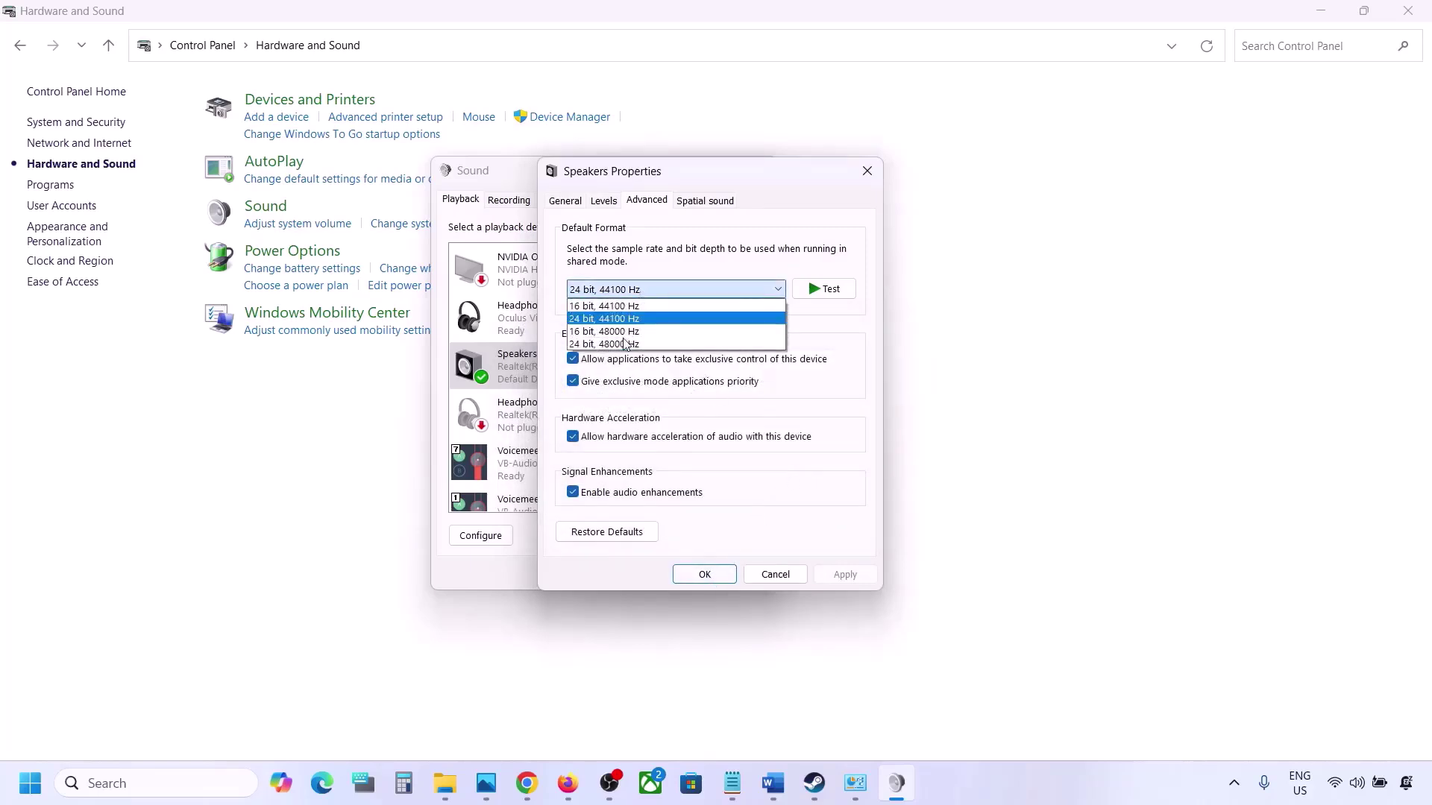
click(622, 344)
click(843, 575)
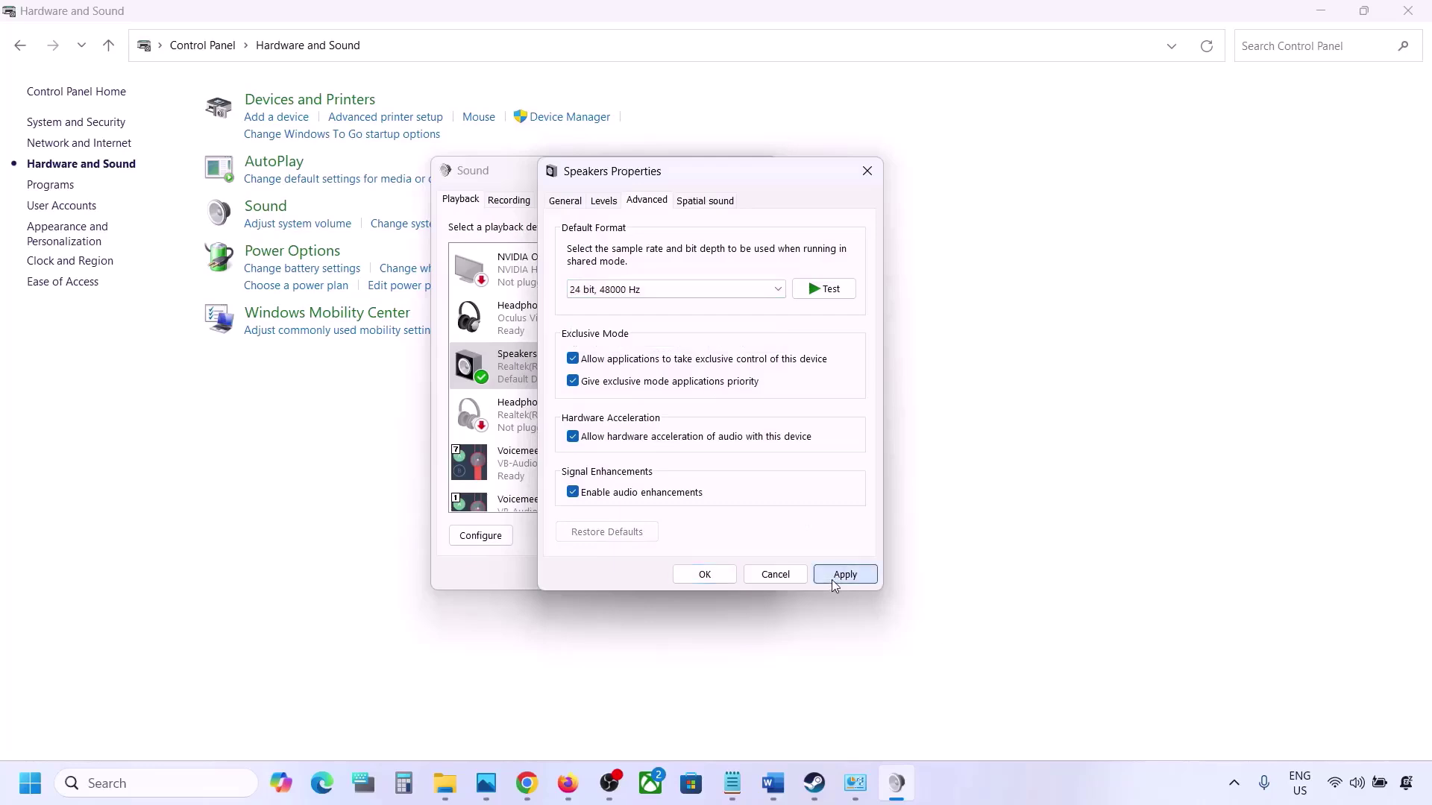
click(704, 575)
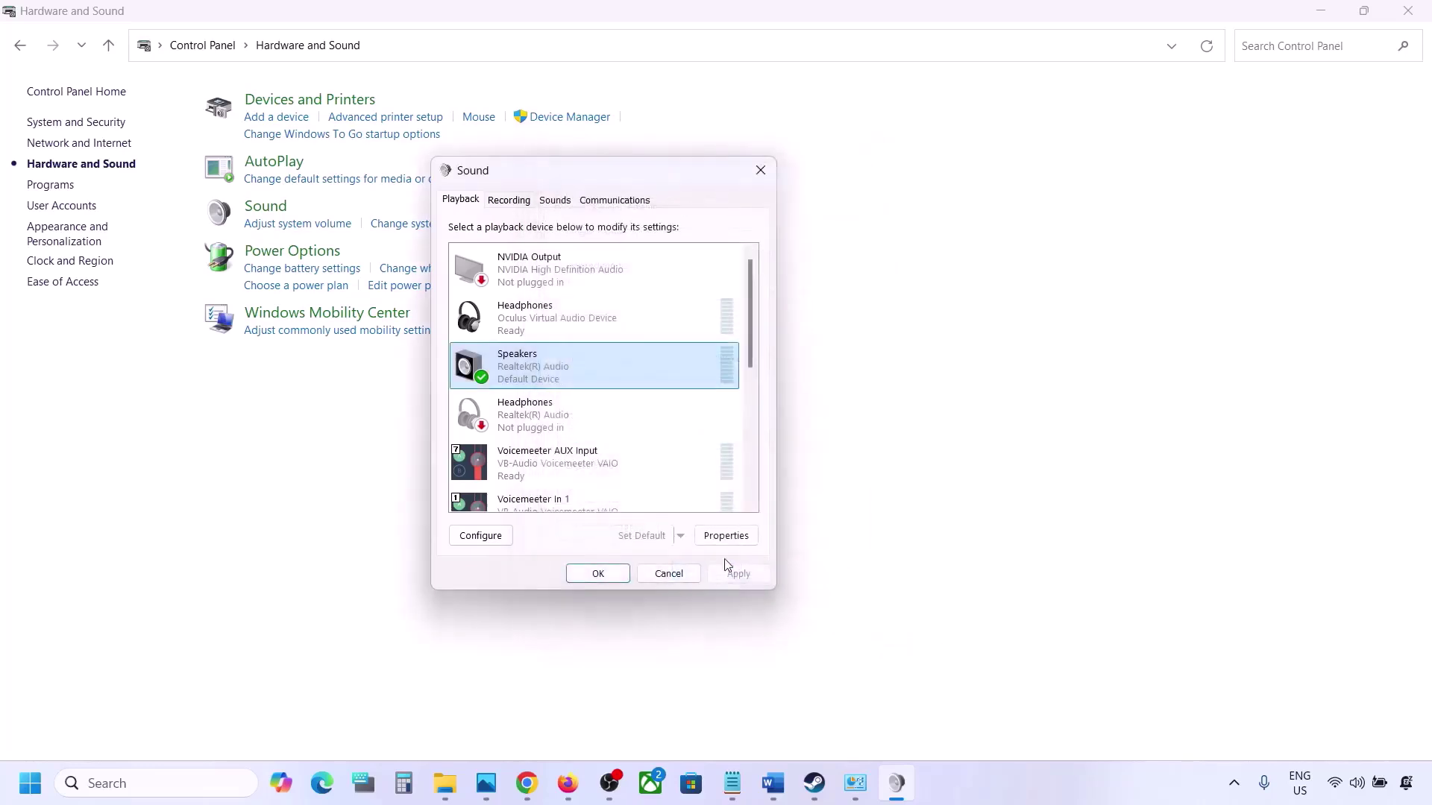
click(598, 574)
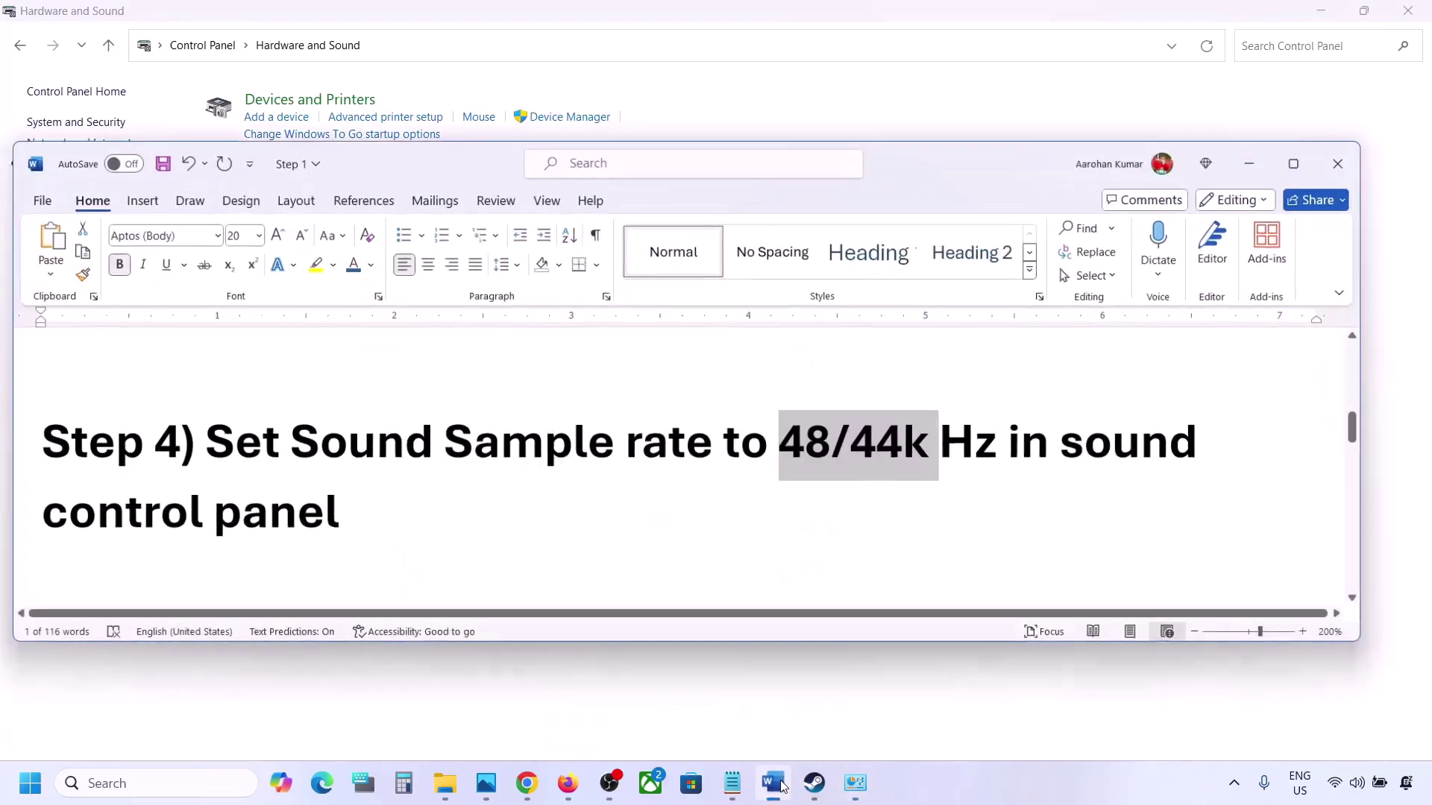
- Switch to the Word document and read steps 5 and 6, selecting the controller and spatial sound instructions
click(772, 783)
scroll(589, 469, down, 5)
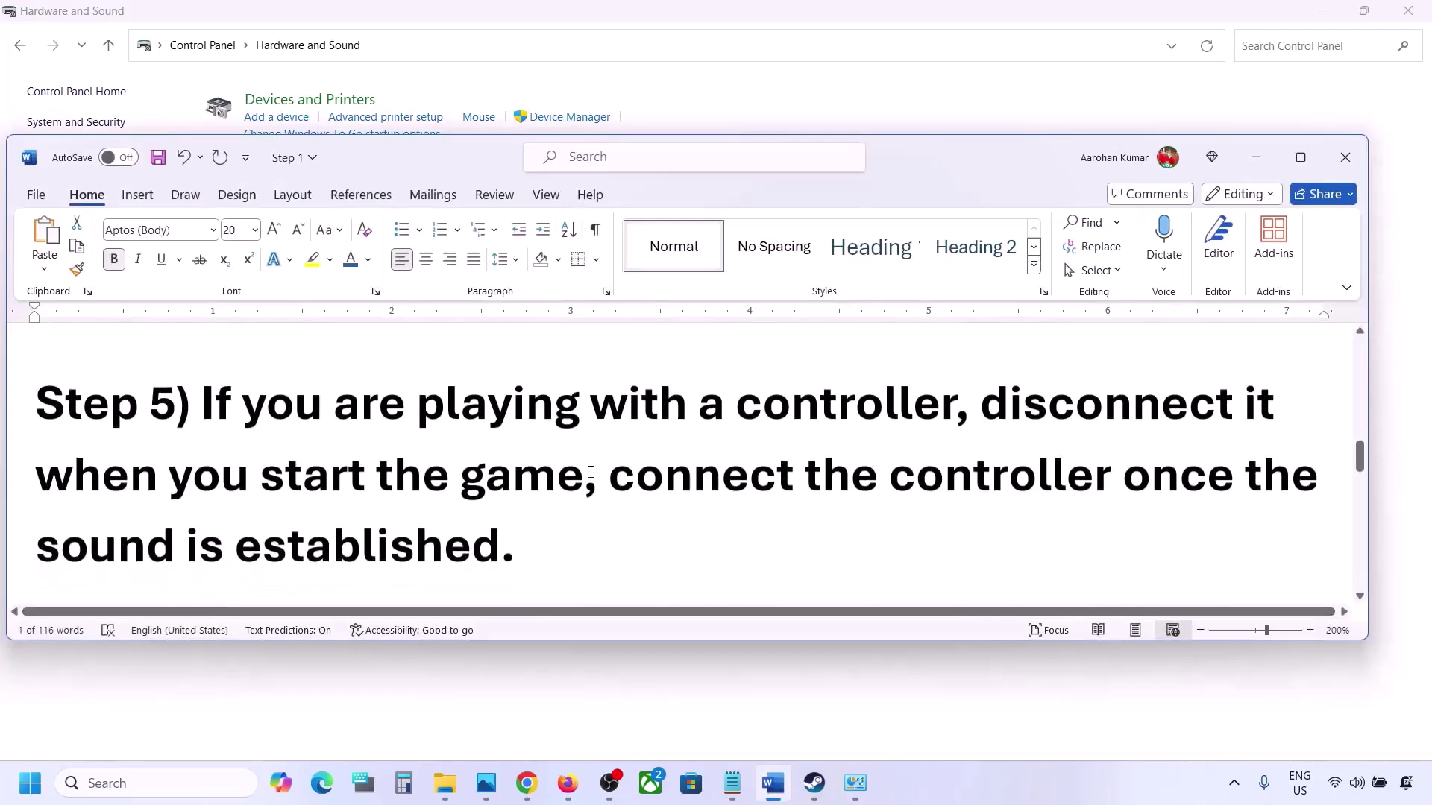
drag(232, 412, 503, 531)
click(503, 531)
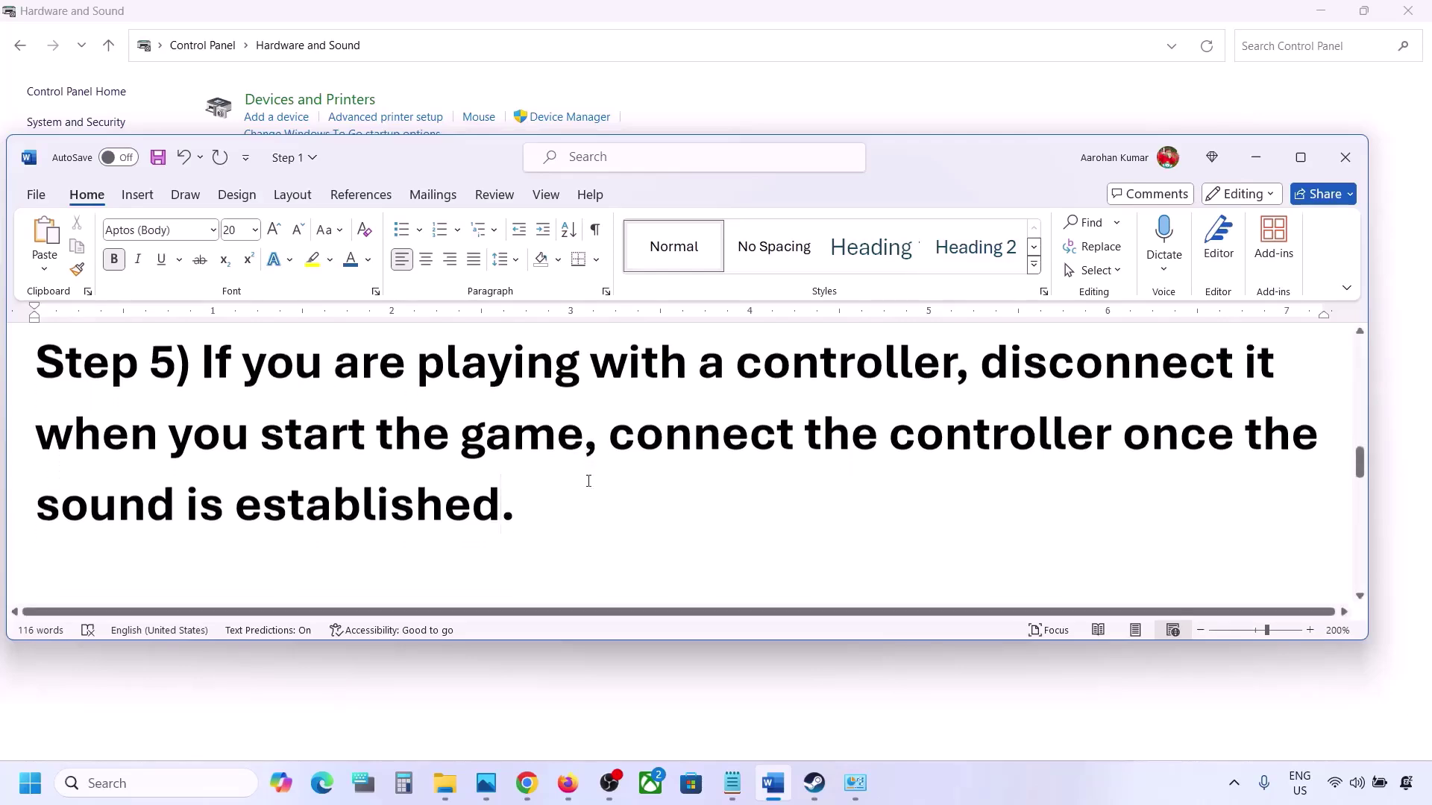
scroll(588, 481, down, 3)
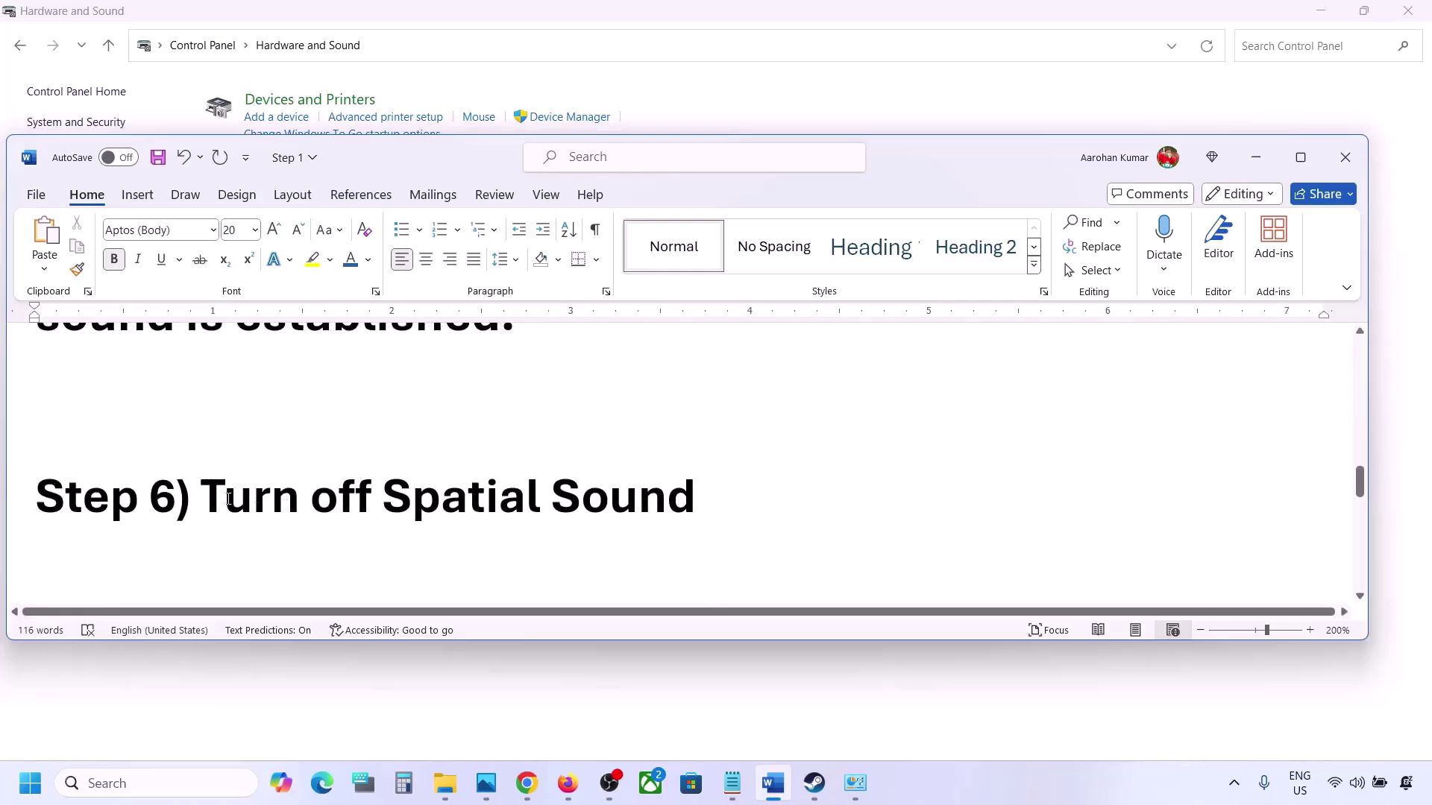
drag(229, 499, 674, 467)
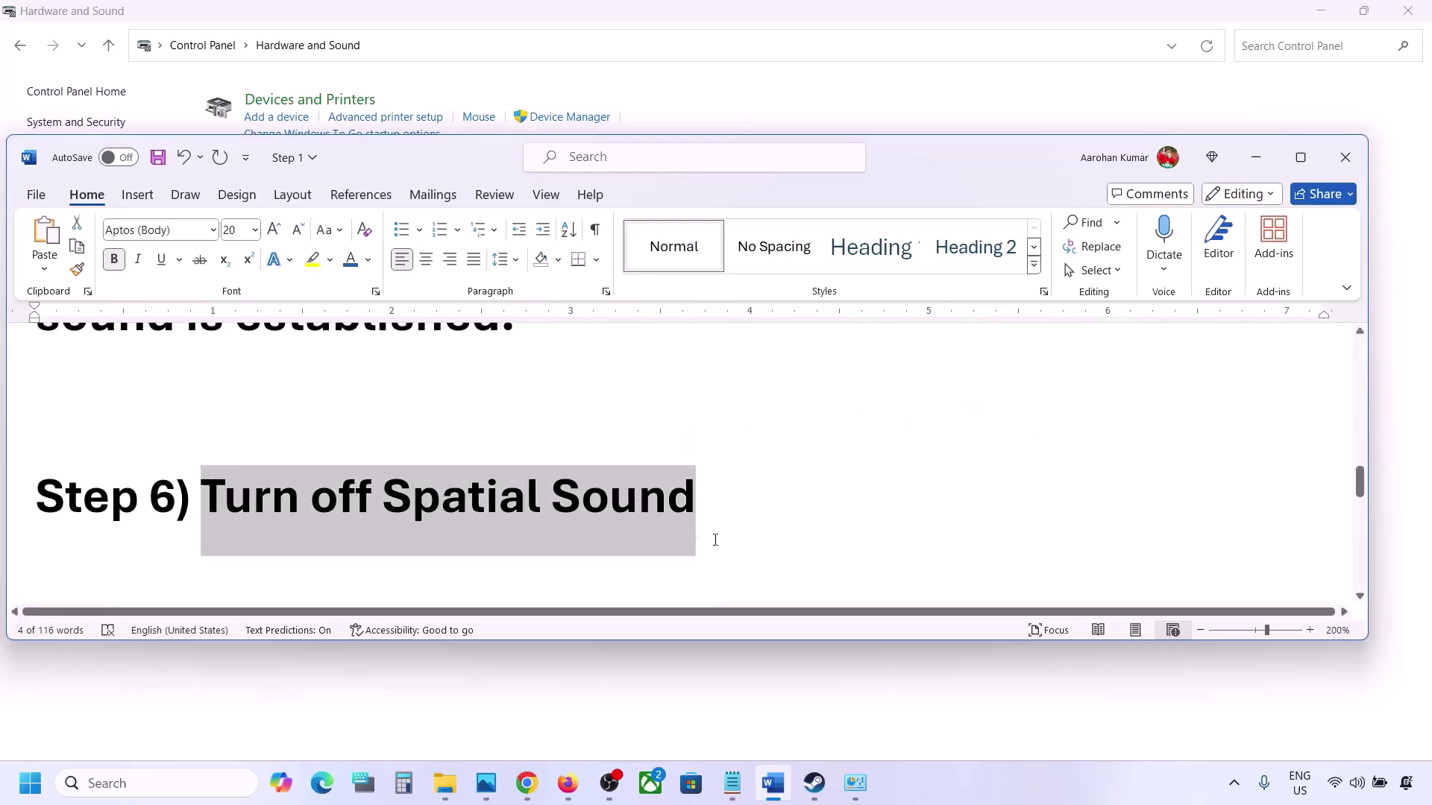
- Search Windows for "control", open Control Panel and bring up the Sound dialog from Hardware and Sound
click(141, 783)
text(control)
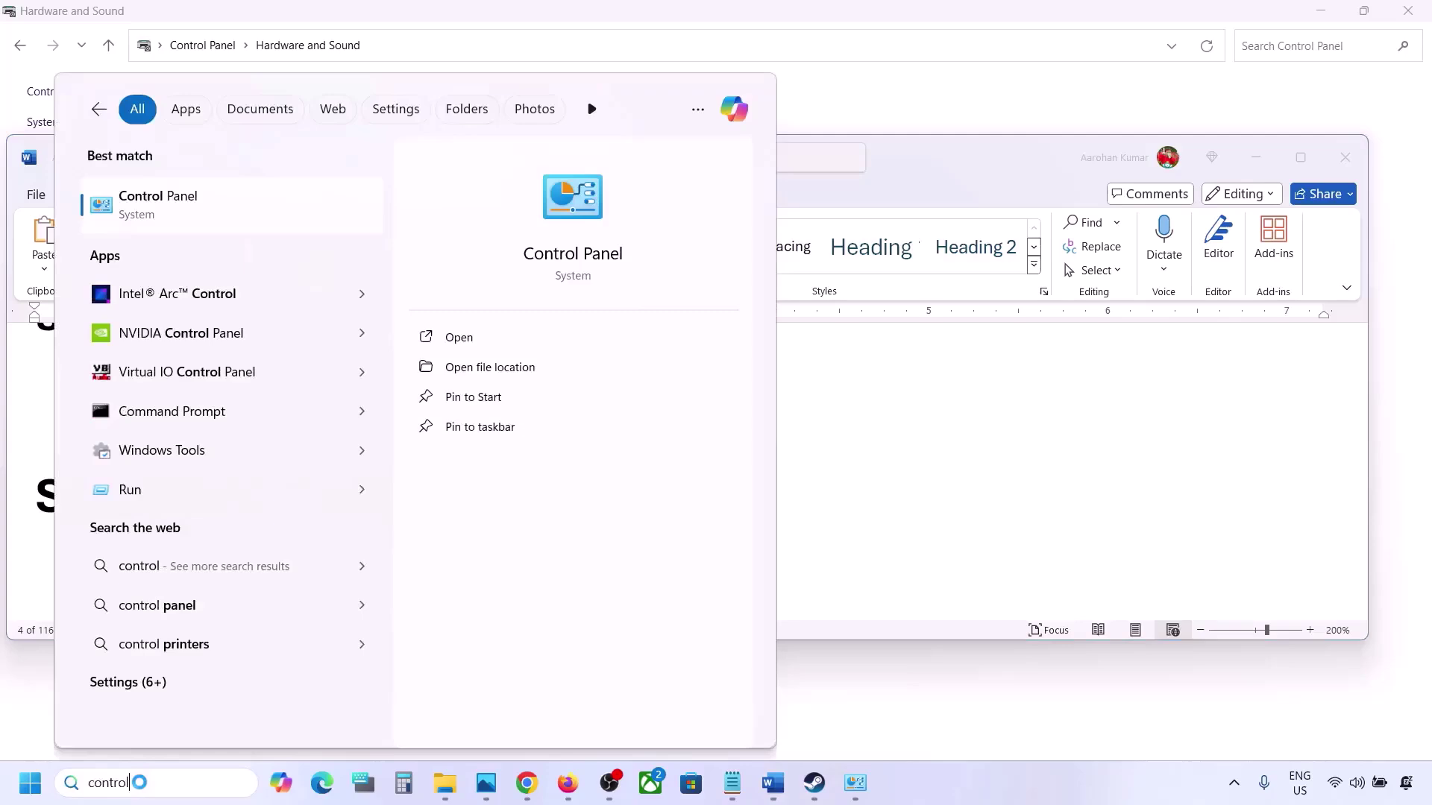
key(Return)
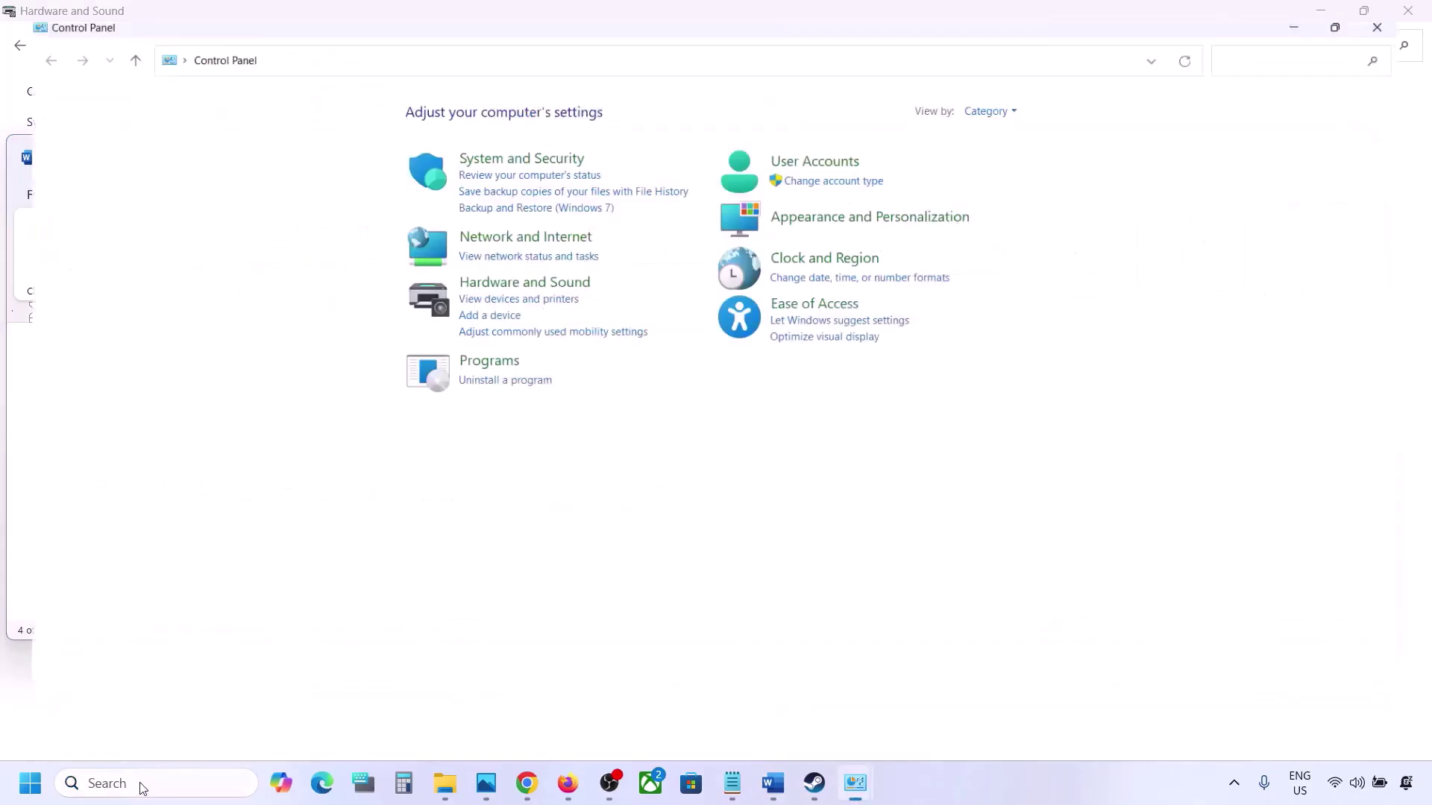
click(505, 276)
click(275, 214)
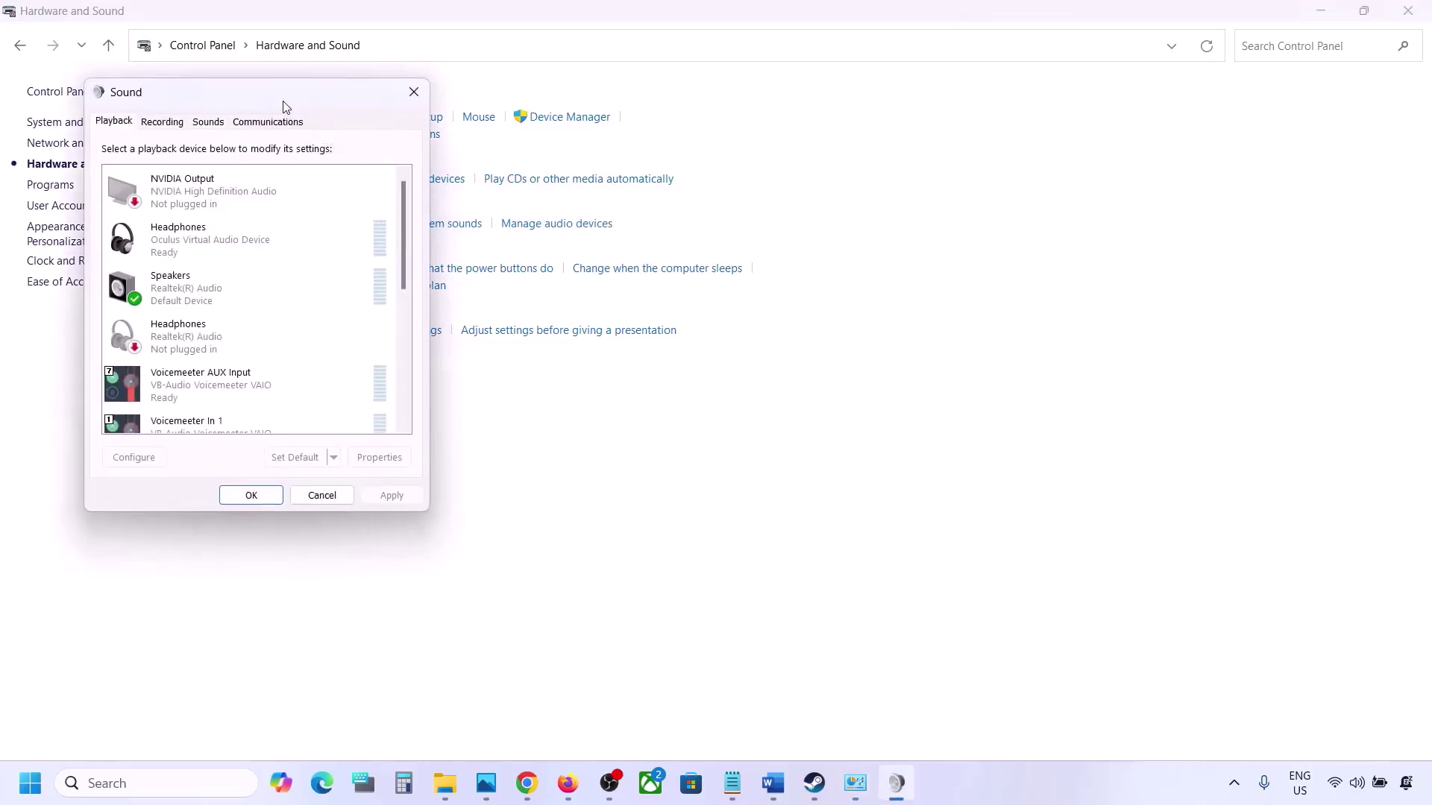
drag(283, 101, 618, 173)
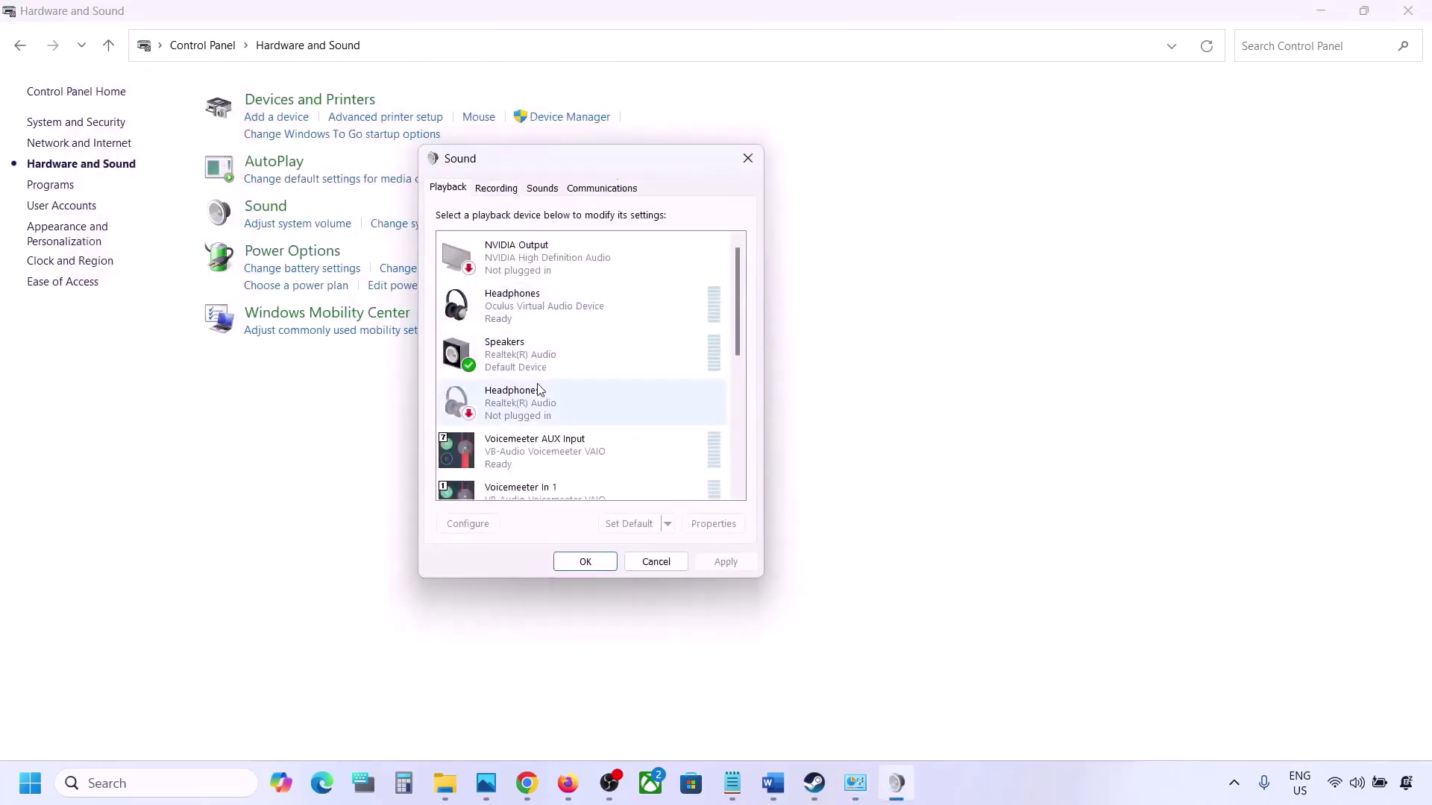
- Set the spatial sound format of the Speakers (Realtek(R) Audio) to Off and close the sound dialogs with OK
click(530, 363)
right_click(549, 355)
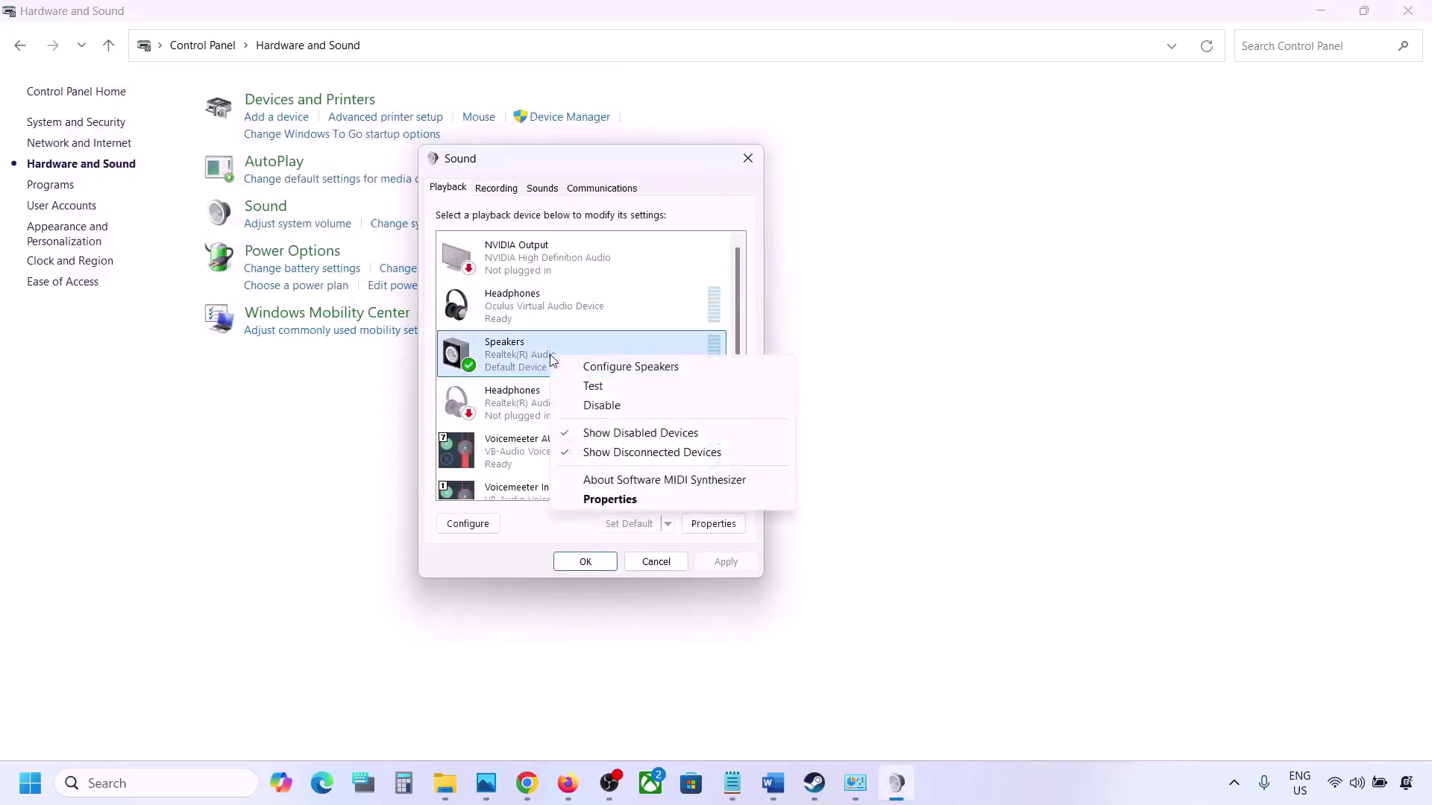
click(609, 499)
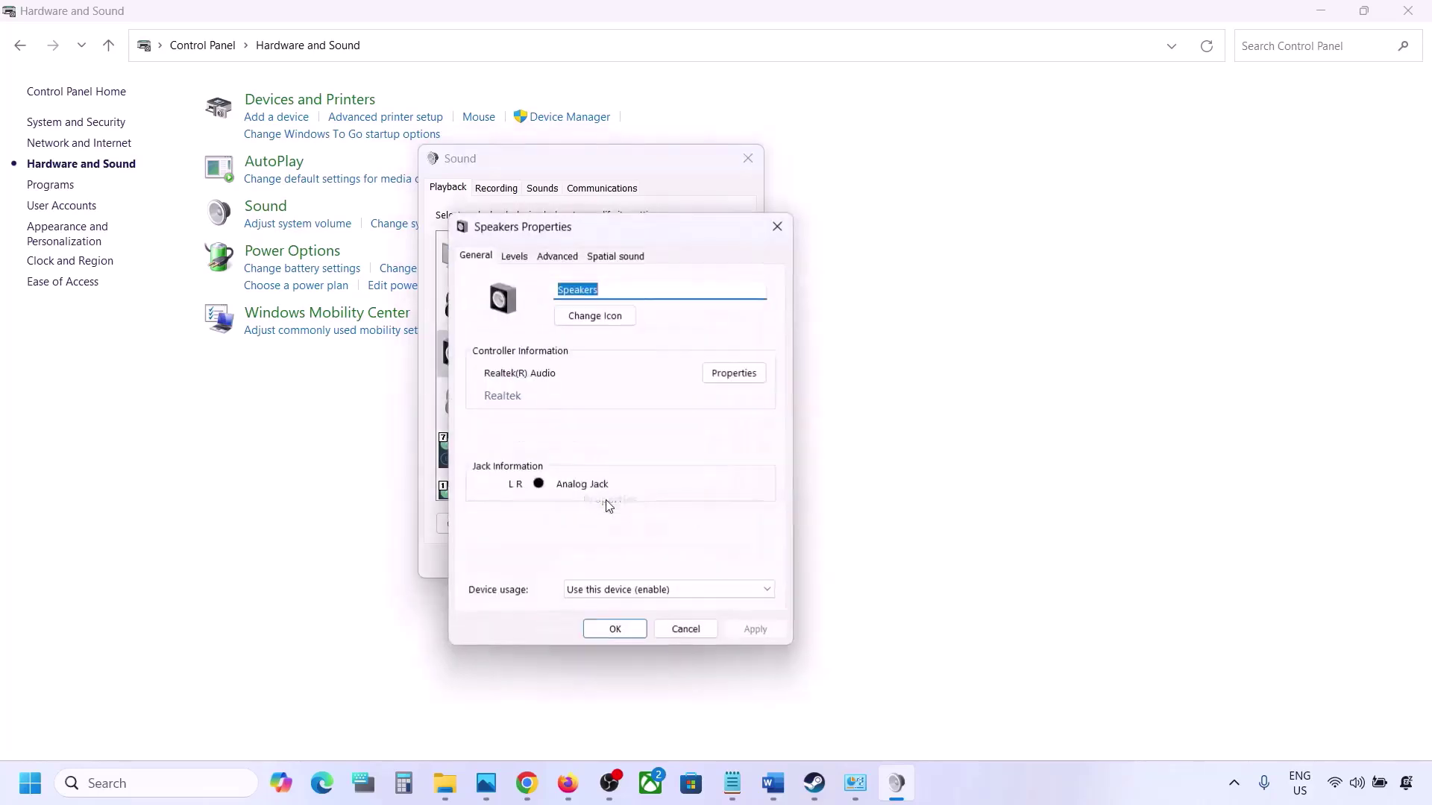
click(624, 261)
click(542, 341)
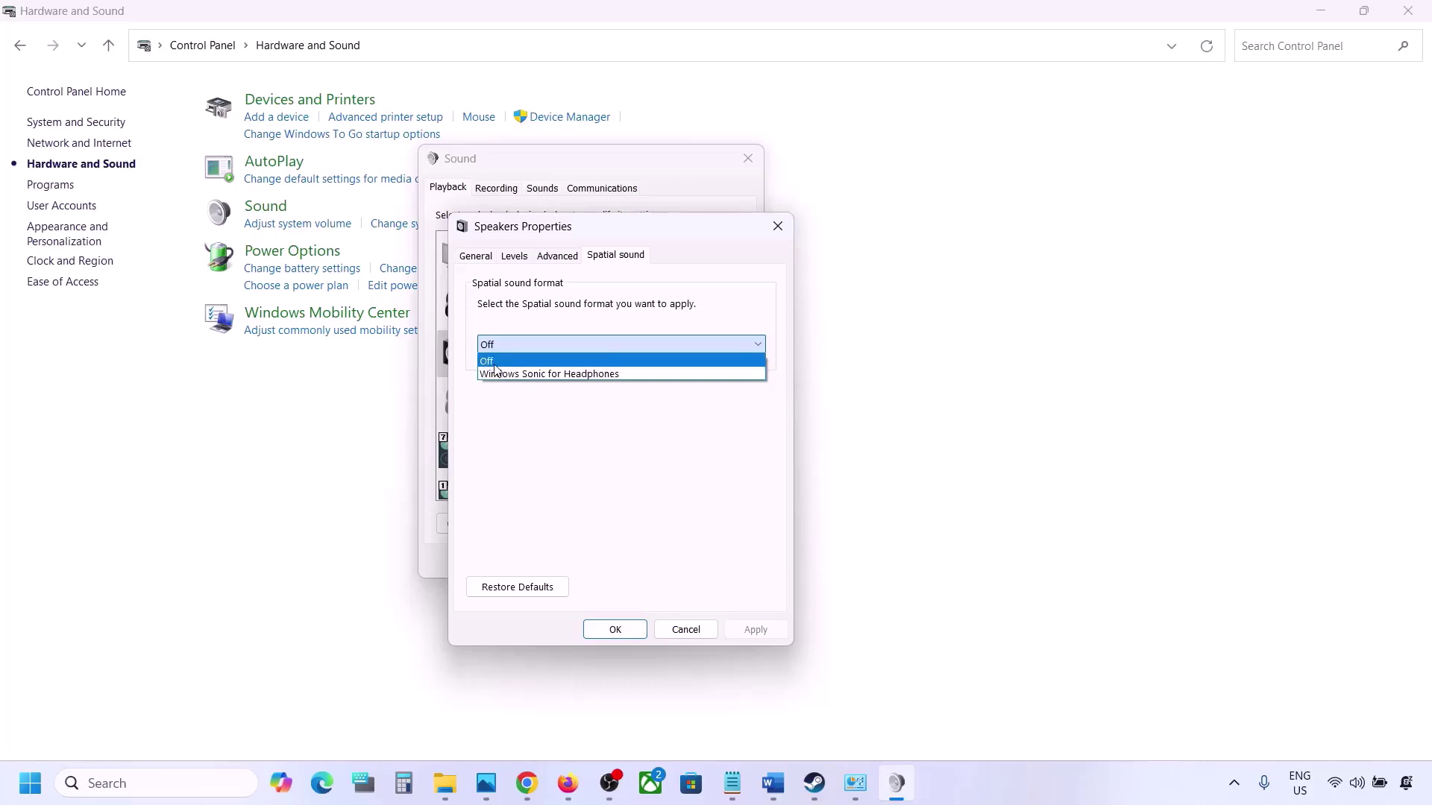
click(498, 362)
click(751, 637)
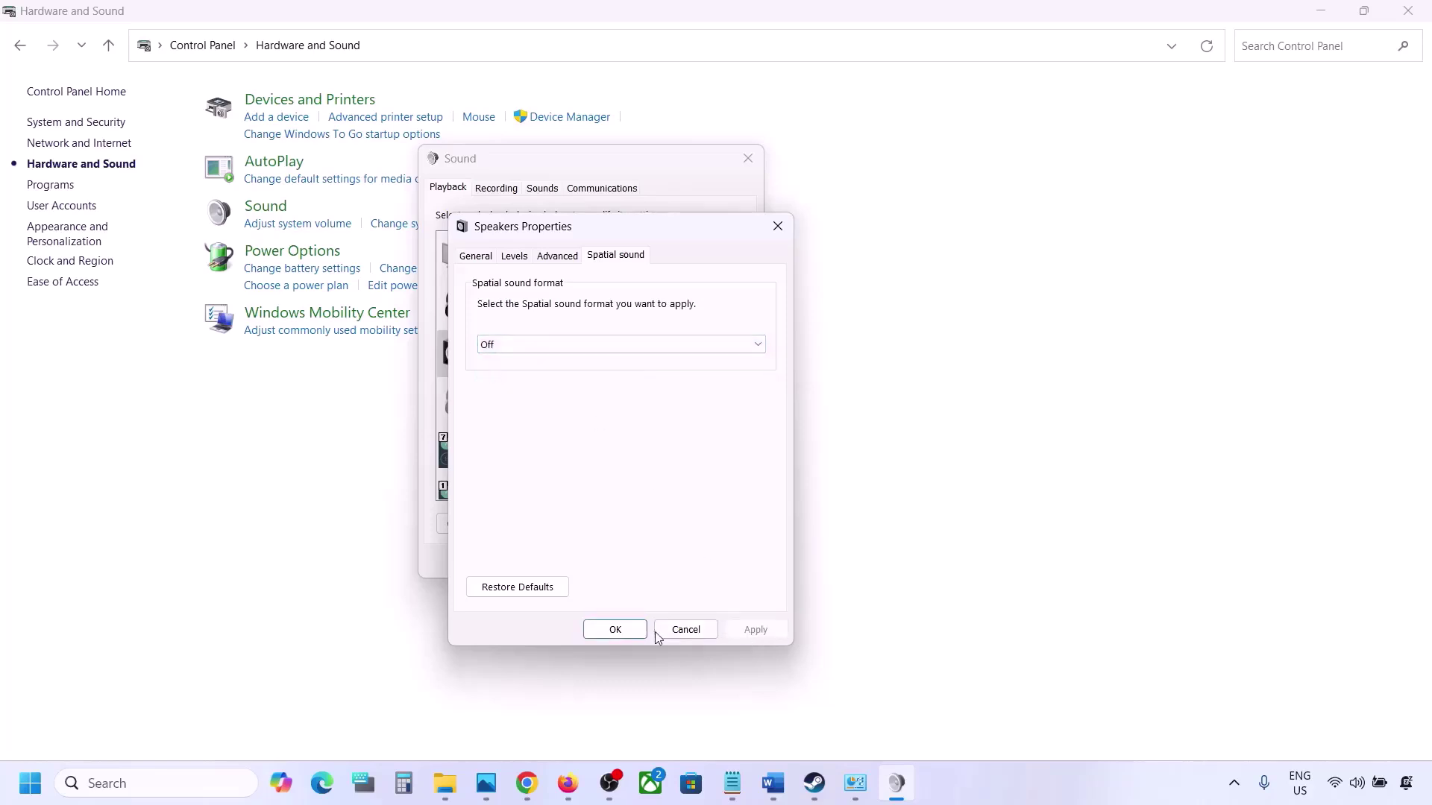
click(621, 630)
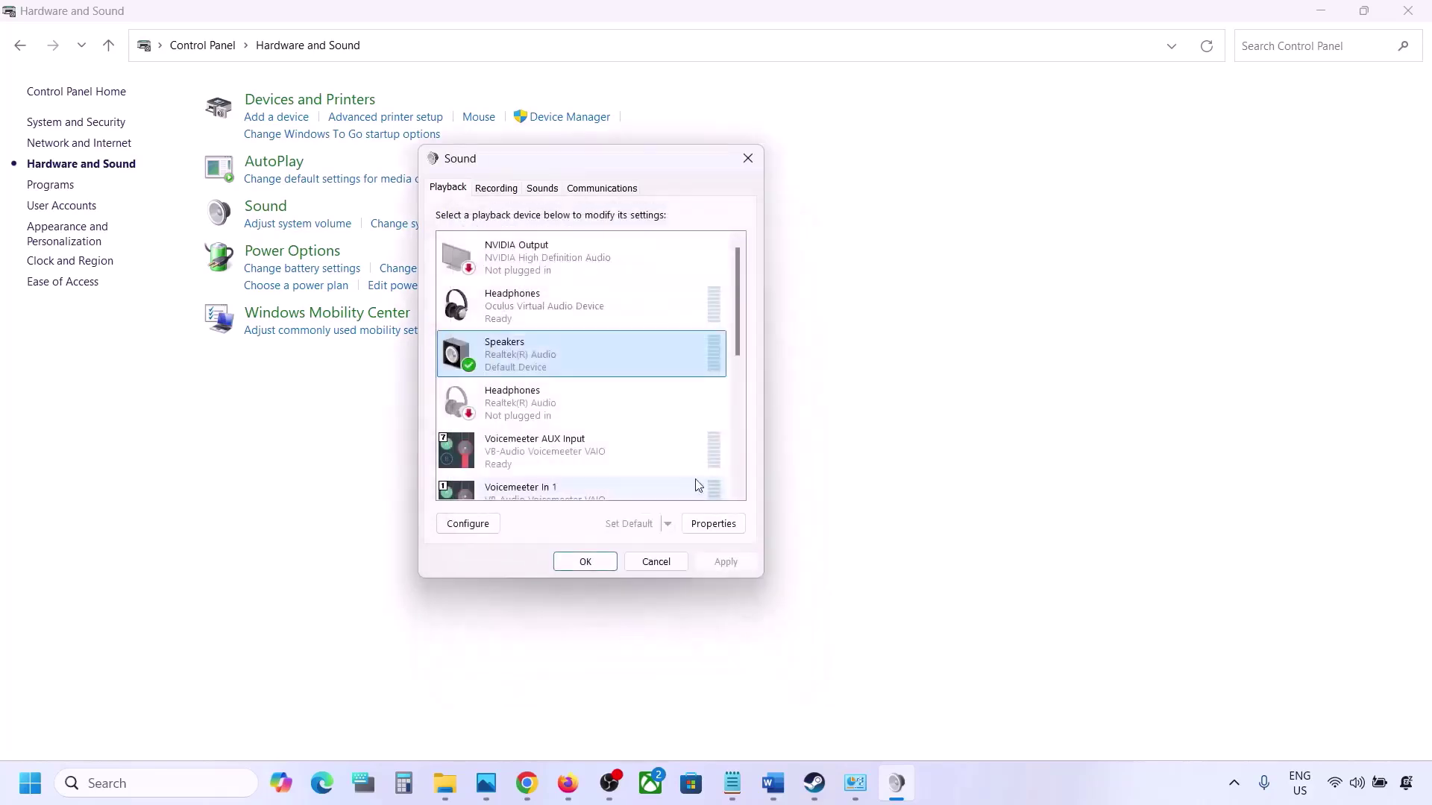
click(604, 564)
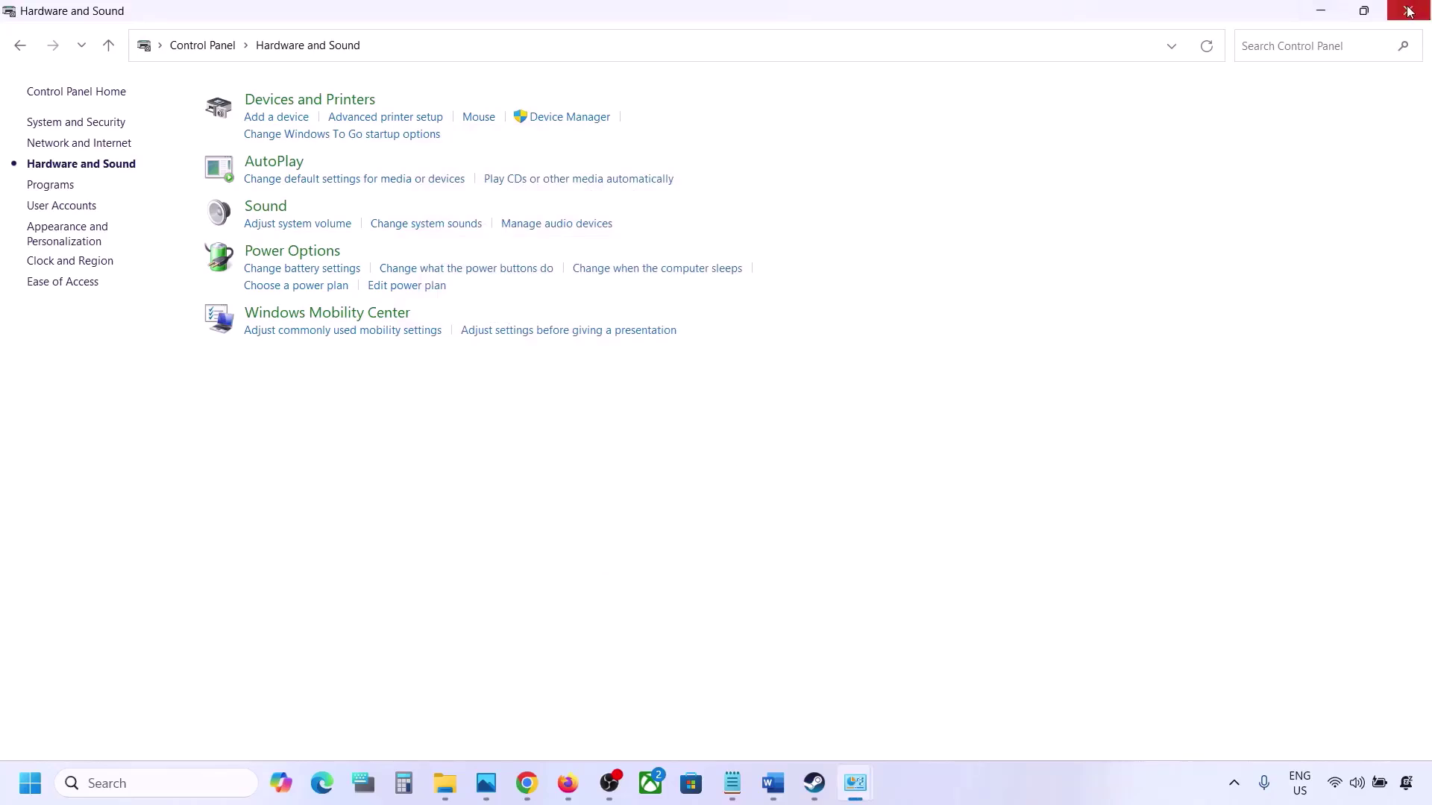
- Return to the Word document, maximize it and read step 7 about disabling Oculus/voicemeeter audio devices, selecting its key phrases
key(alt+Tab)
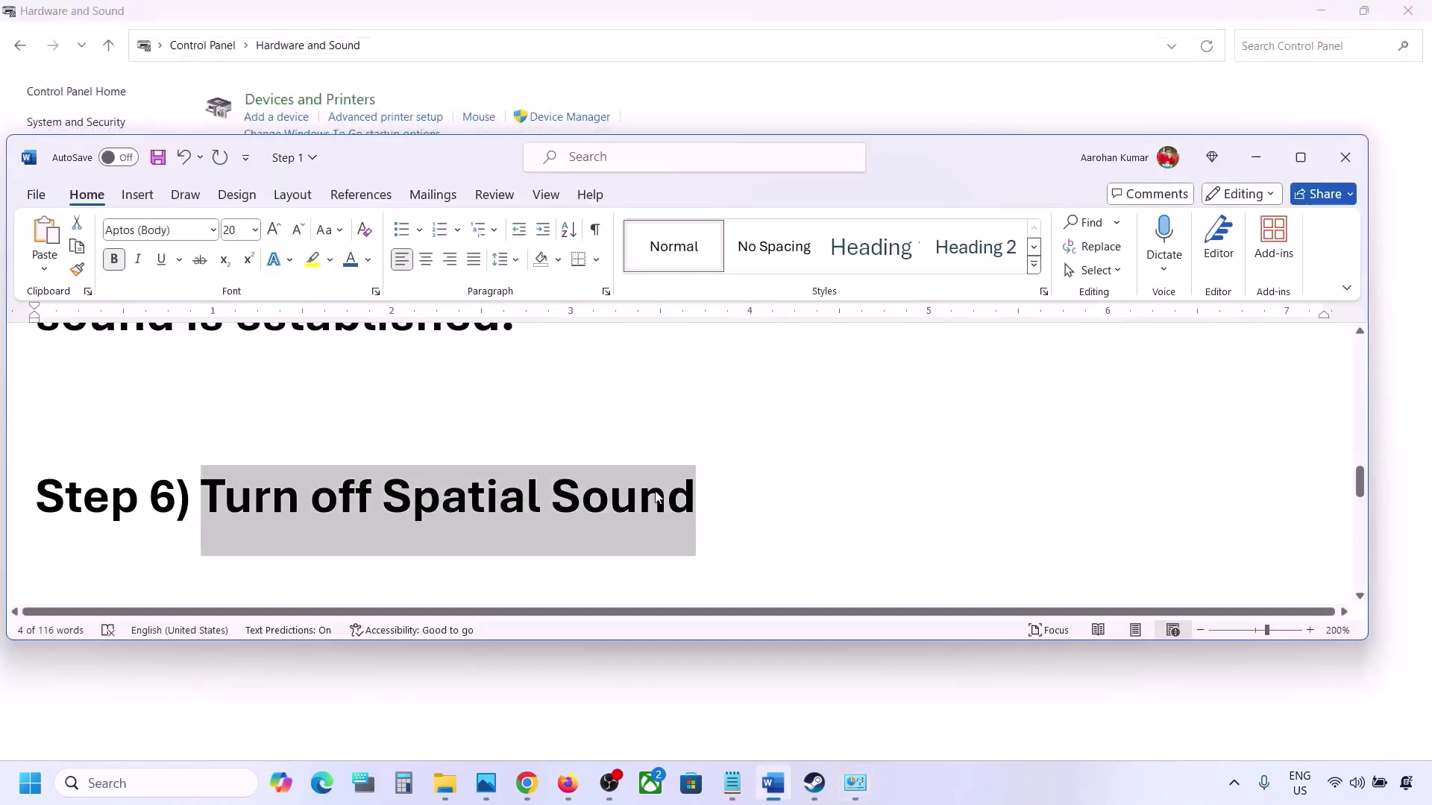
scroll(656, 498, down, 3)
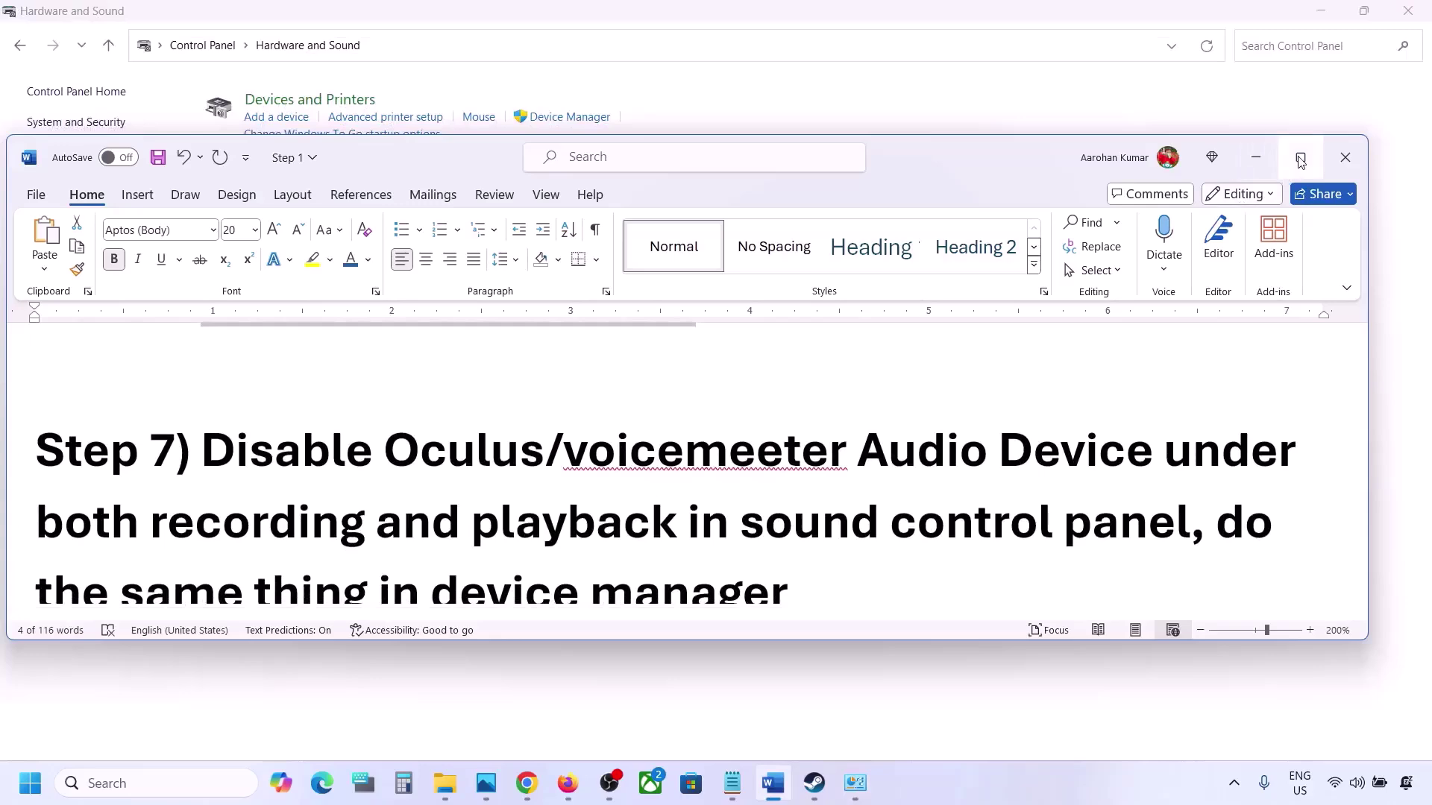
click(1300, 159)
scroll(378, 476, up, 2)
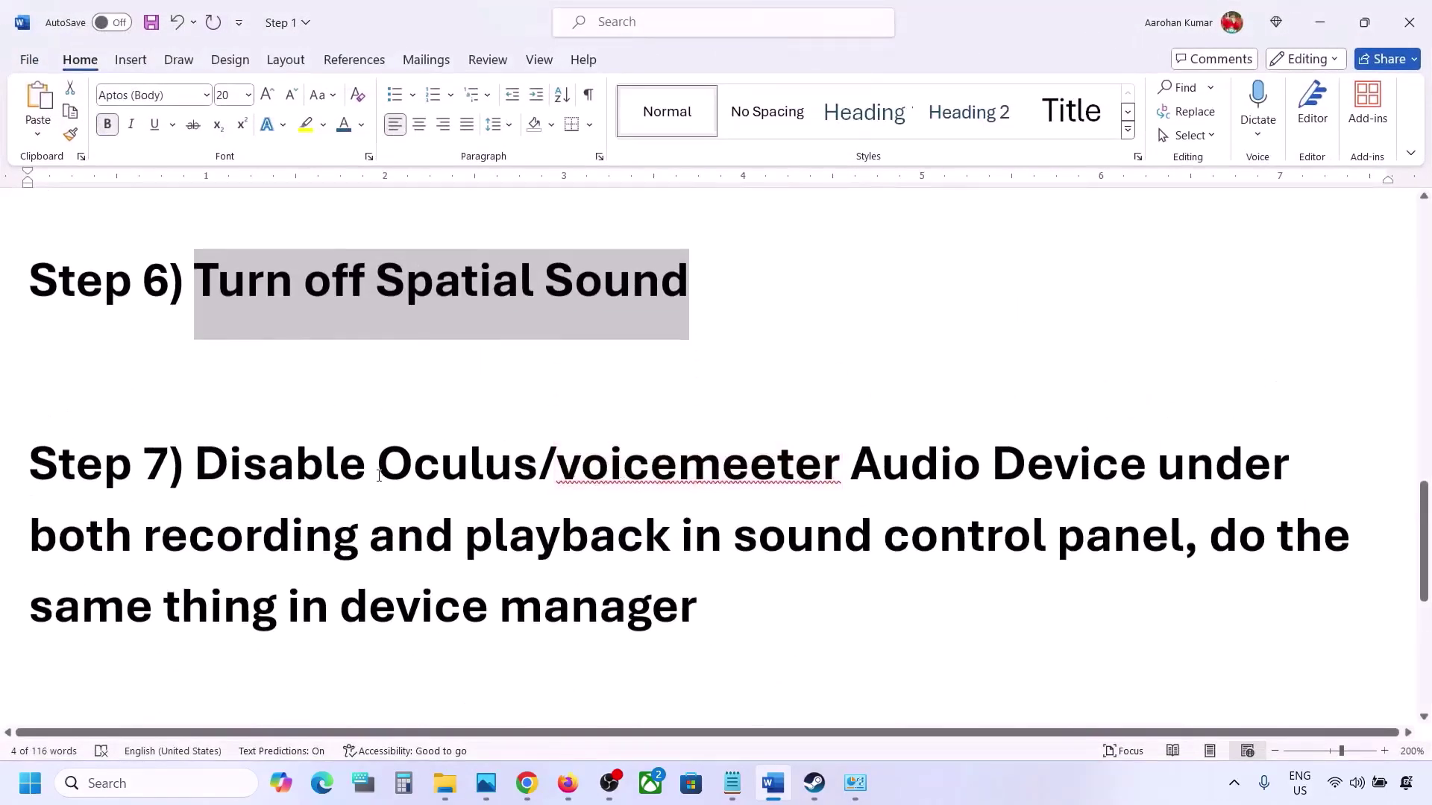
drag(379, 476, 787, 479)
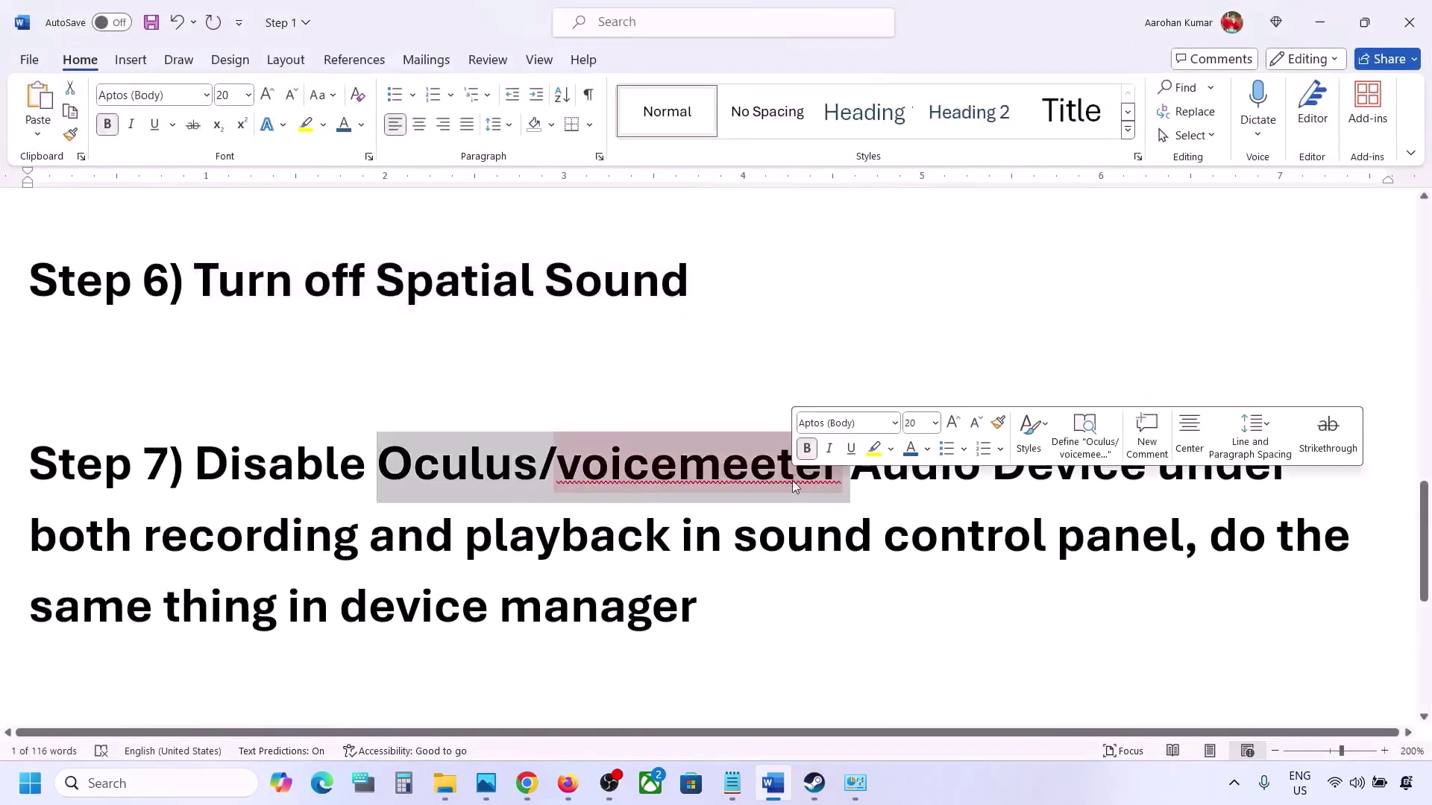
click(910, 462)
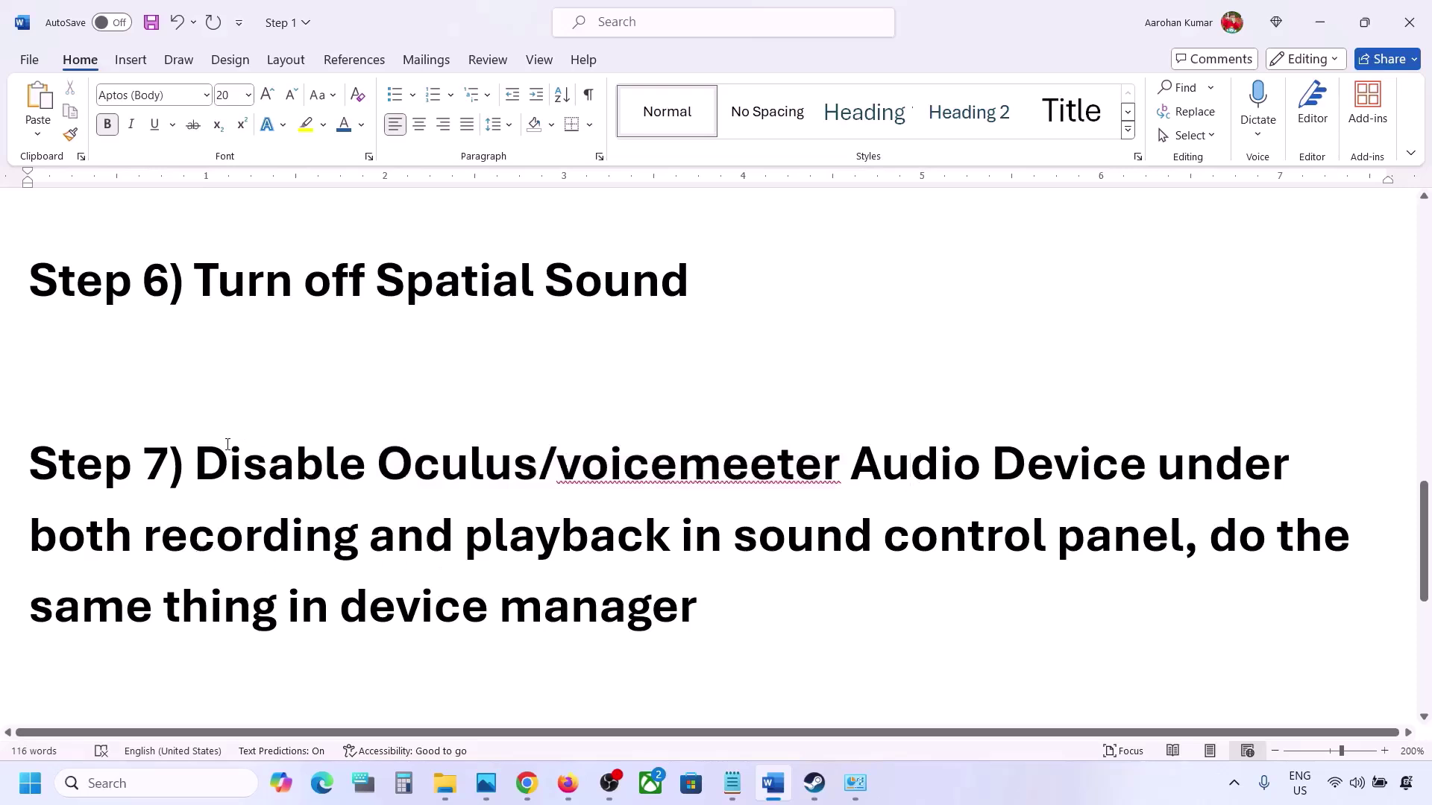
drag(228, 444, 977, 552)
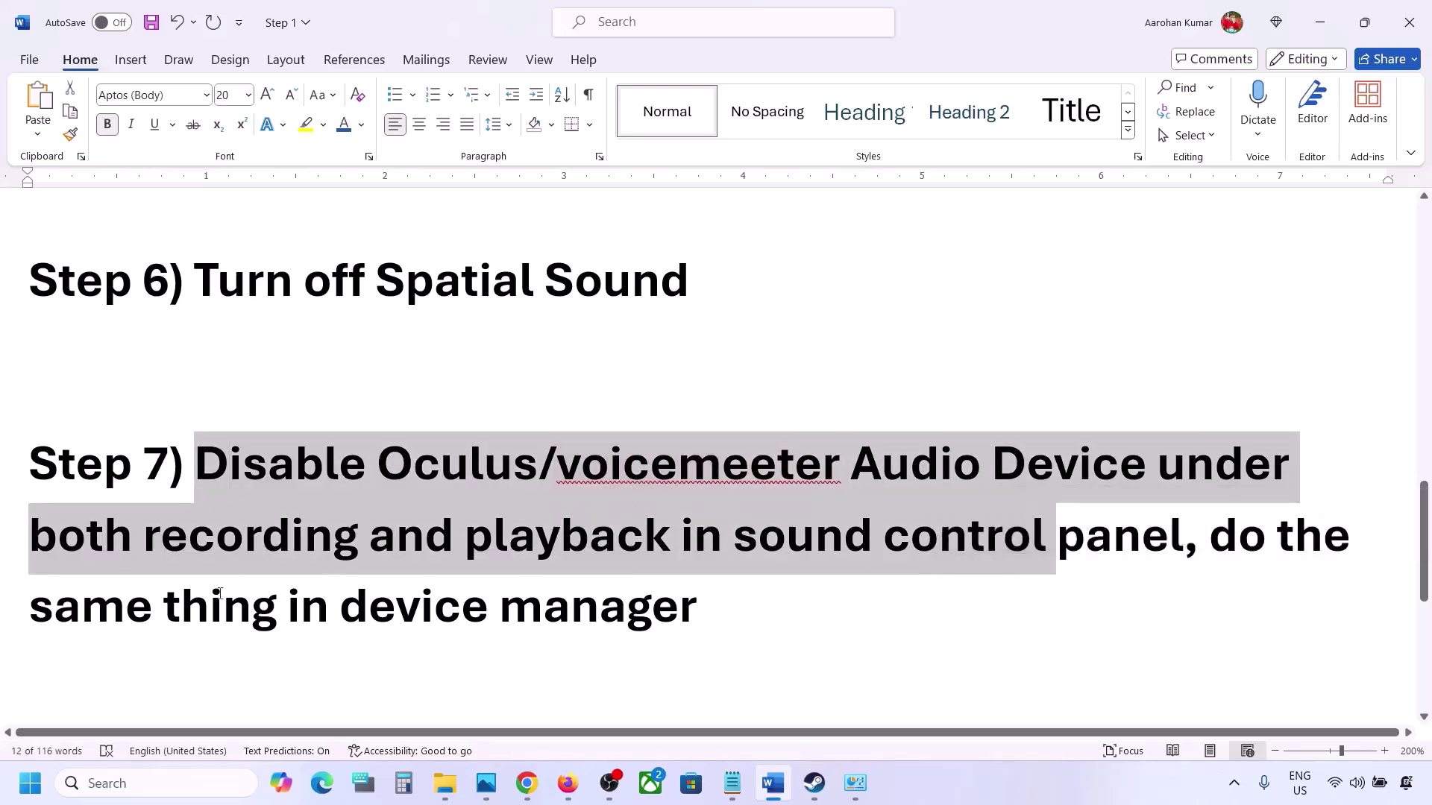
drag(183, 608, 716, 615)
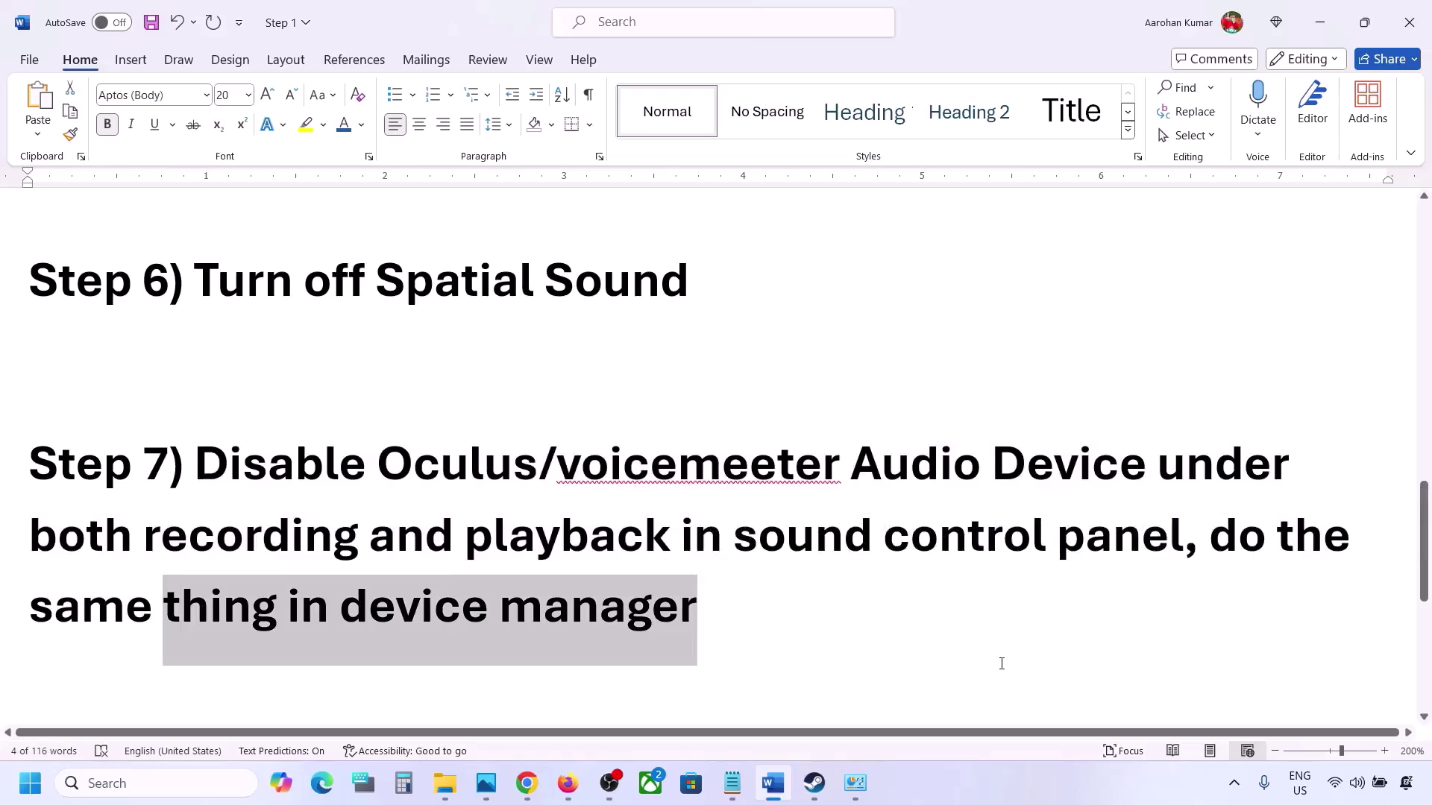
- Reopen Control Panel through a Windows search for "control" and show the Sound dialog's playback devices clear of the Hardware and Sound links
text(ontrol)
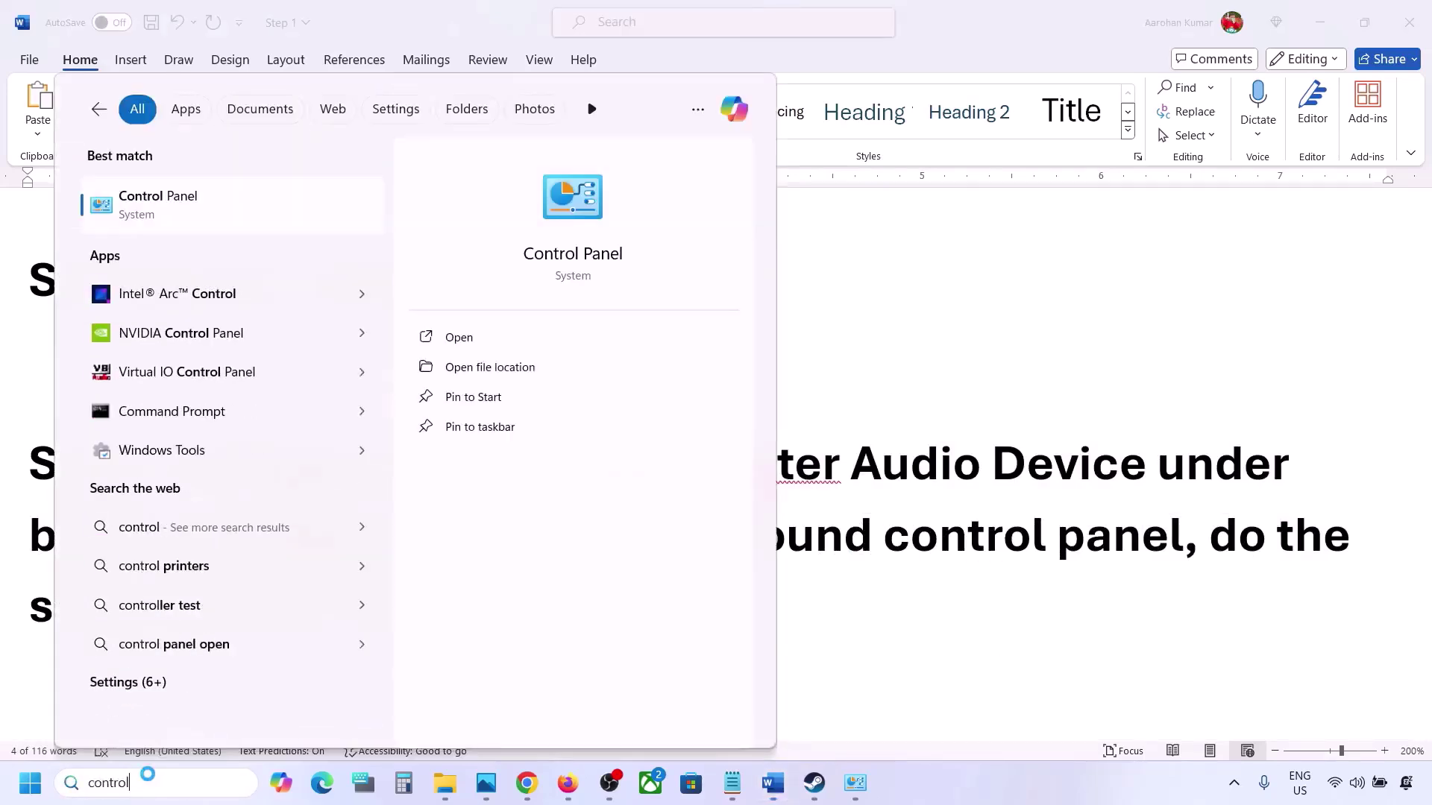
key(Return)
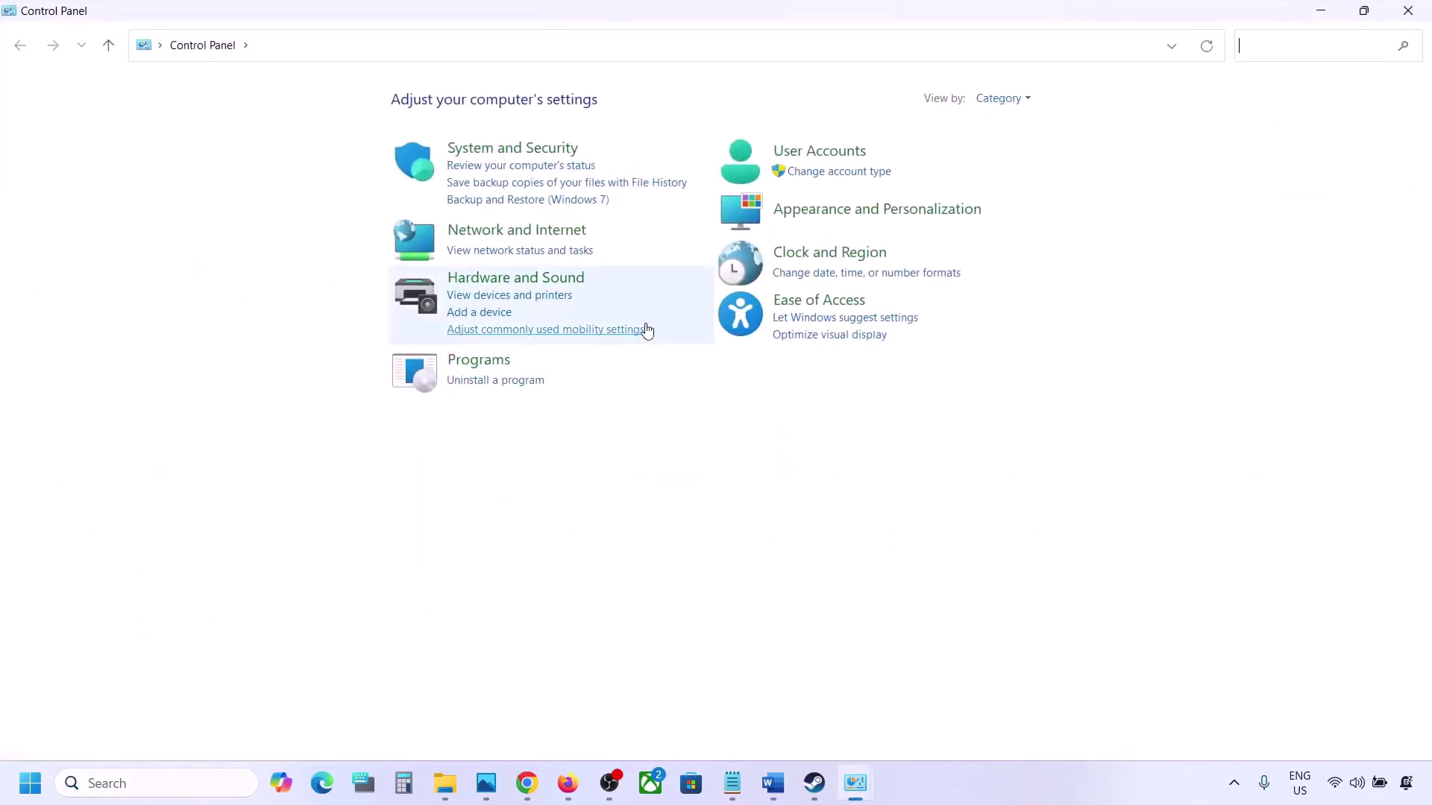
click(489, 278)
click(274, 209)
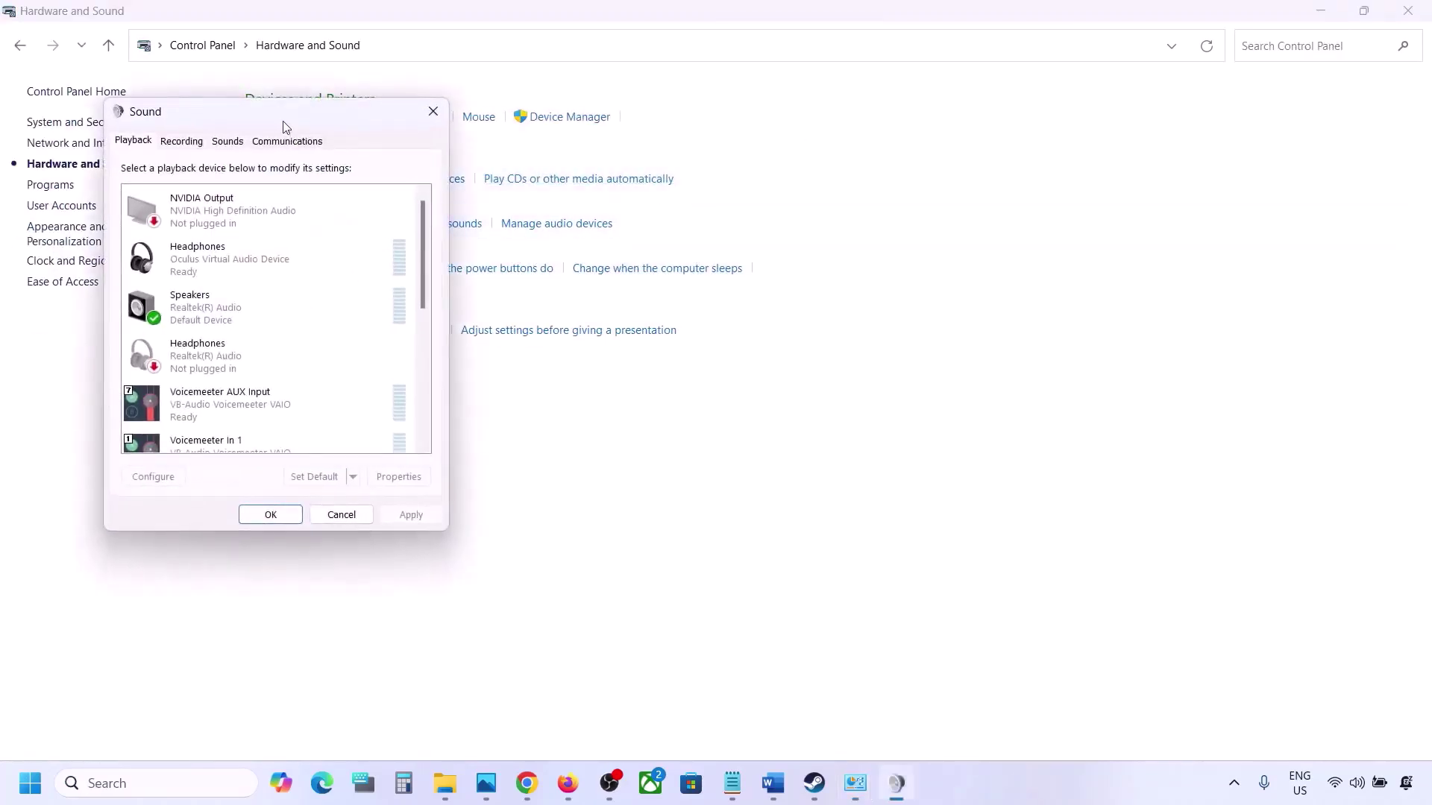
drag(288, 124, 839, 158)
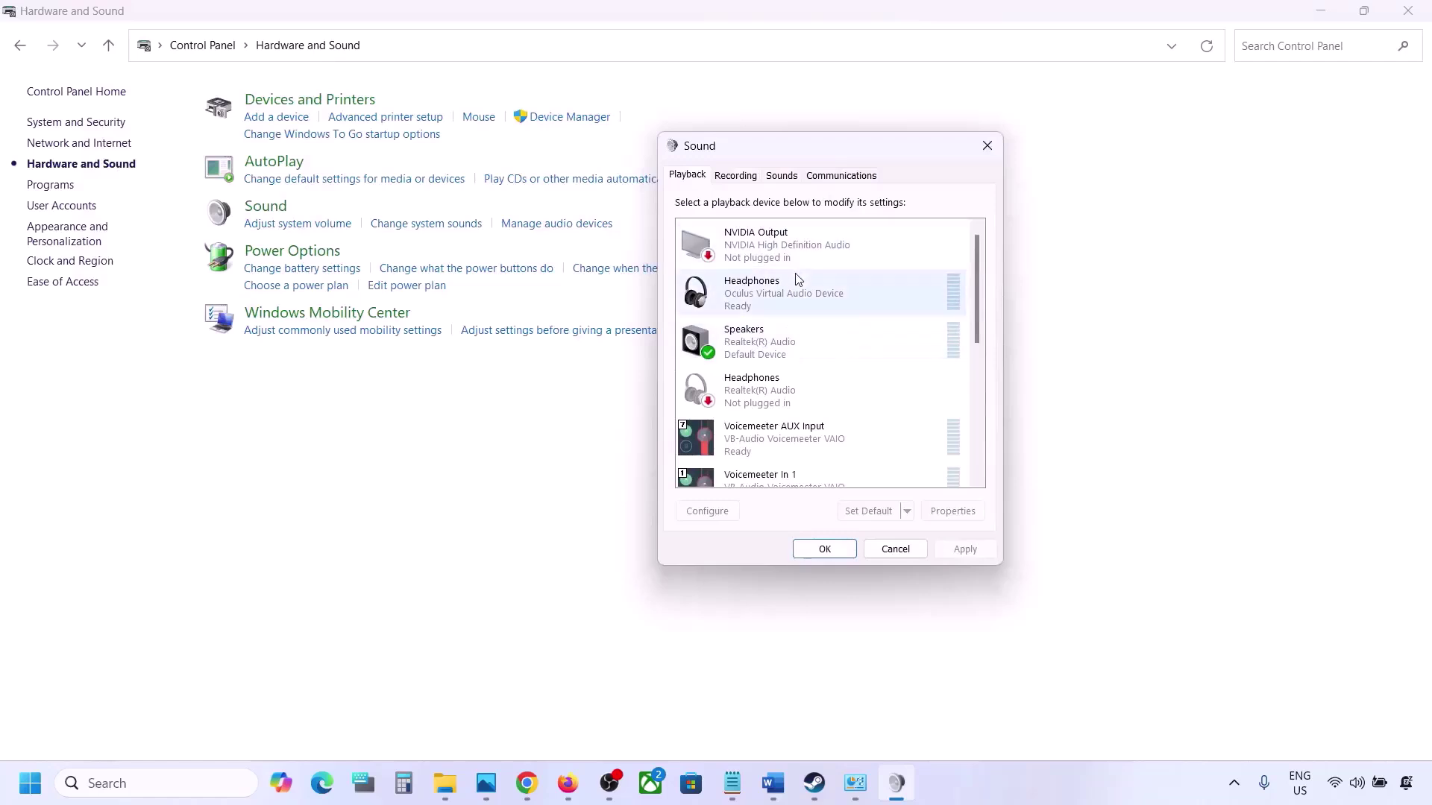
- Look through the playback device list for the Oculus and Voicemeeter entries, selecting the default Realtek Speakers
scroll(811, 367, down, 5)
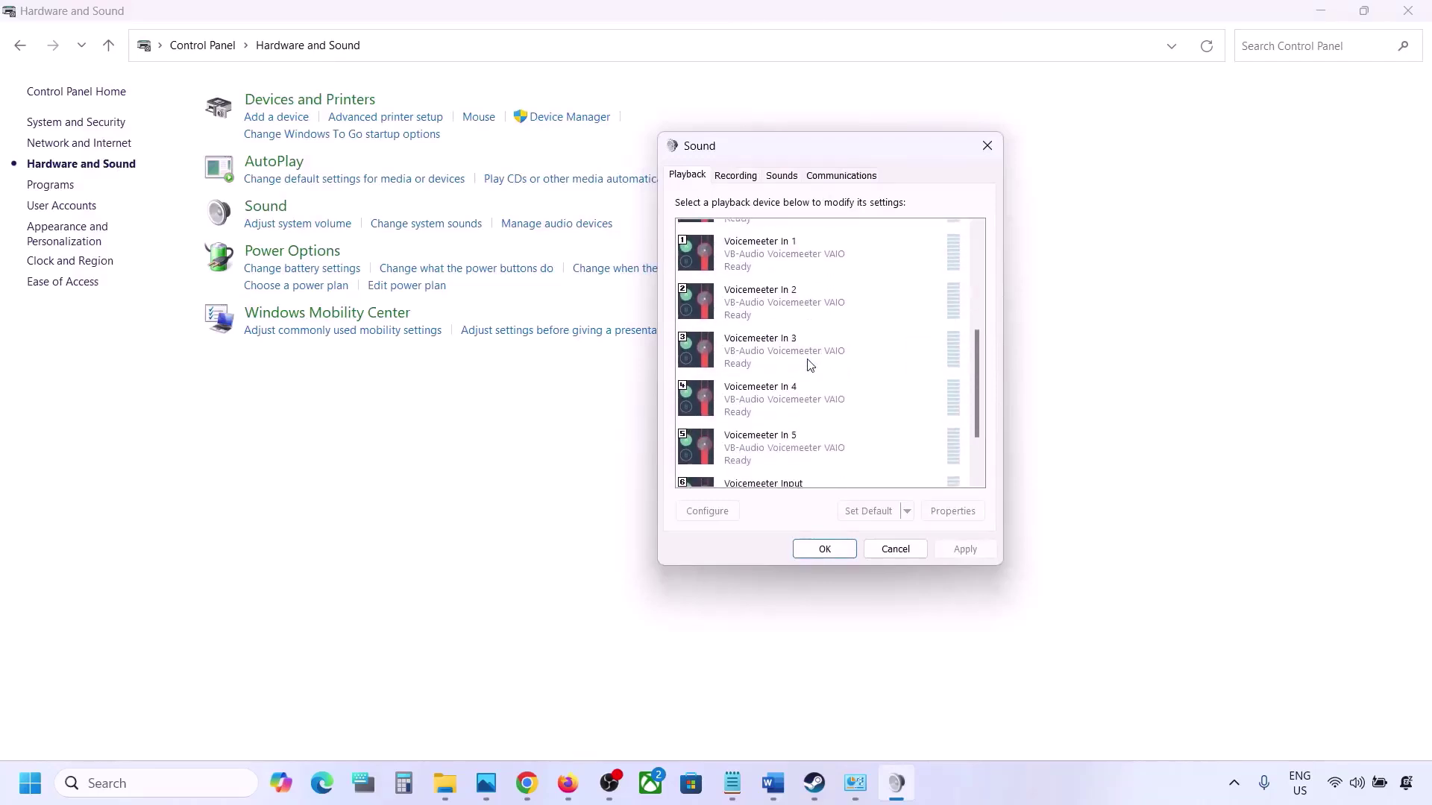
scroll(810, 365, up, 5)
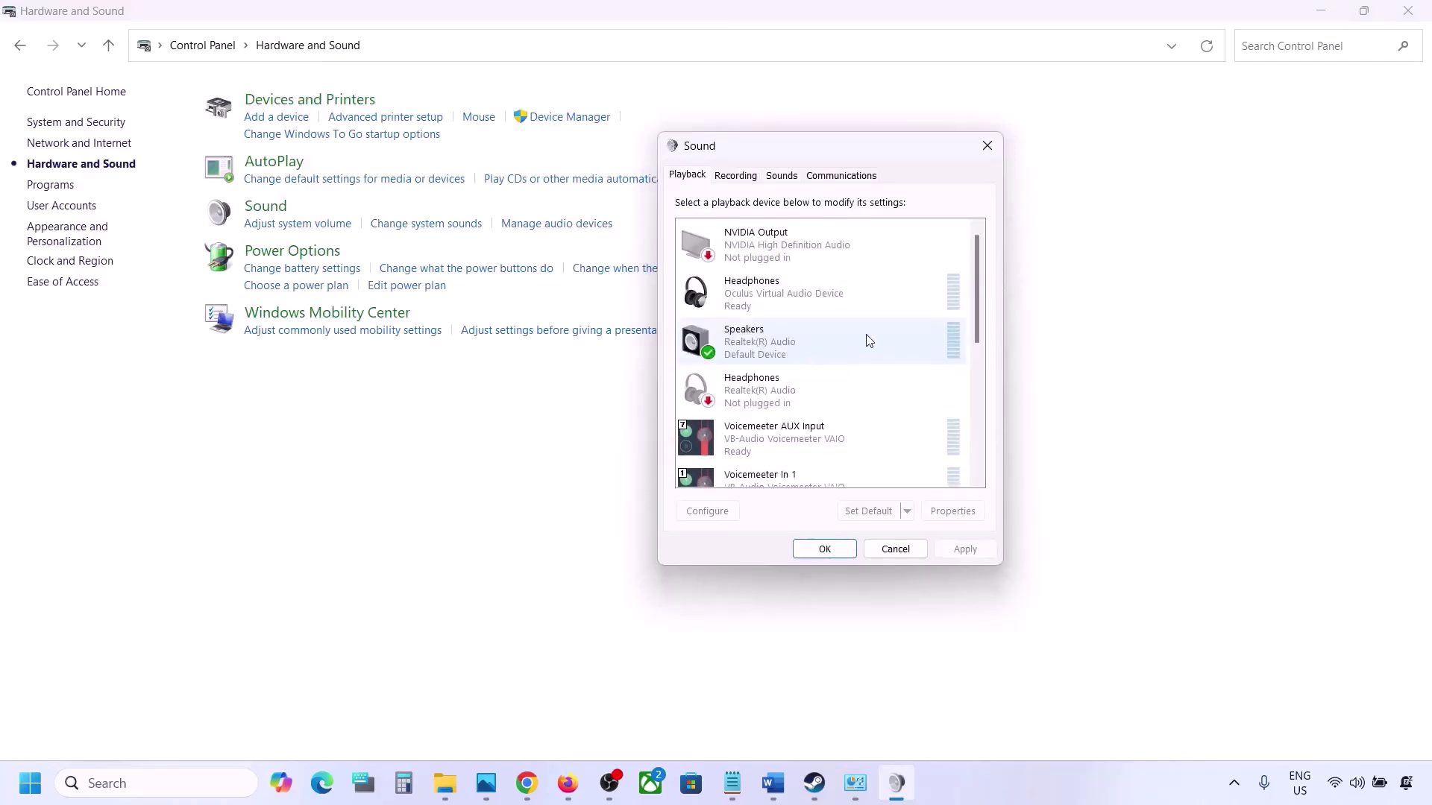
click(793, 346)
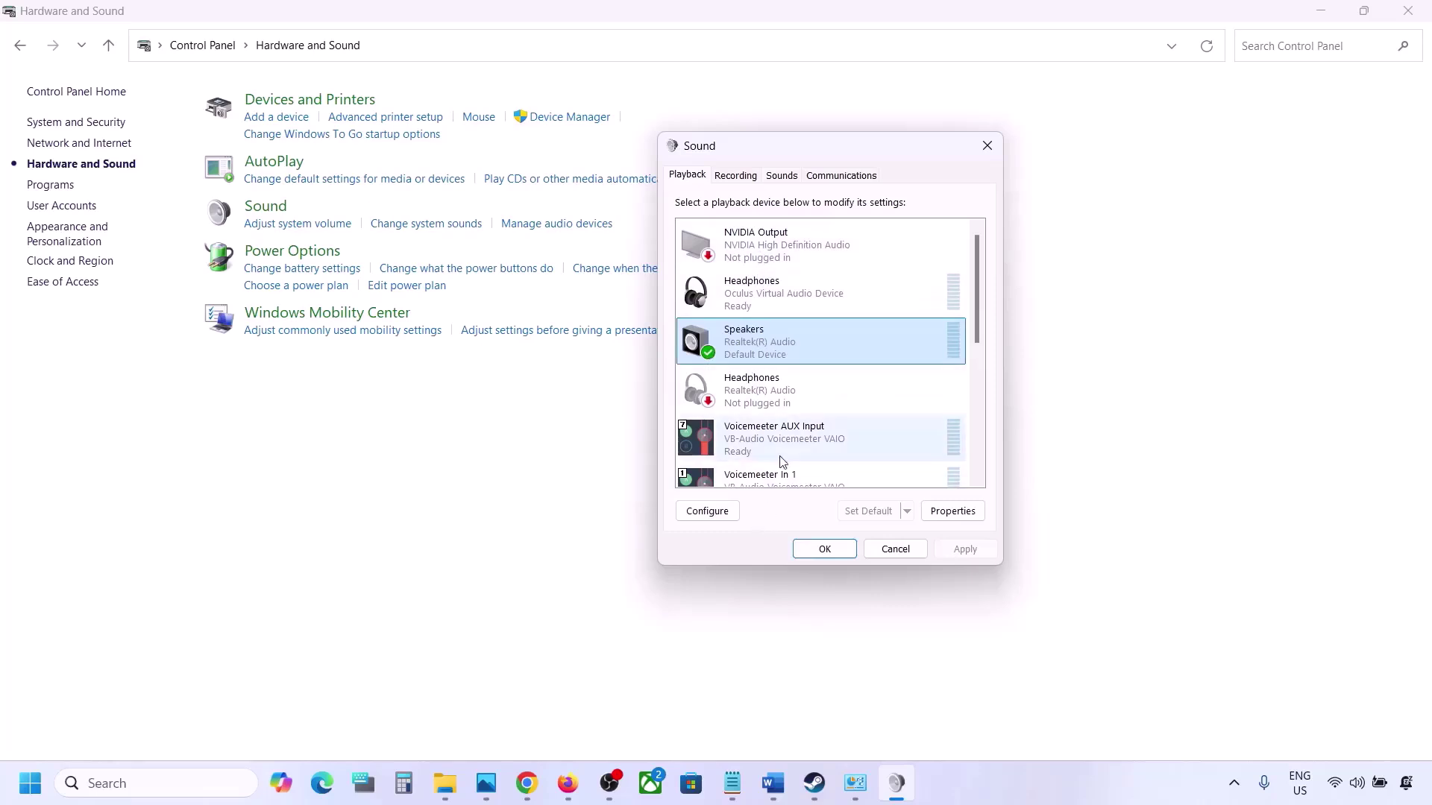
scroll(782, 458, down, 2)
scroll(782, 459, down, 5)
scroll(820, 414, up, 5)
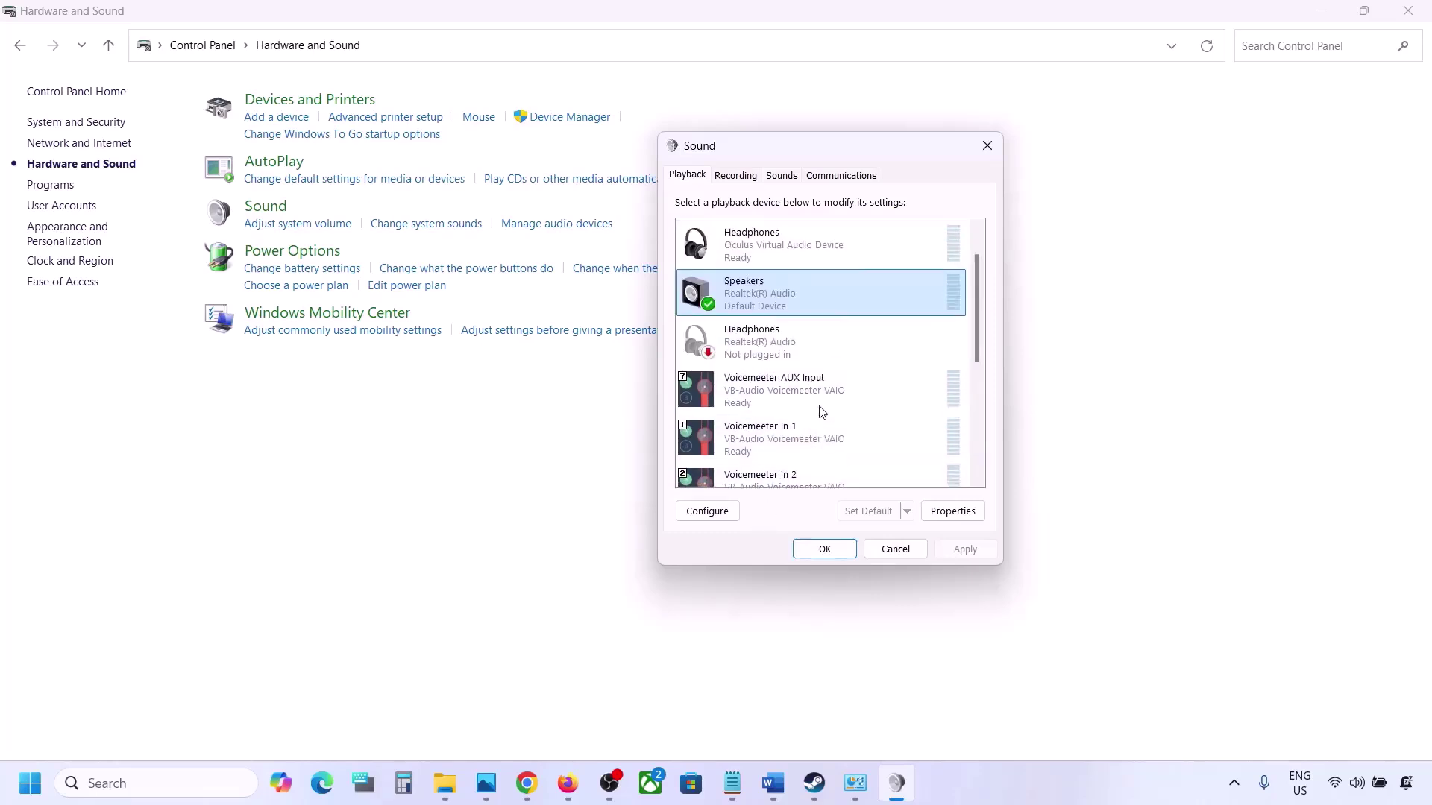
- Disable the Oculus Virtual Audio Device headphones in the list of playback devices
scroll(804, 356, up, 1)
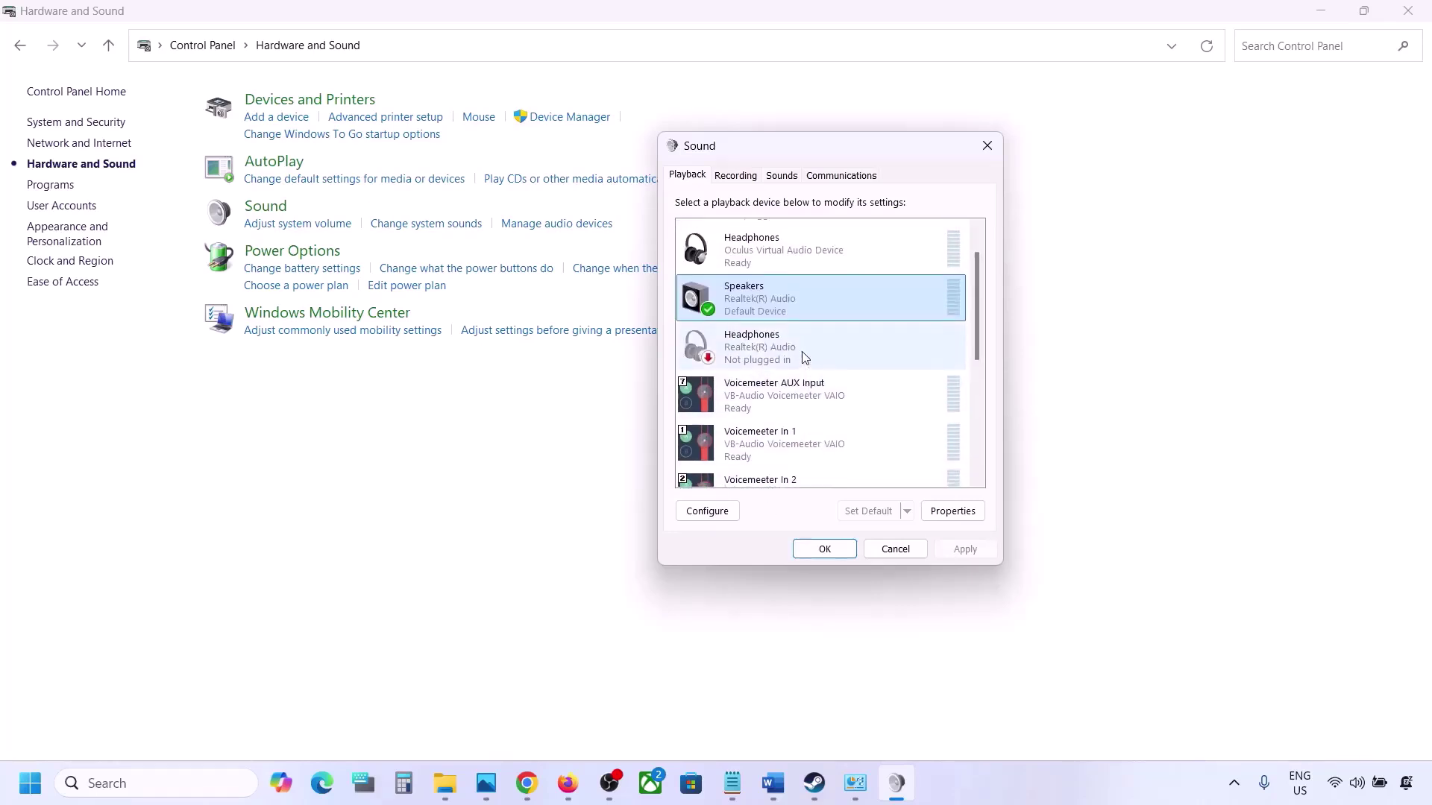
click(753, 255)
right_click(763, 253)
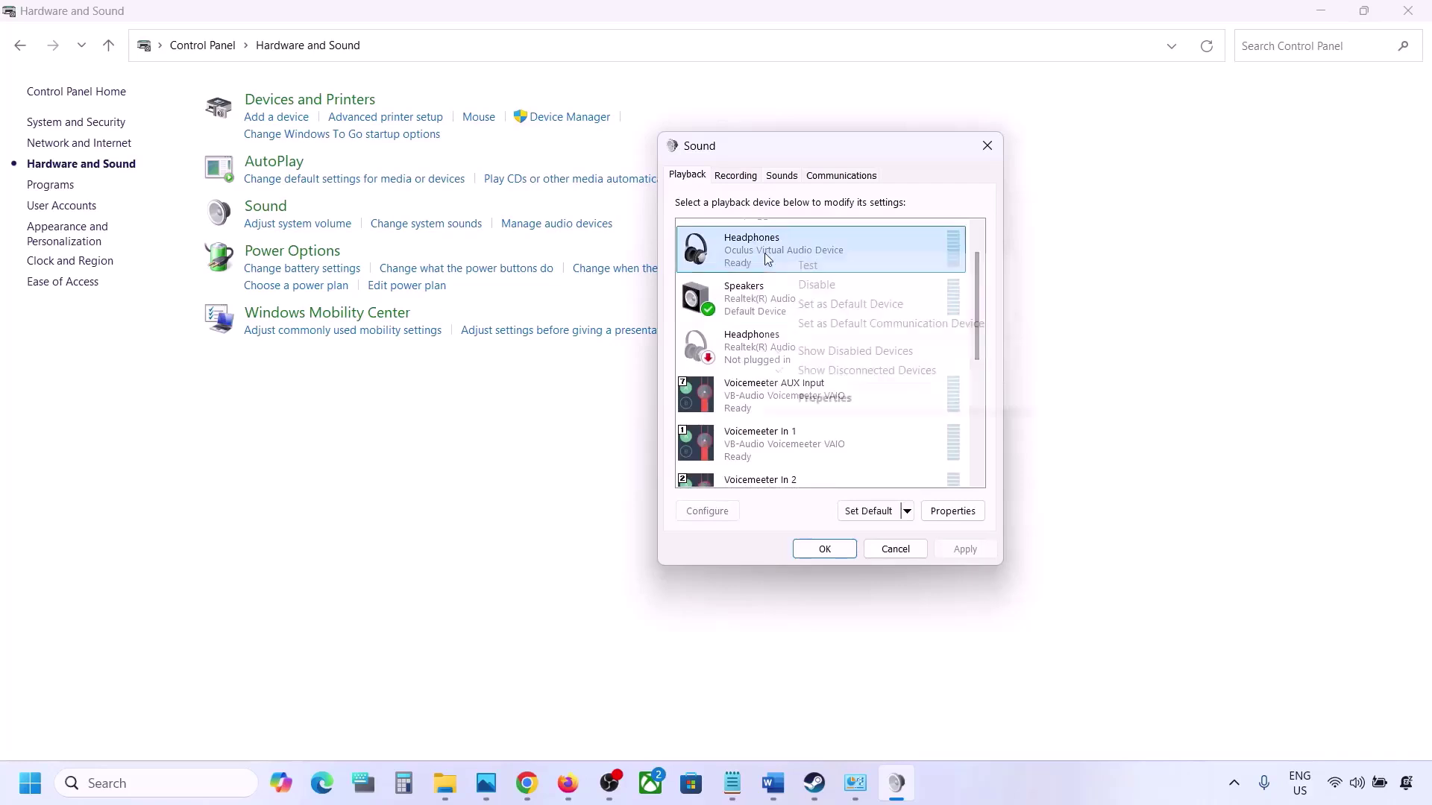
click(814, 284)
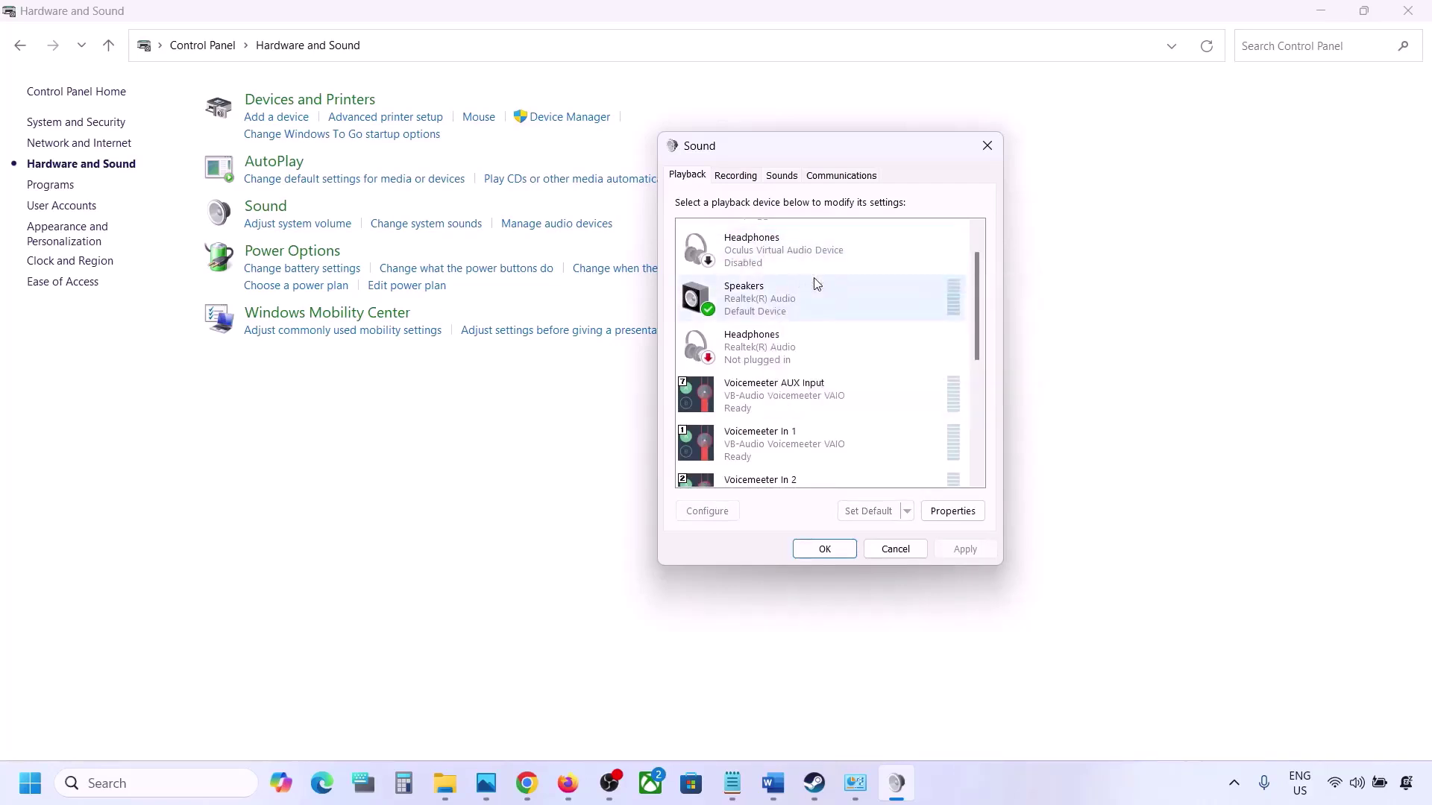
scroll(795, 323, down, 2)
scroll(795, 322, up, 4)
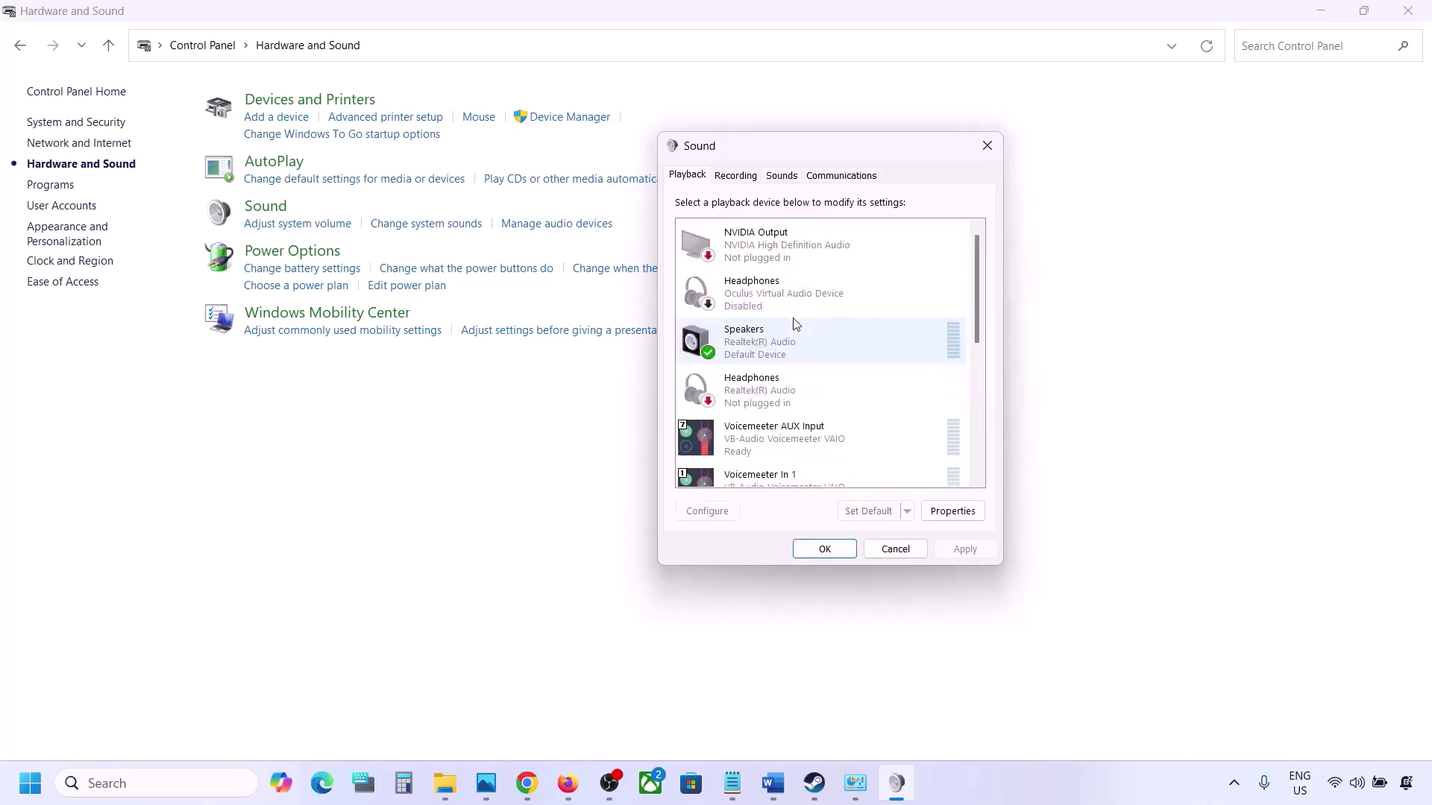
right_click(765, 282)
click(751, 311)
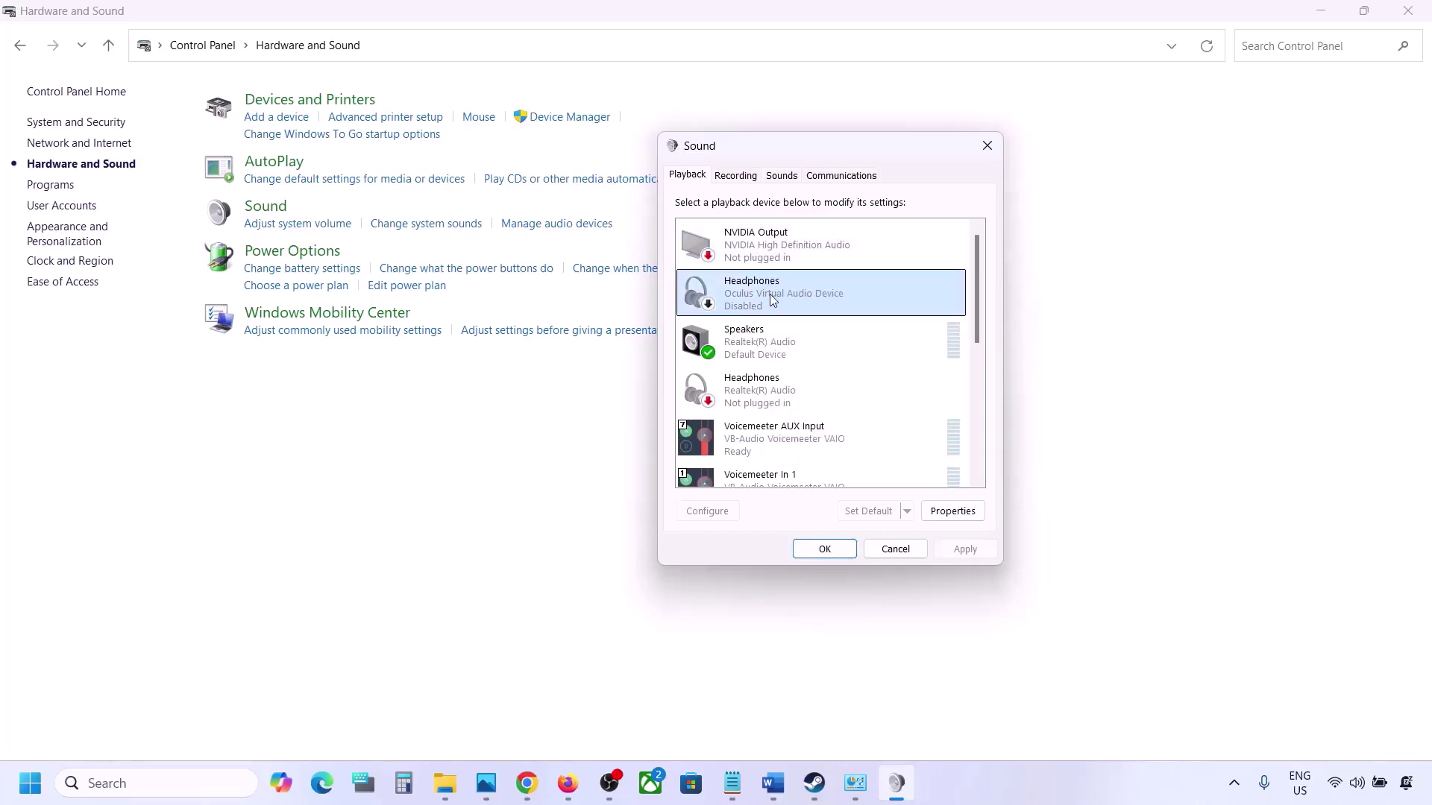
- Disable the Voicemeeter AUX Input and Voicemeeter In 1 playback devices
scroll(766, 321, down, 1)
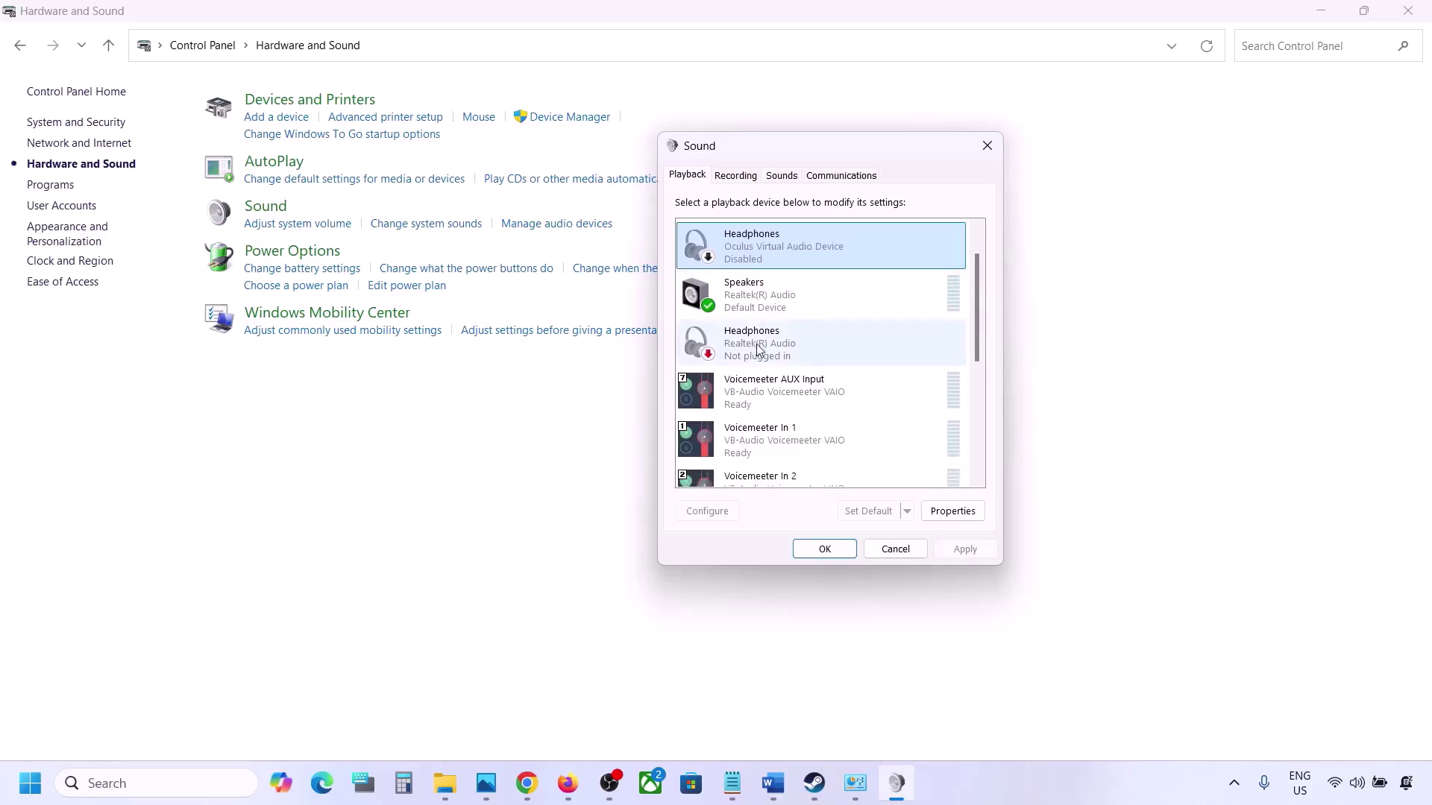
click(757, 349)
scroll(758, 349, down, 1)
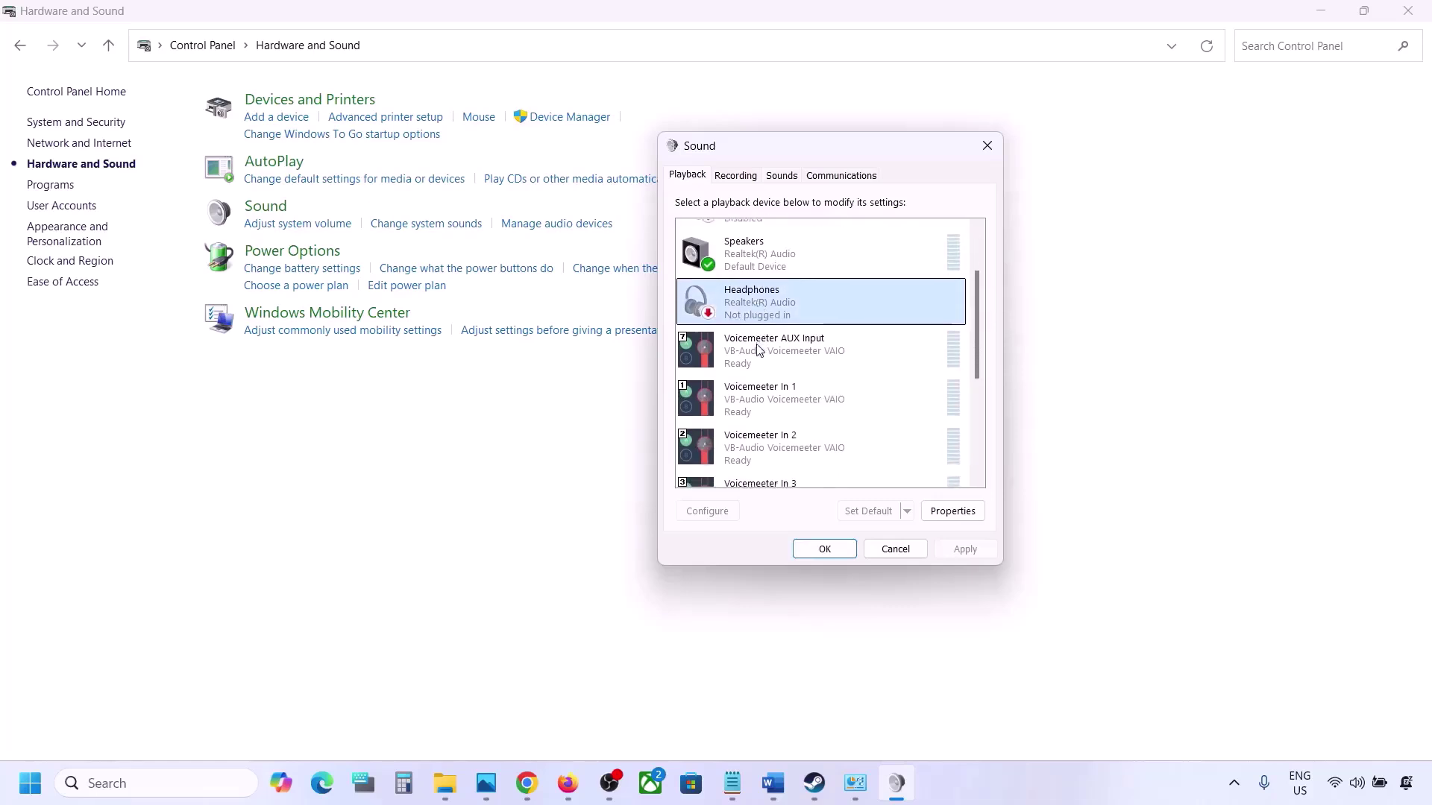
click(775, 355)
right_click(778, 356)
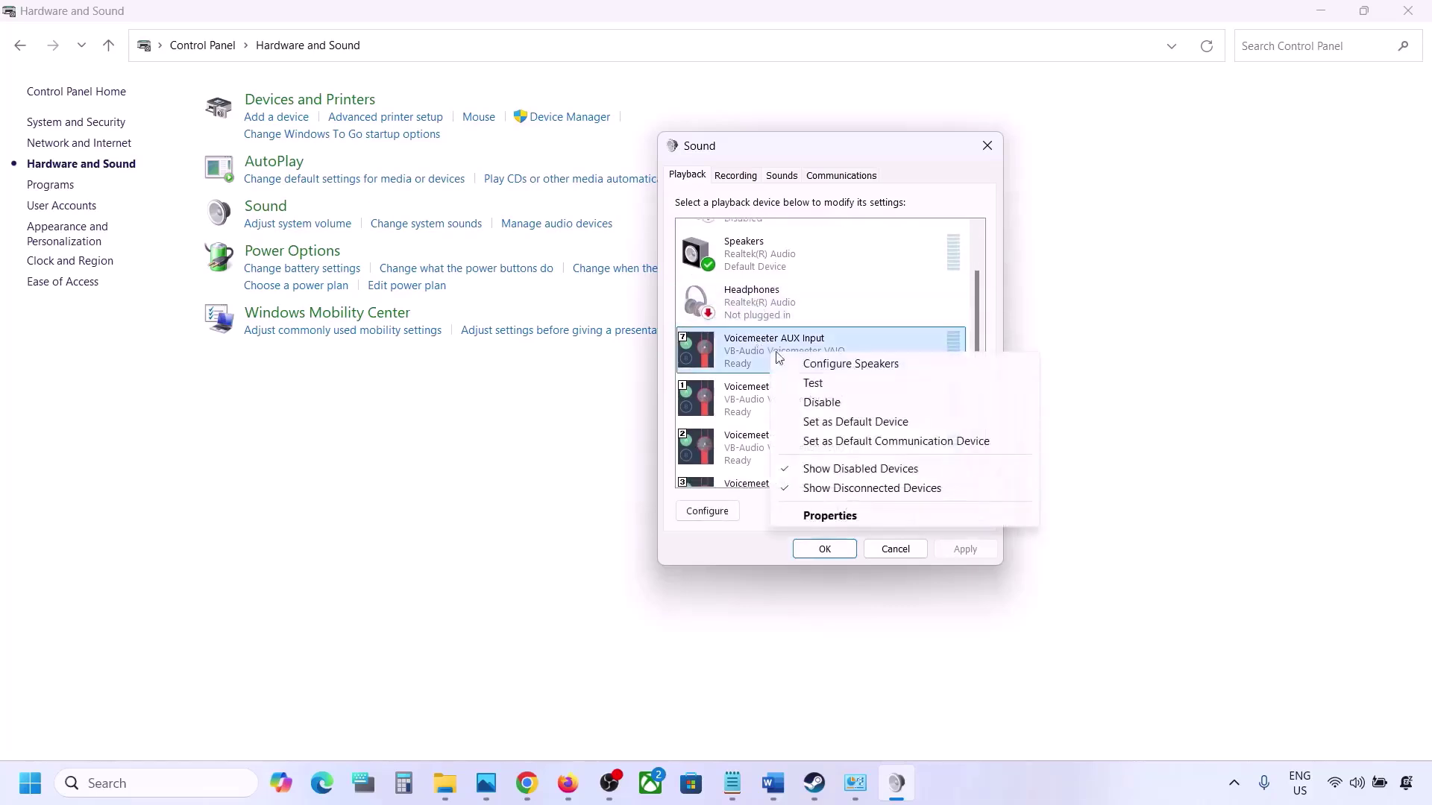
click(820, 402)
right_click(792, 410)
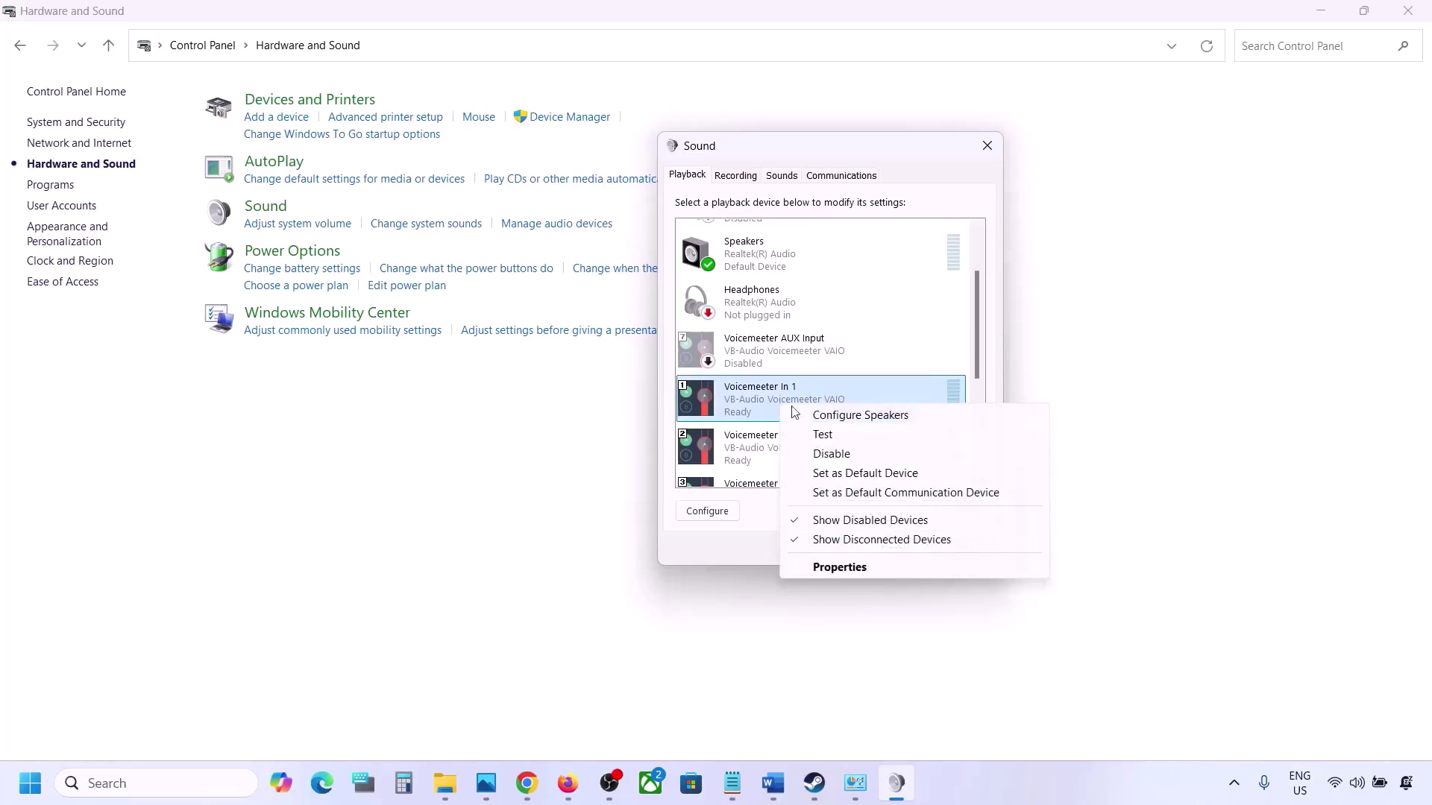
click(840, 456)
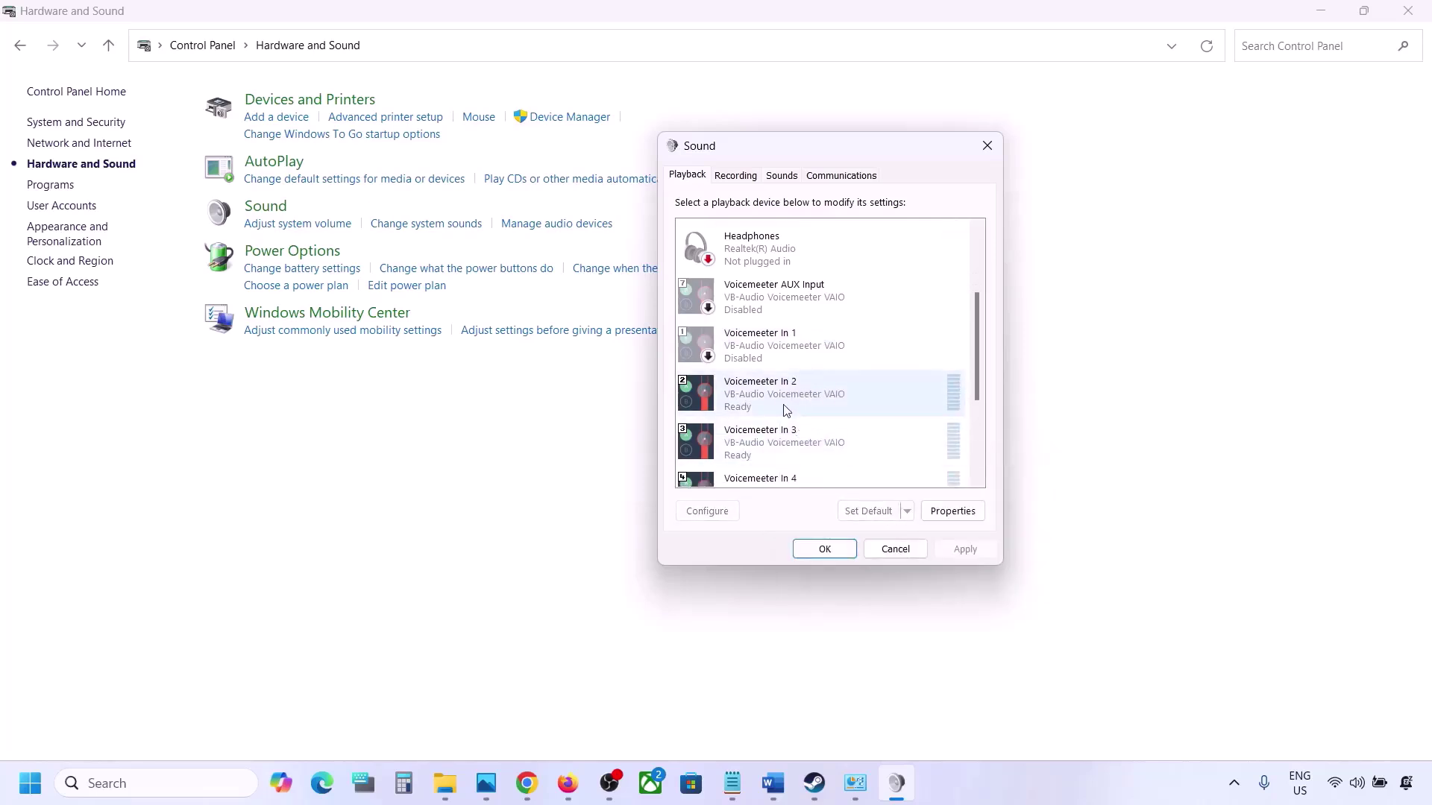
- Disable the Voicemeeter In 2 and Voicemeeter In 3 playback devices
right_click(785, 408)
click(835, 455)
right_click(768, 449)
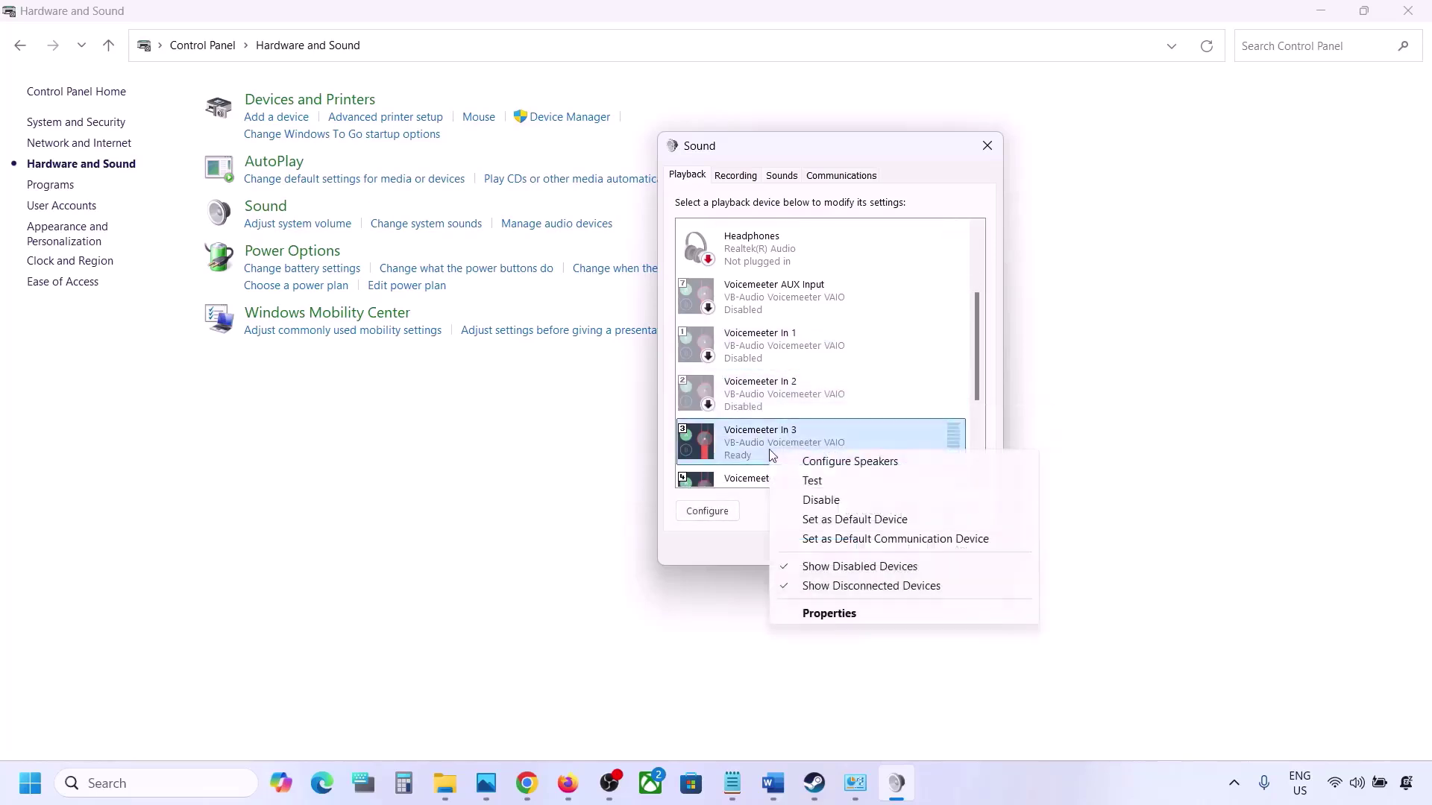
click(821, 500)
- Disable the Voicemeeter Input and Voicemeeter In 5 playback devices
scroll(798, 439, down, 3)
click(762, 415)
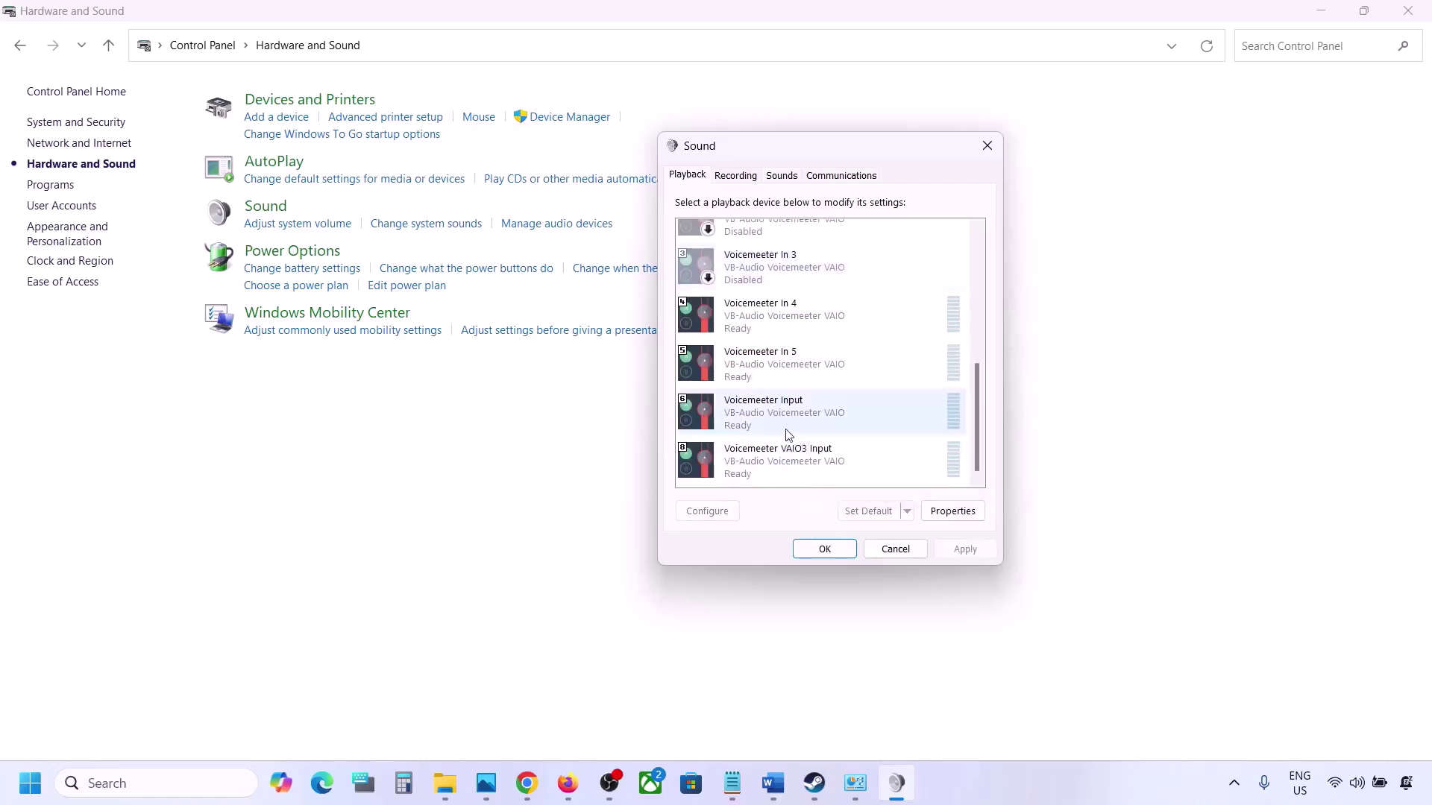
right_click(763, 419)
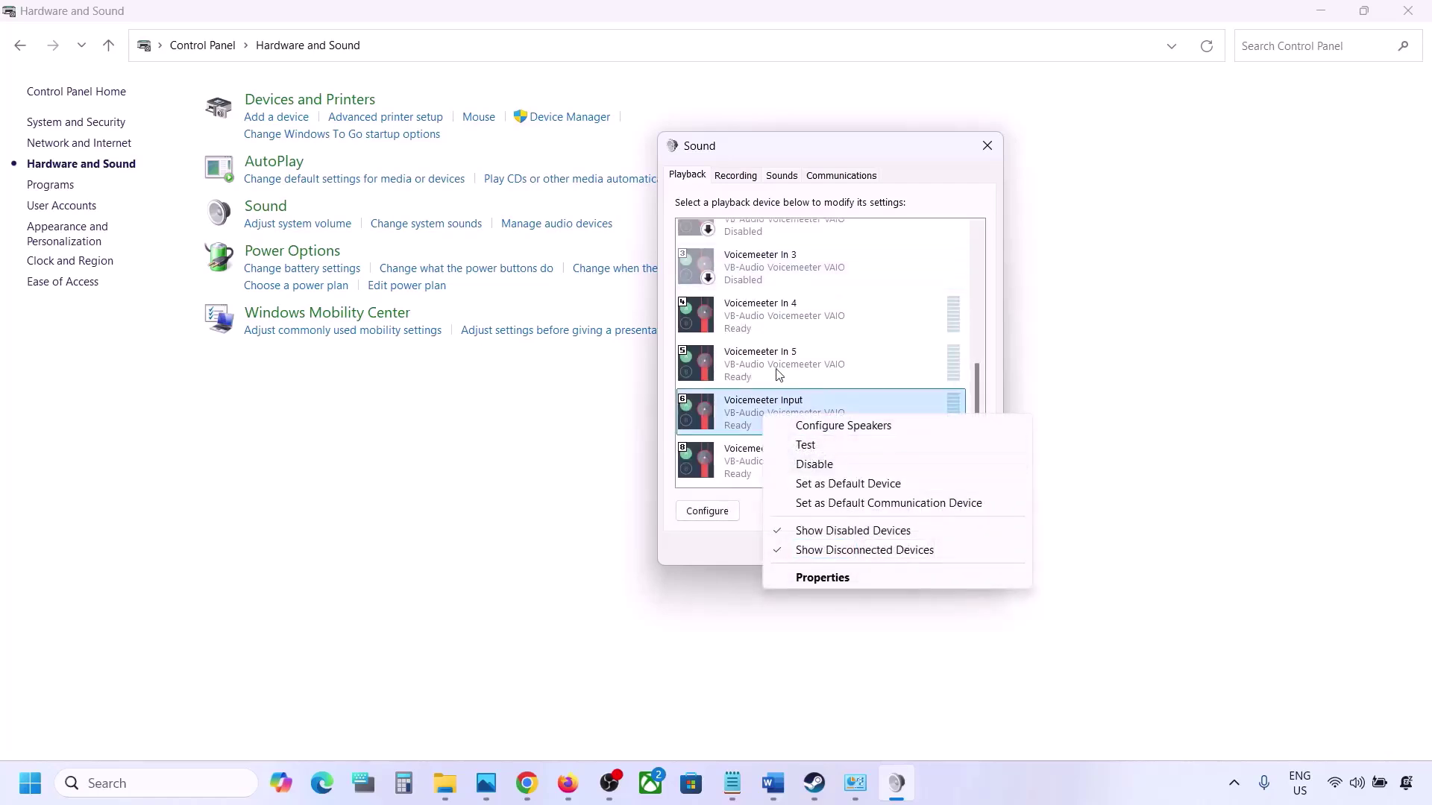
click(820, 463)
click(820, 470)
click(753, 374)
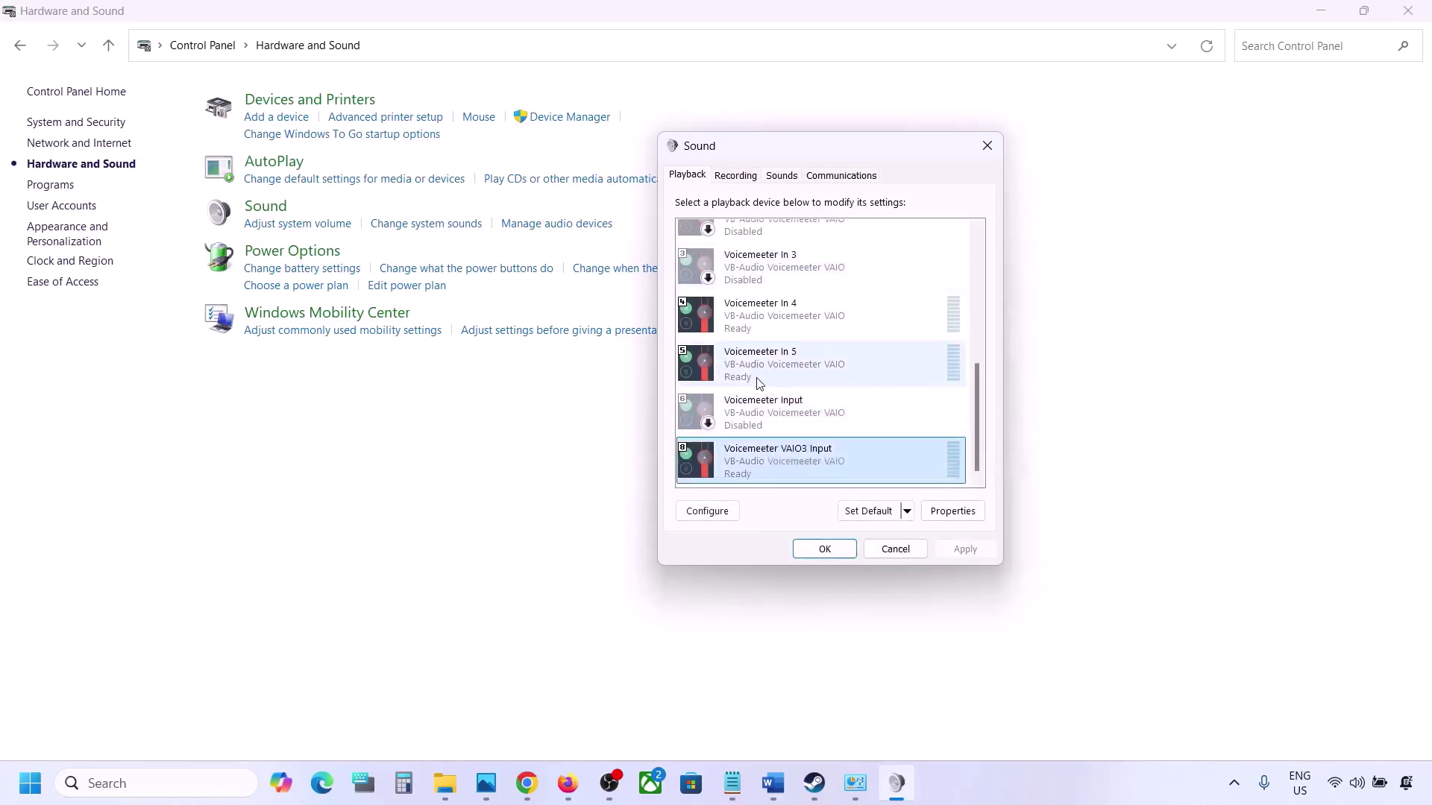
right_click(750, 370)
click(802, 425)
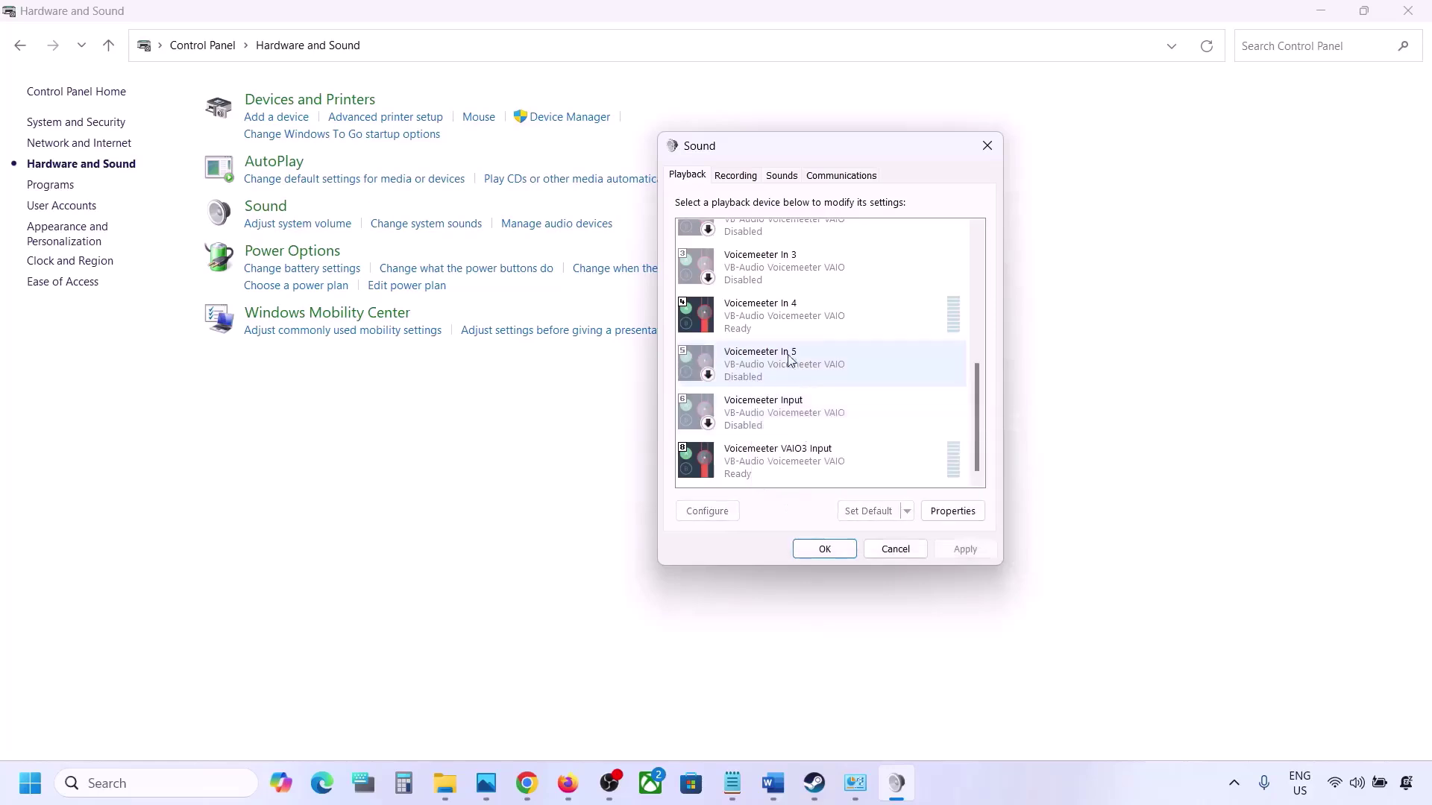
- Disable the Voicemeeter In 4 and Voicemeeter VAIO3 Input playback devices
click(786, 314)
right_click(761, 319)
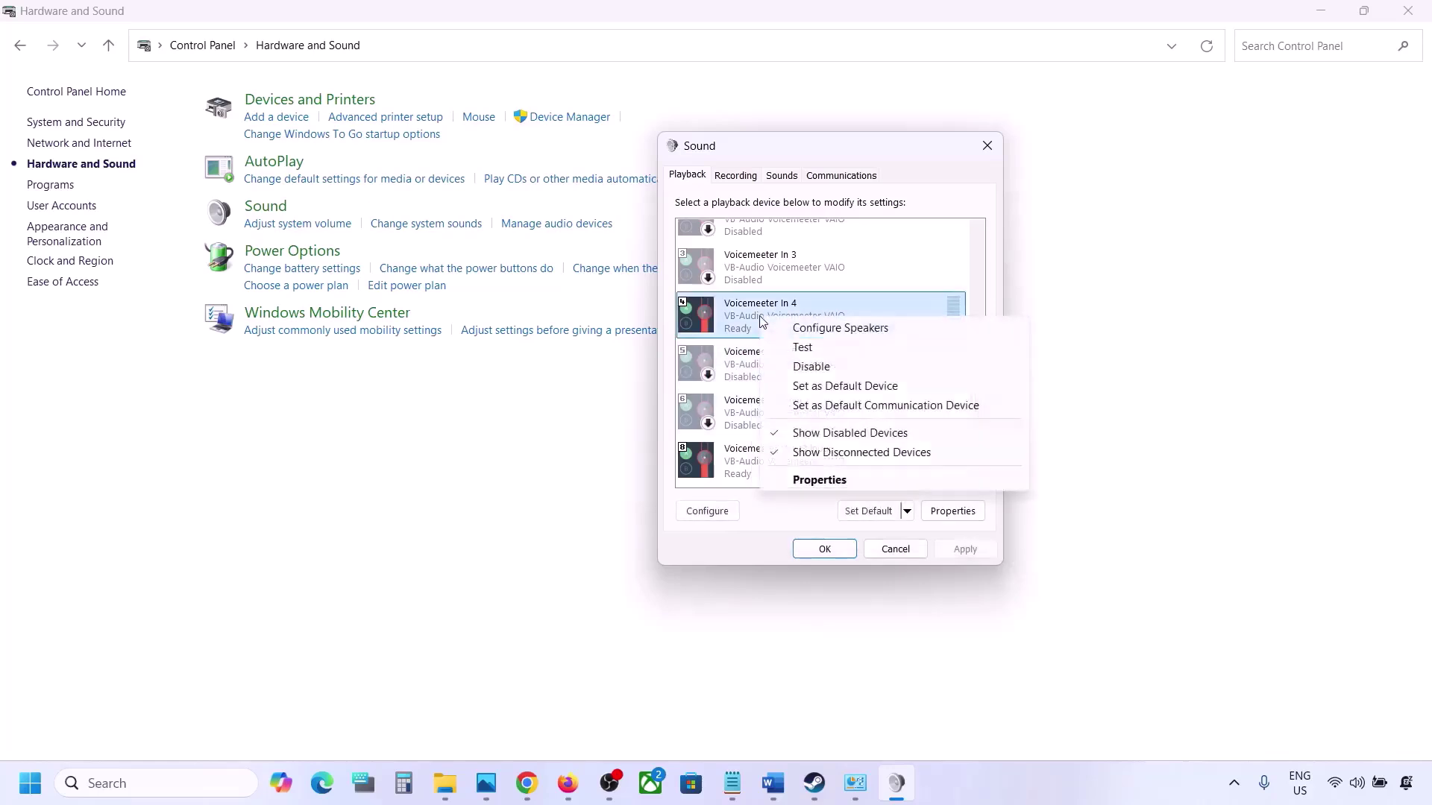
click(809, 366)
right_click(808, 477)
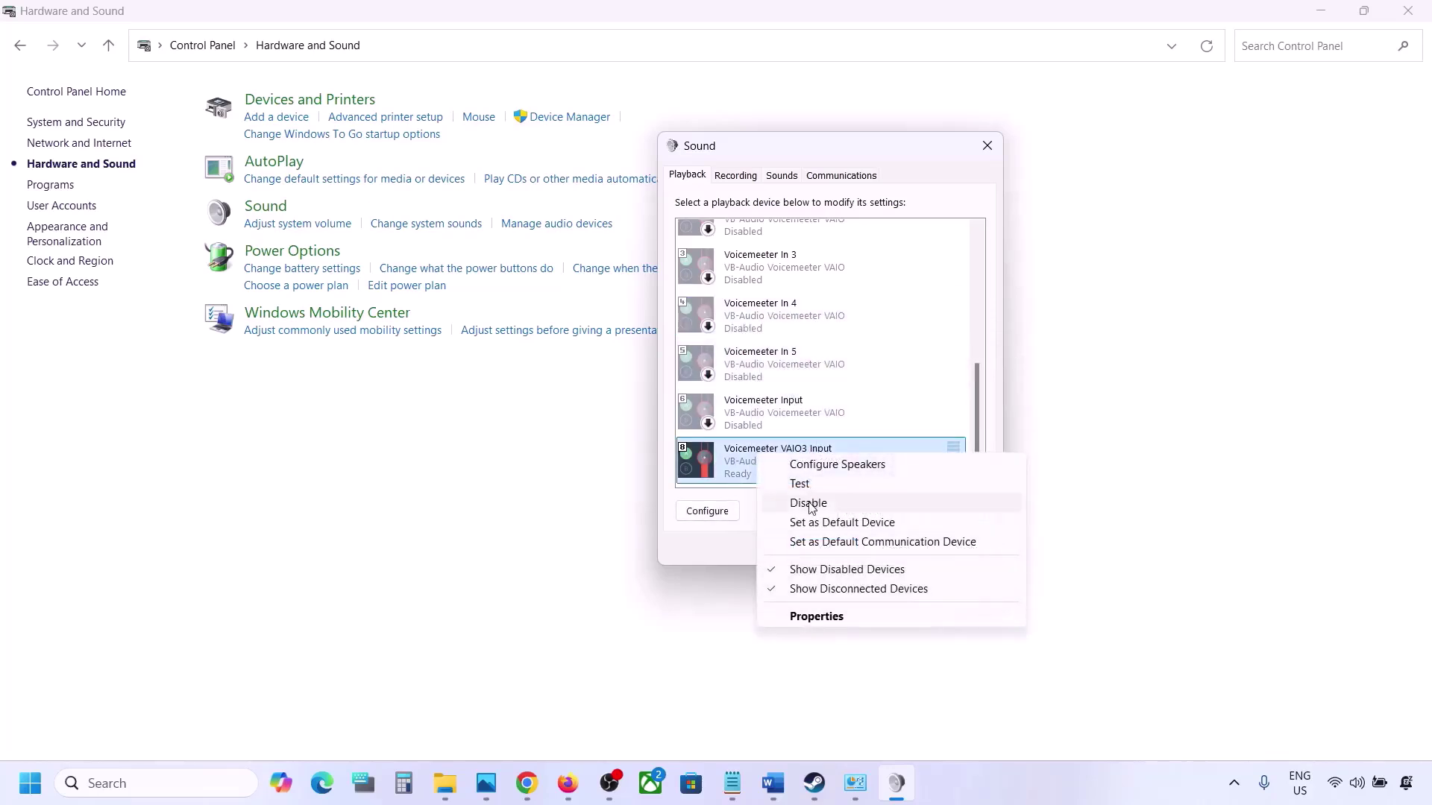
click(808, 503)
scroll(767, 319, up, 5)
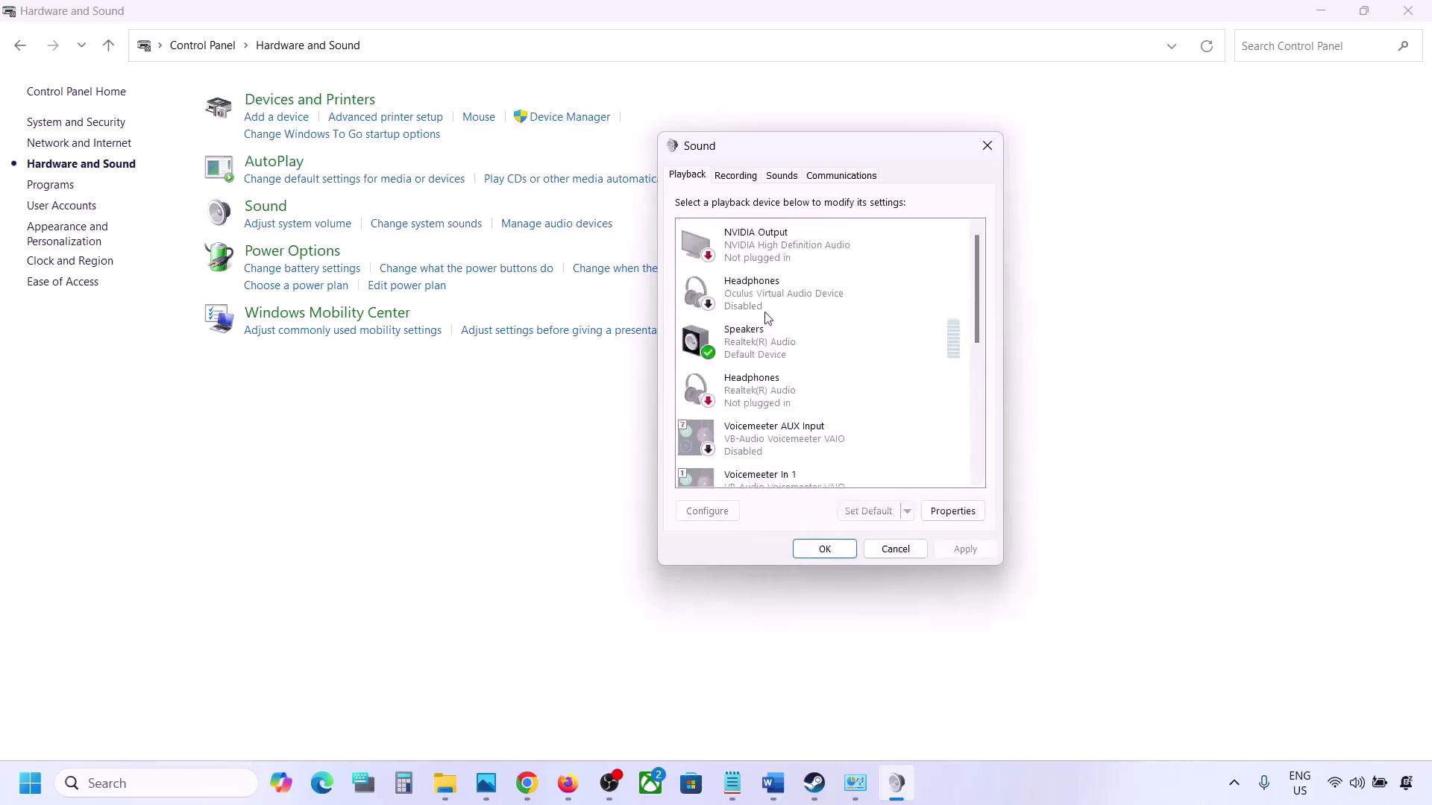
- Select the Realtek(R) Audio Speakers and check the options available for that playback device
click(790, 343)
right_click(790, 343)
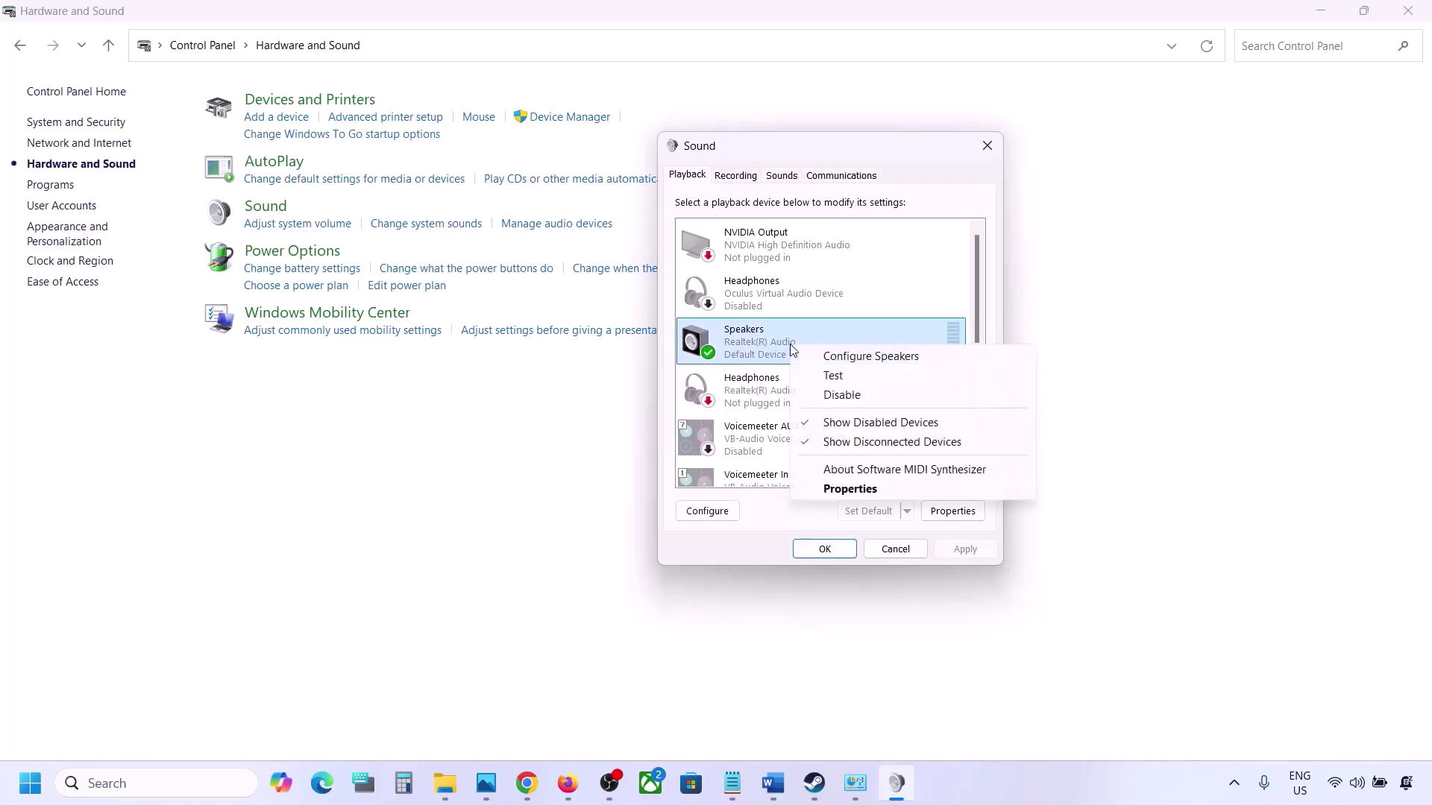
click(754, 358)
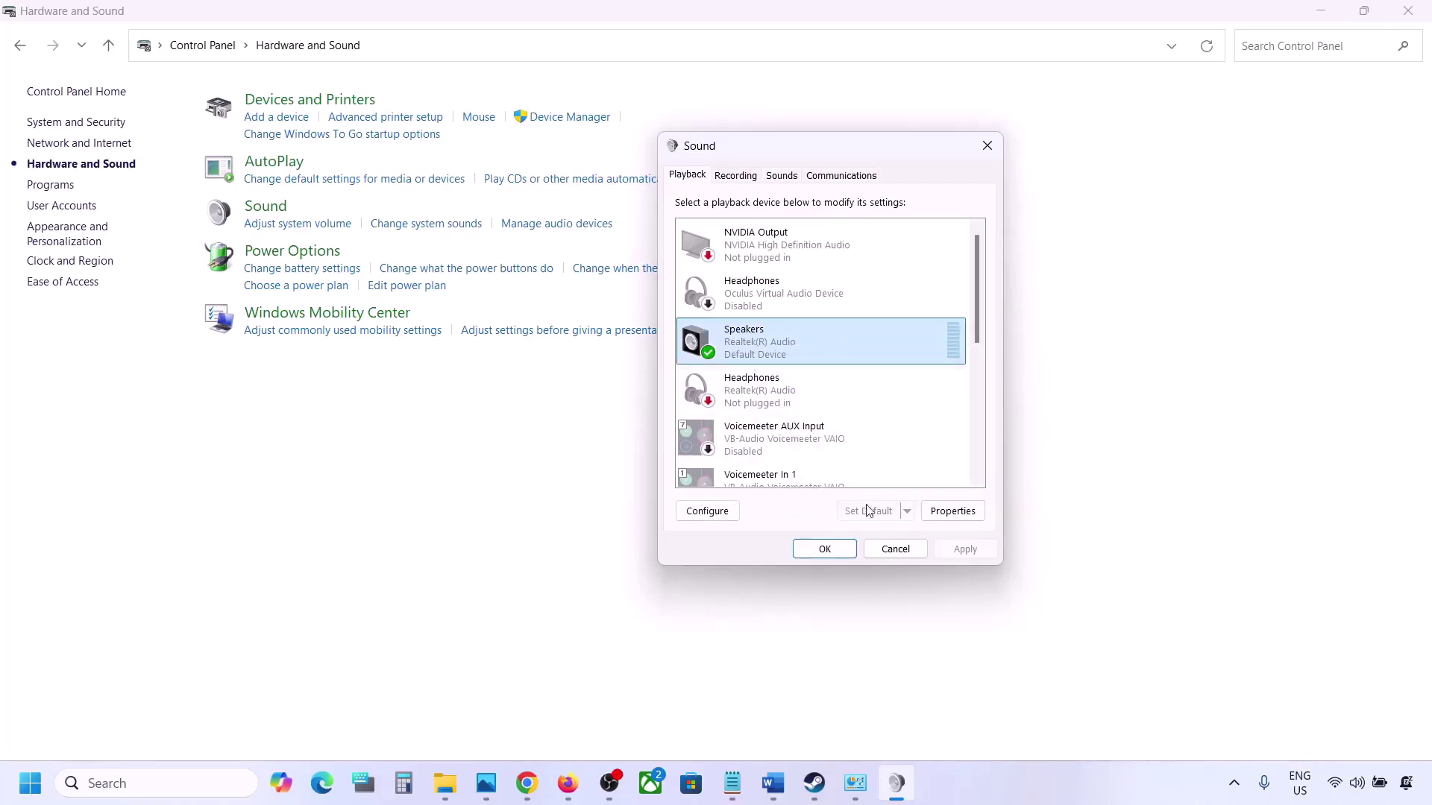
- Look through the recording devices for Oculus and Voicemeeter entries, comparing them with the playback devices
click(738, 176)
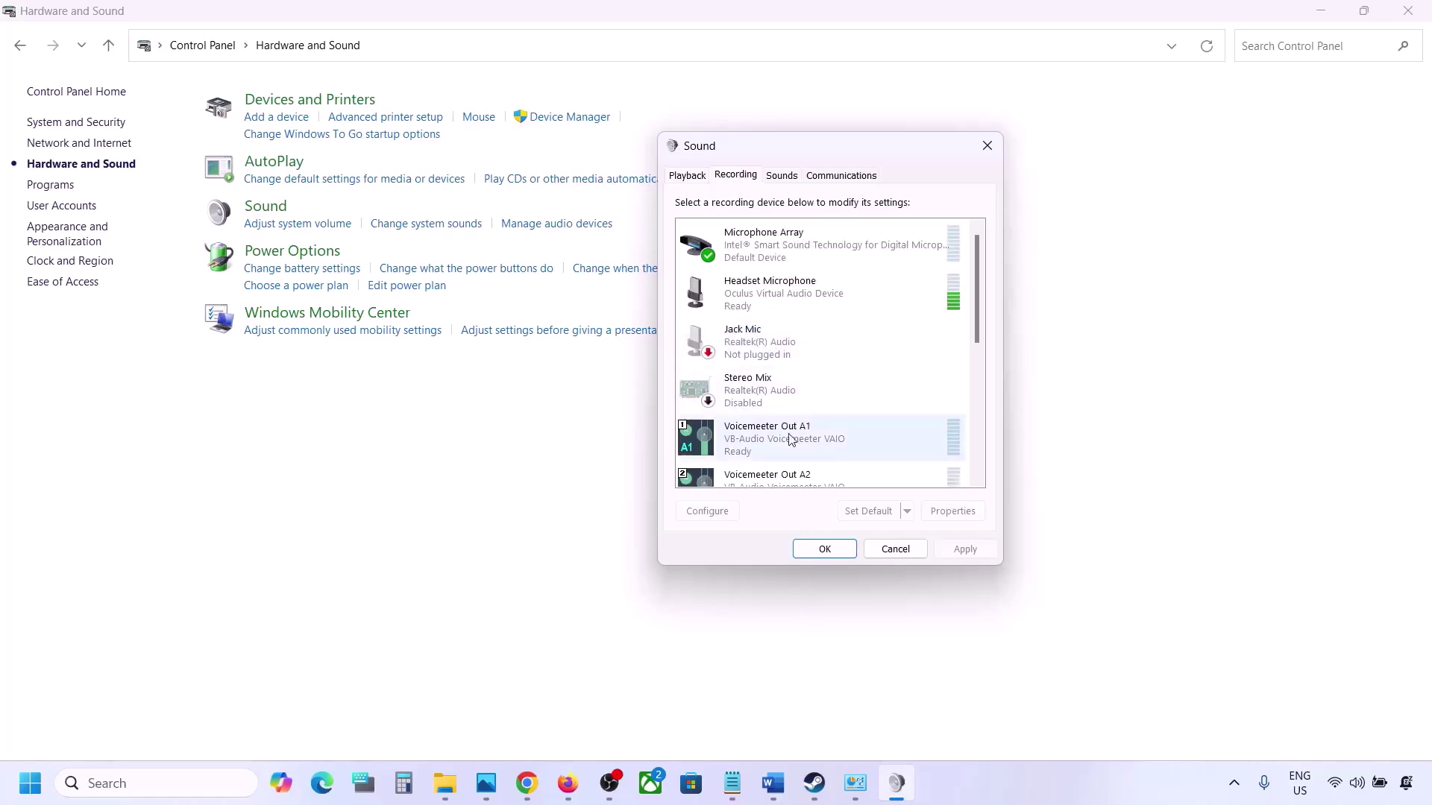
scroll(793, 388, down, 4)
scroll(792, 382, up, 4)
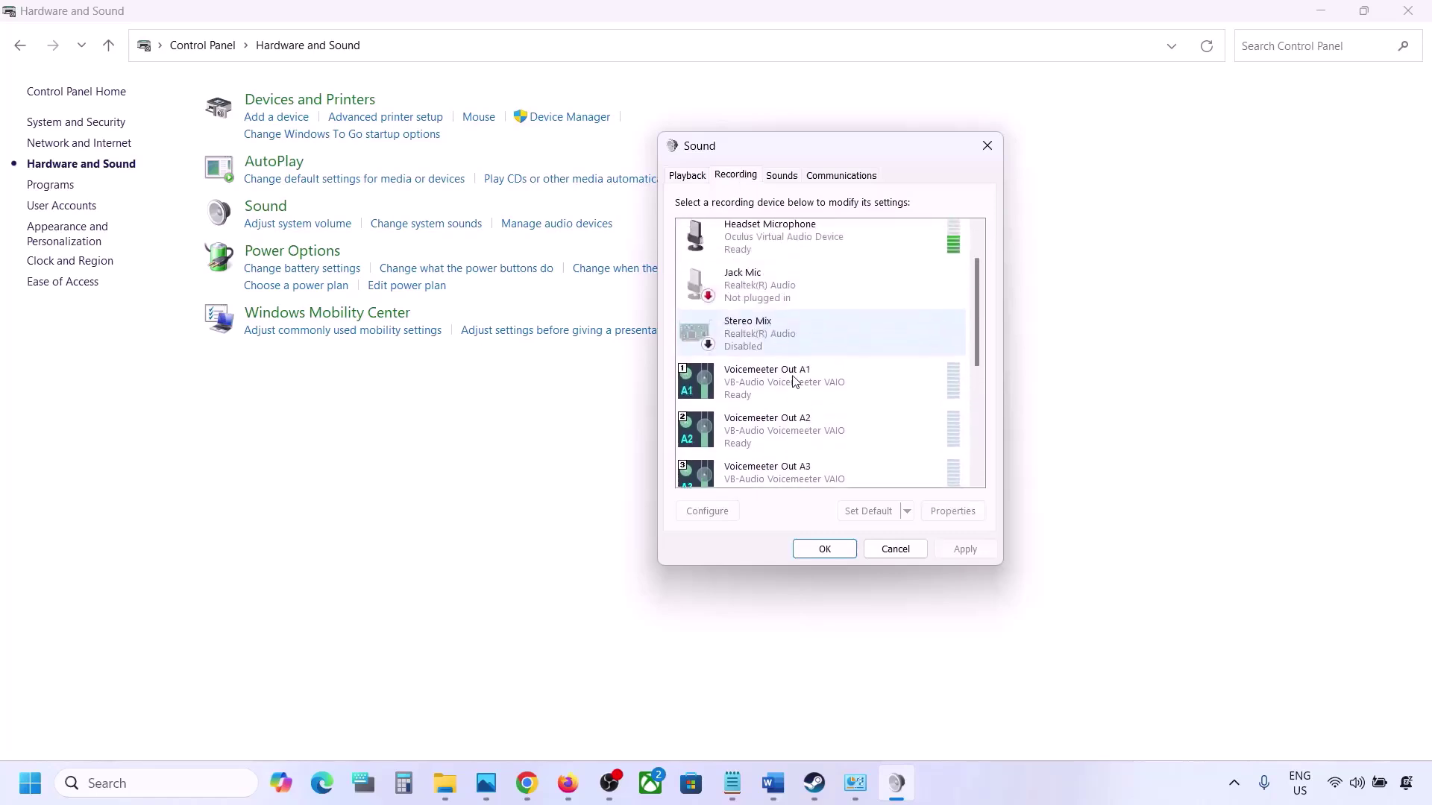
click(674, 177)
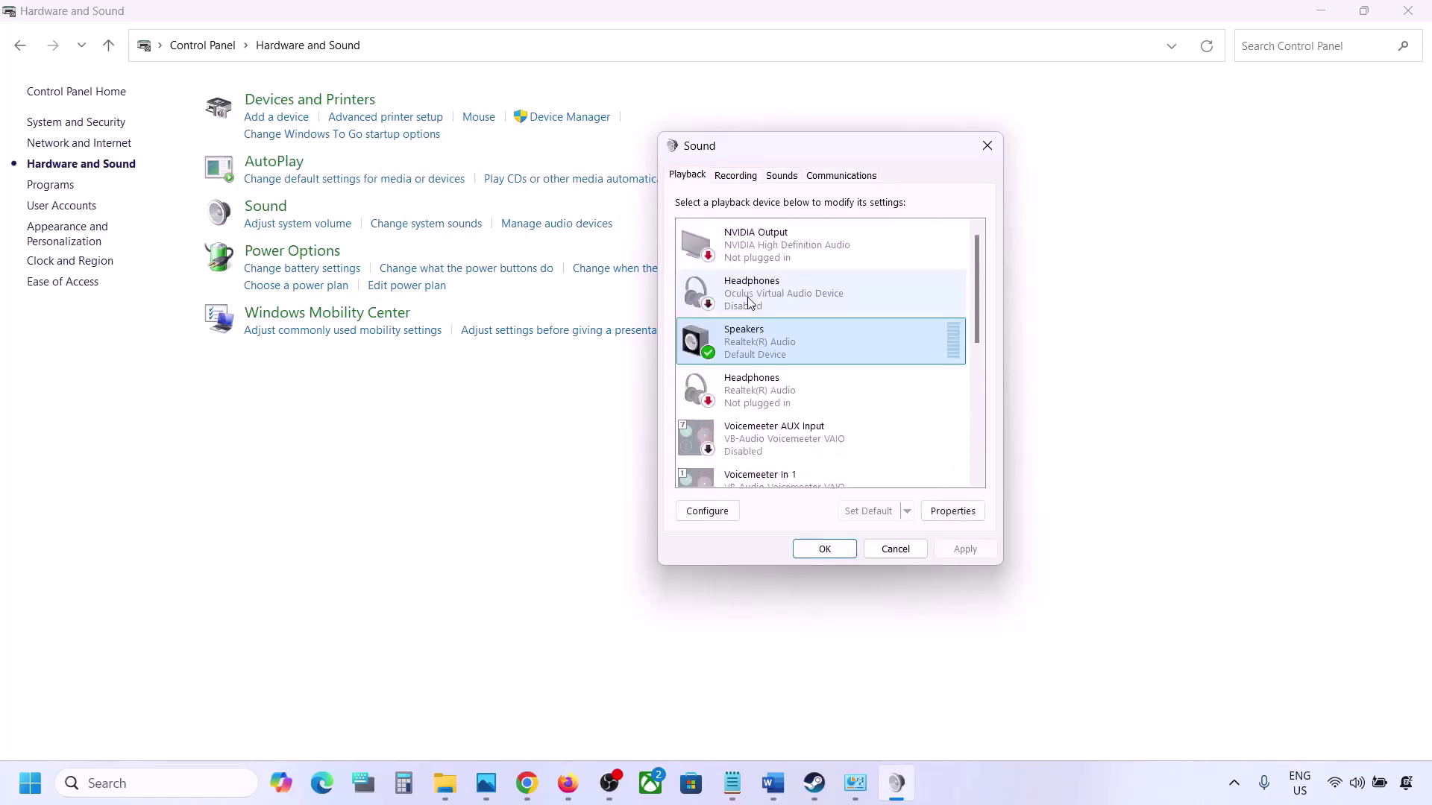
click(736, 177)
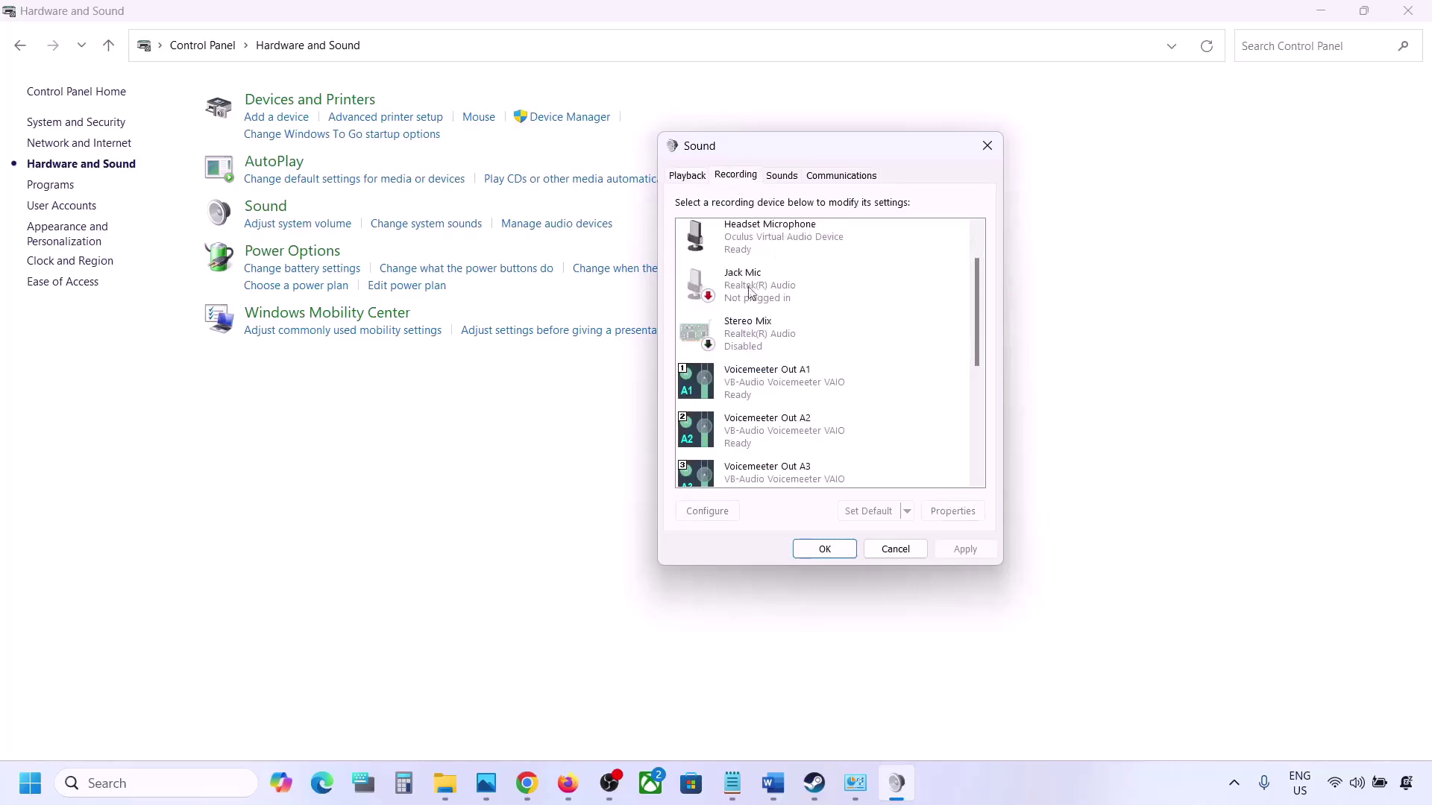
scroll(800, 363, up, 1)
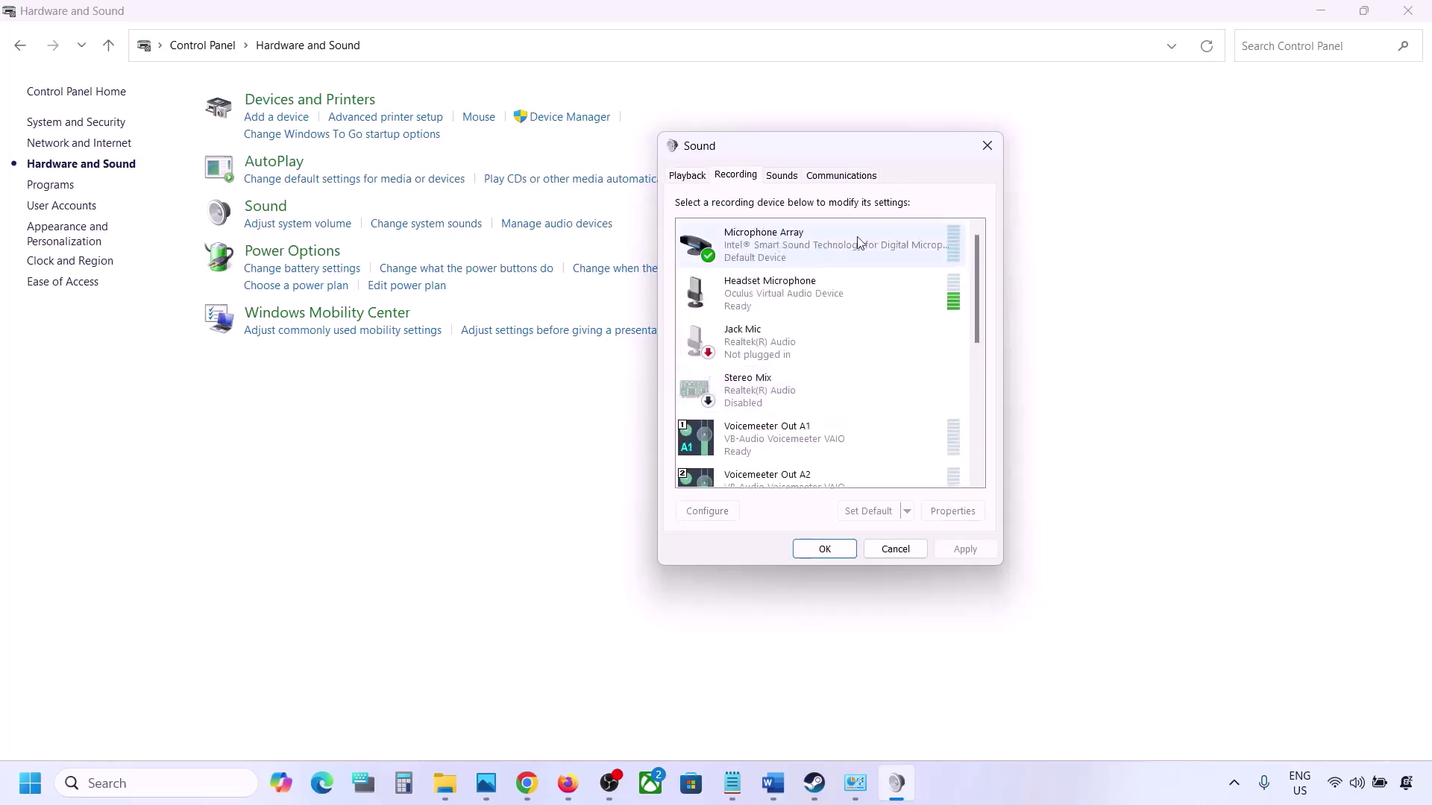
click(687, 179)
- Disable the Oculus Virtual Audio Device headset microphone among the recording devices and close the Sound dialog
click(736, 177)
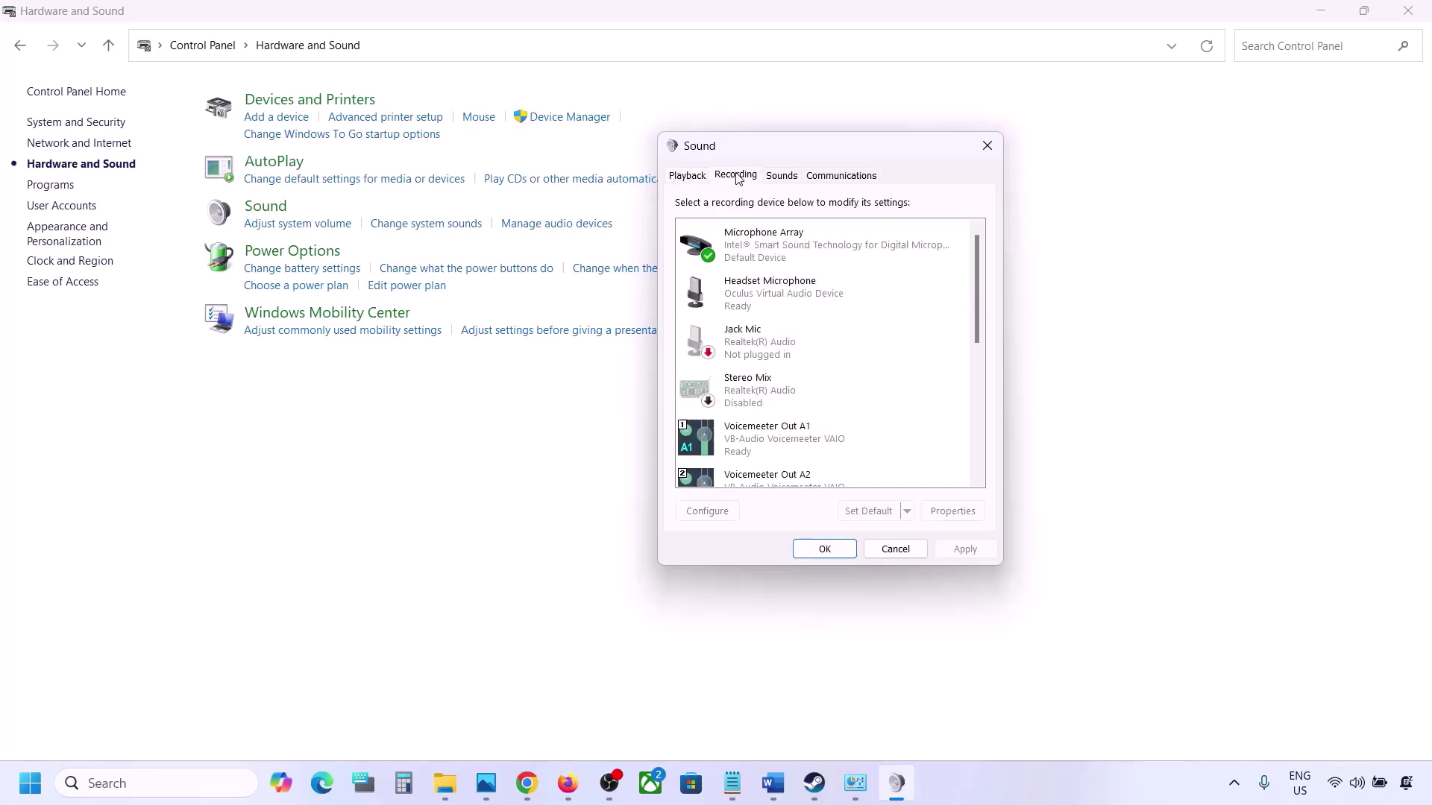
click(755, 299)
right_click(755, 299)
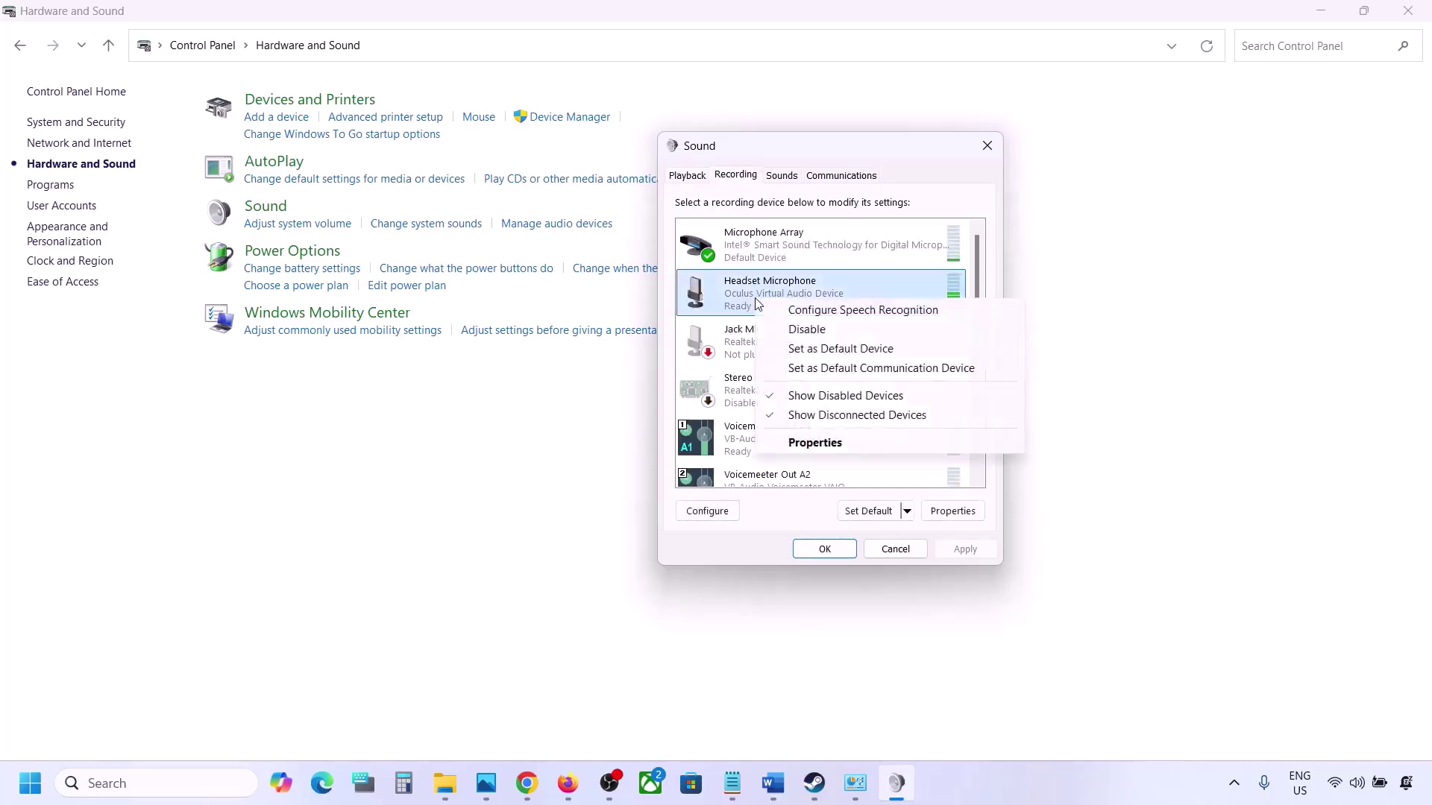
click(810, 332)
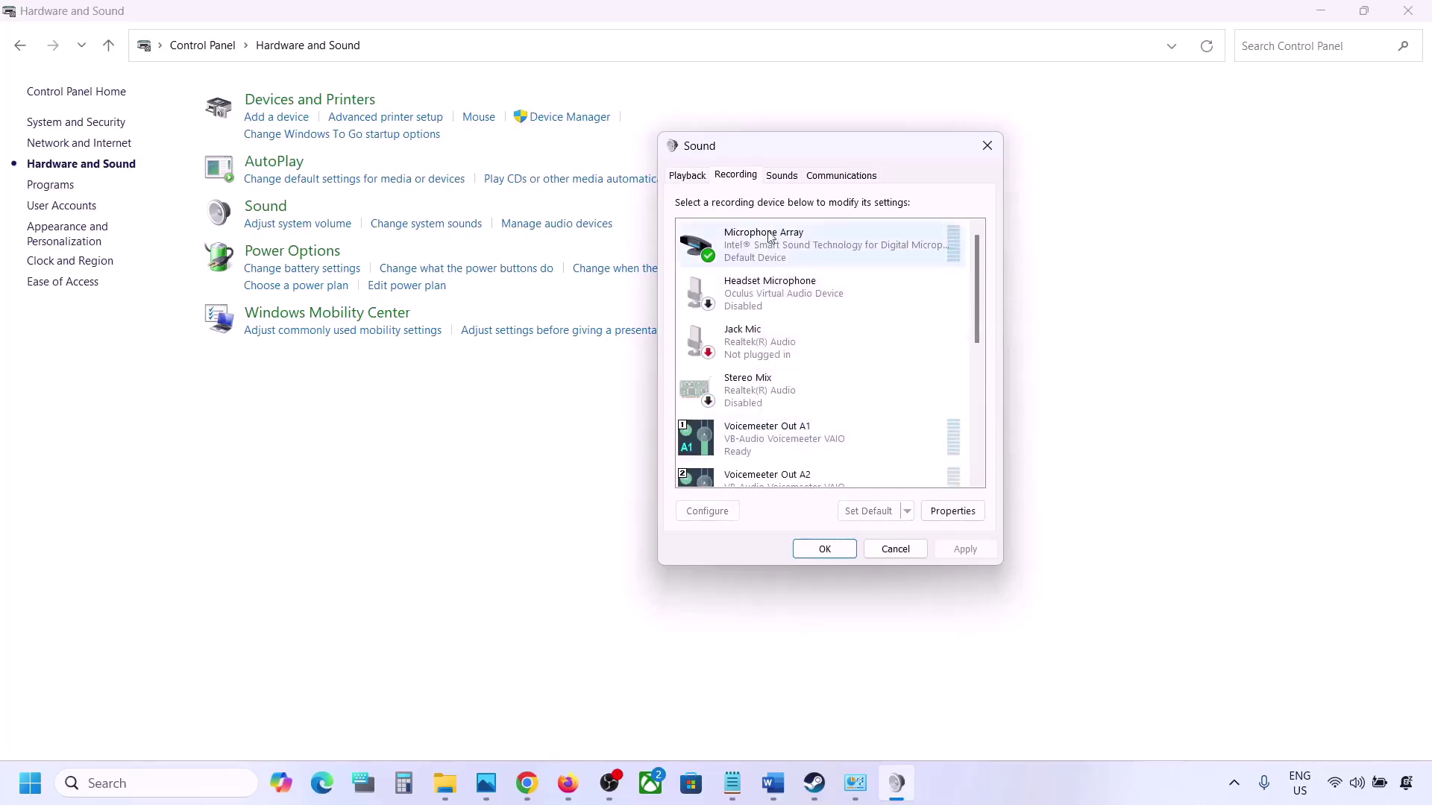
click(679, 179)
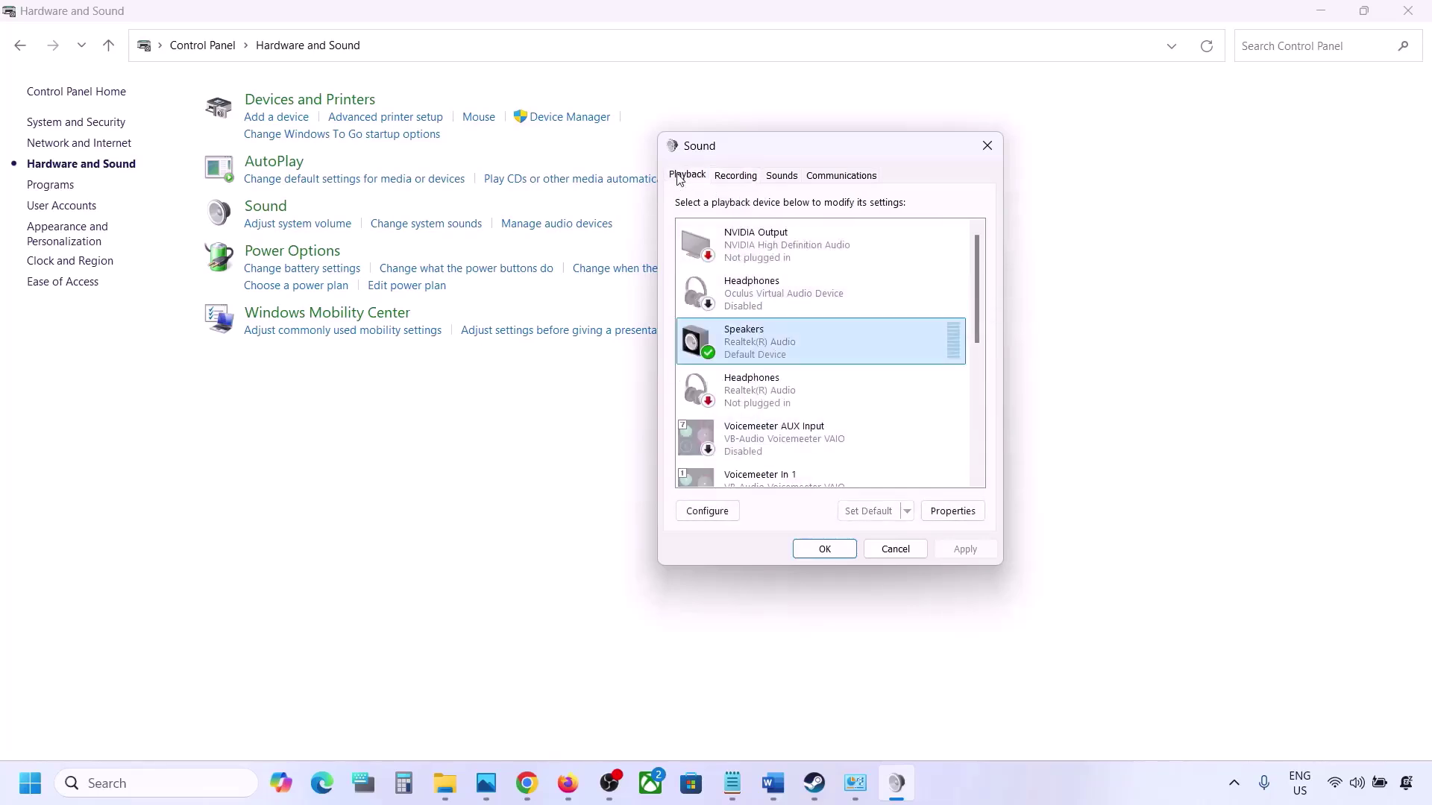
click(987, 146)
- Open Device Manager, expand the Sound, video and game controllers category and select Realtek(R) Audio
right_click(30, 799)
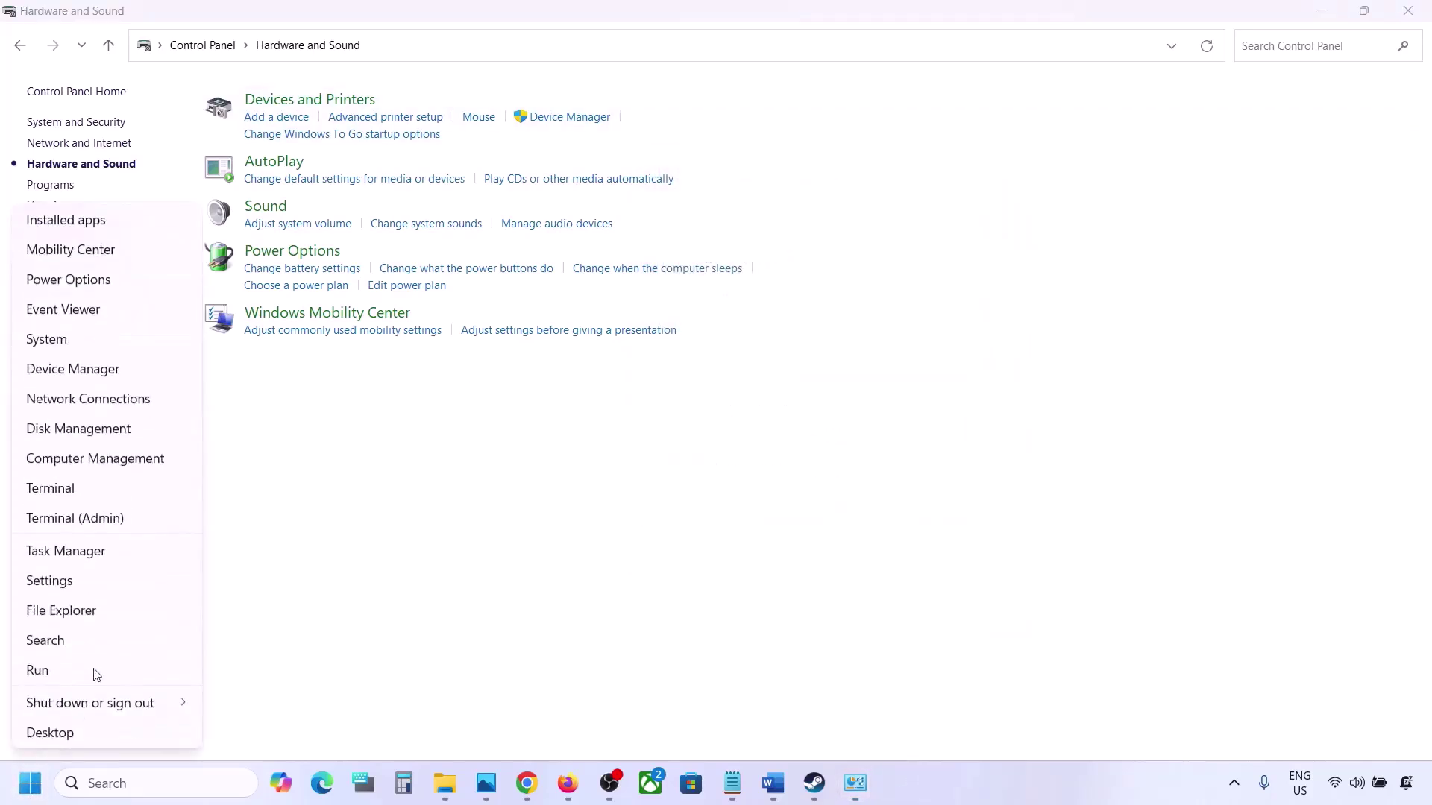
click(73, 369)
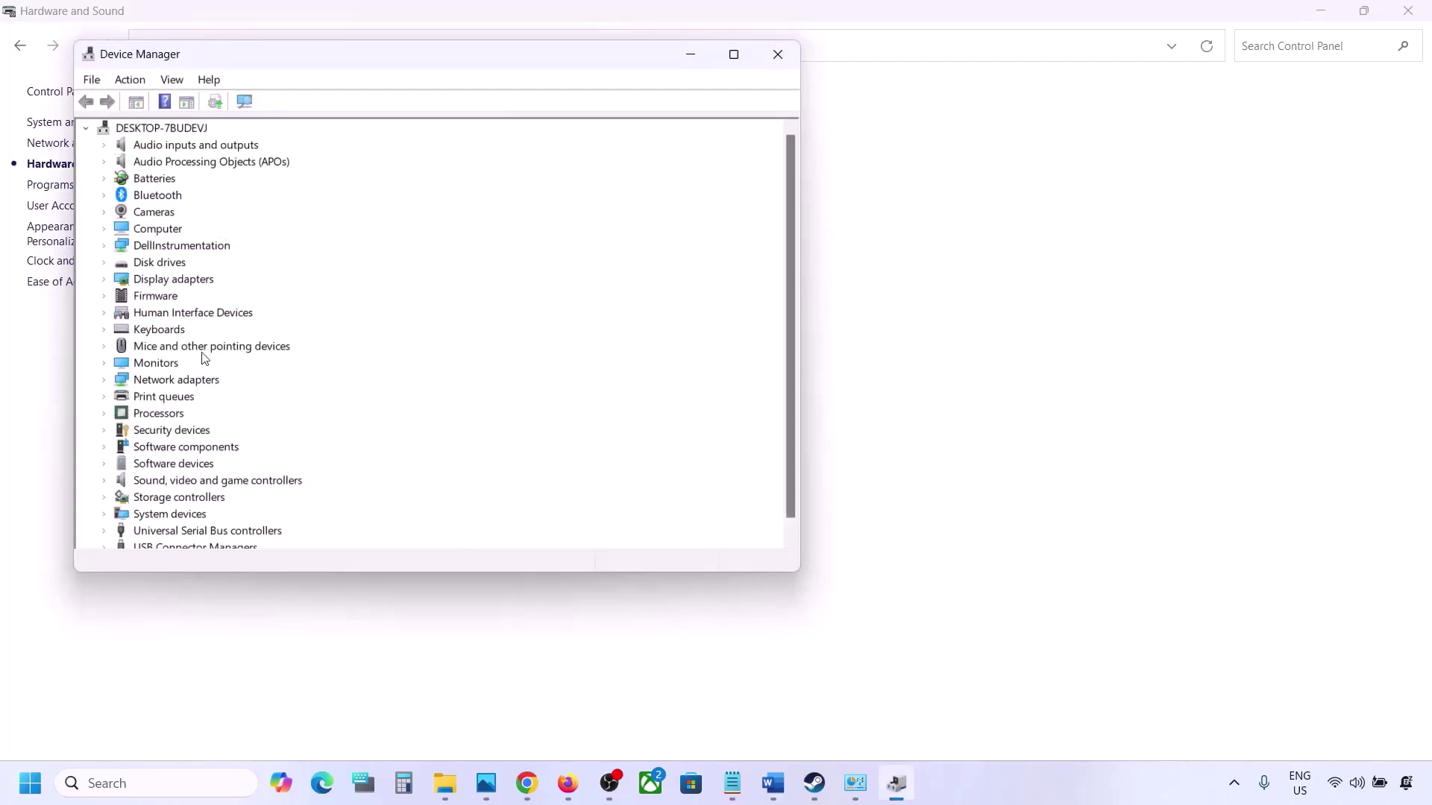
scroll(204, 359, down, 1)
click(104, 465)
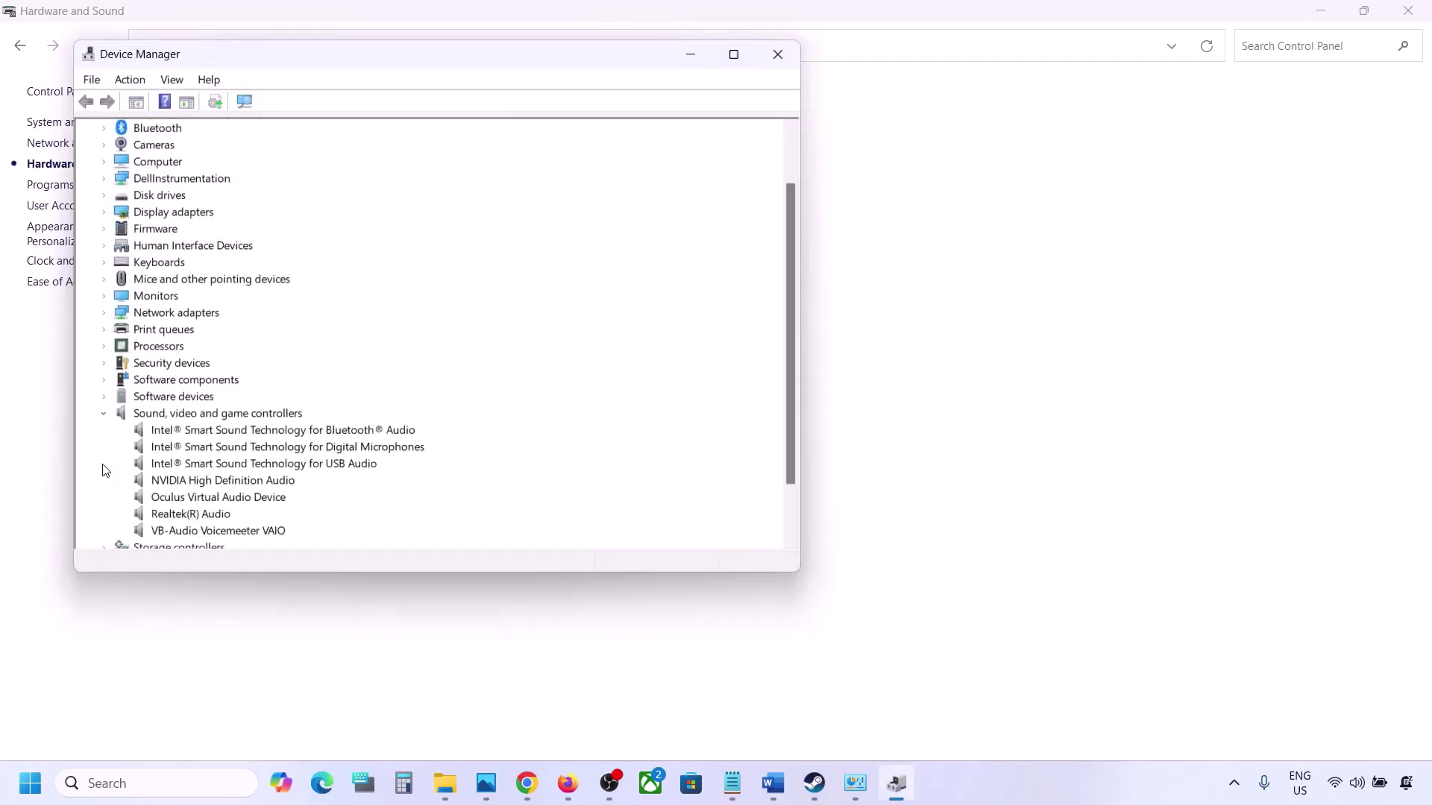
scroll(186, 449, down, 2)
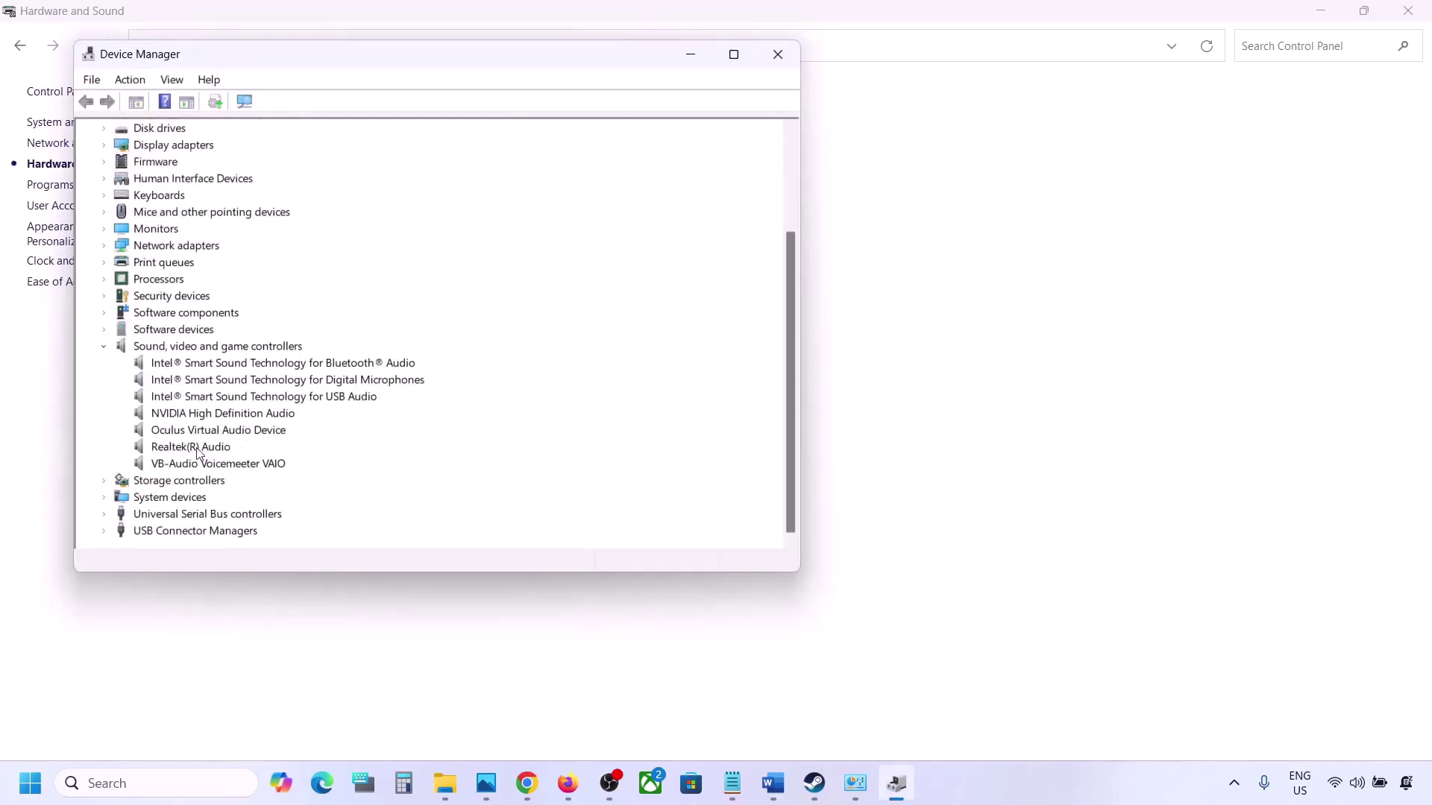
click(198, 449)
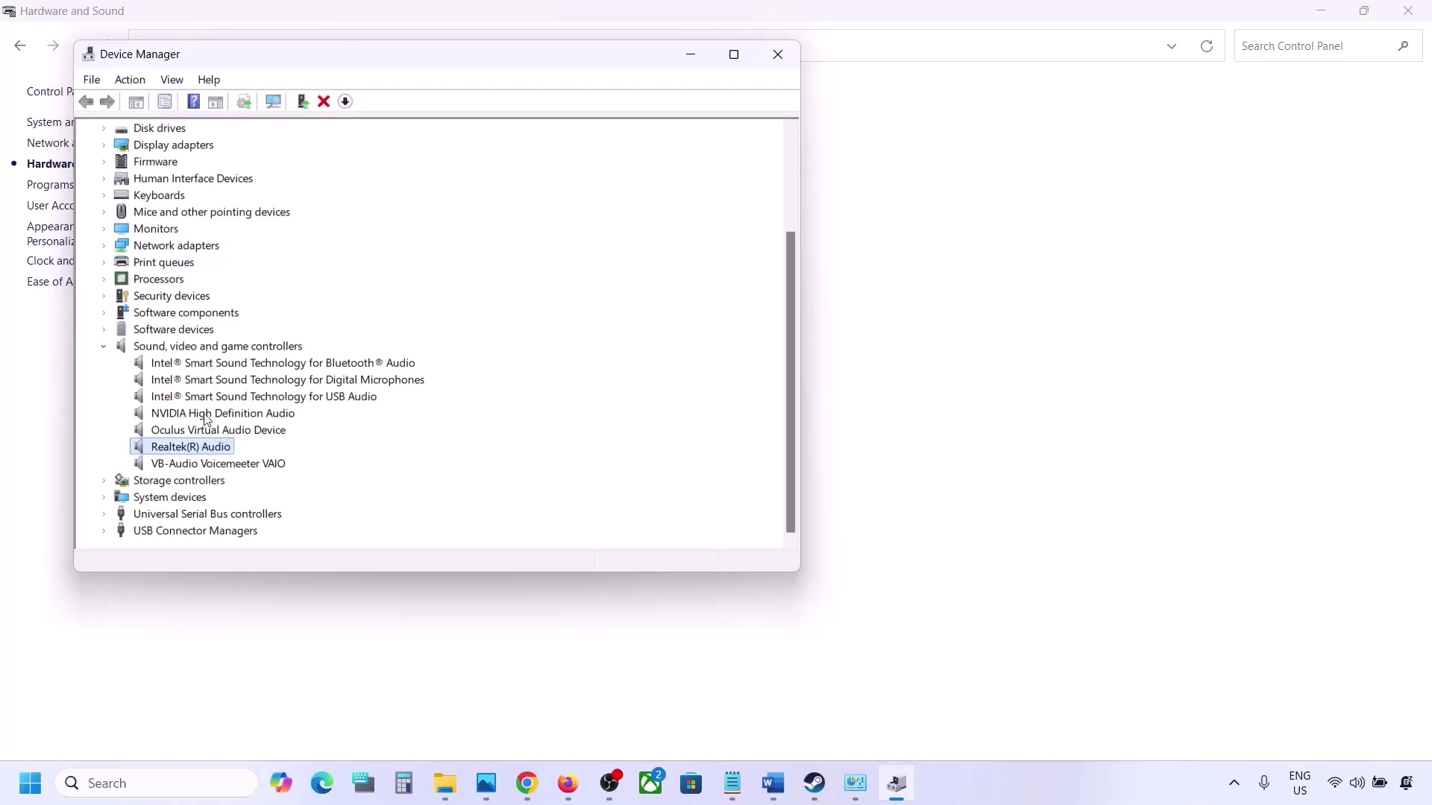
- Disable the VB-Audio Voicemeeter VAIO and Oculus Virtual Audio Device sound controllers, confirming each one
click(195, 465)
right_click(194, 465)
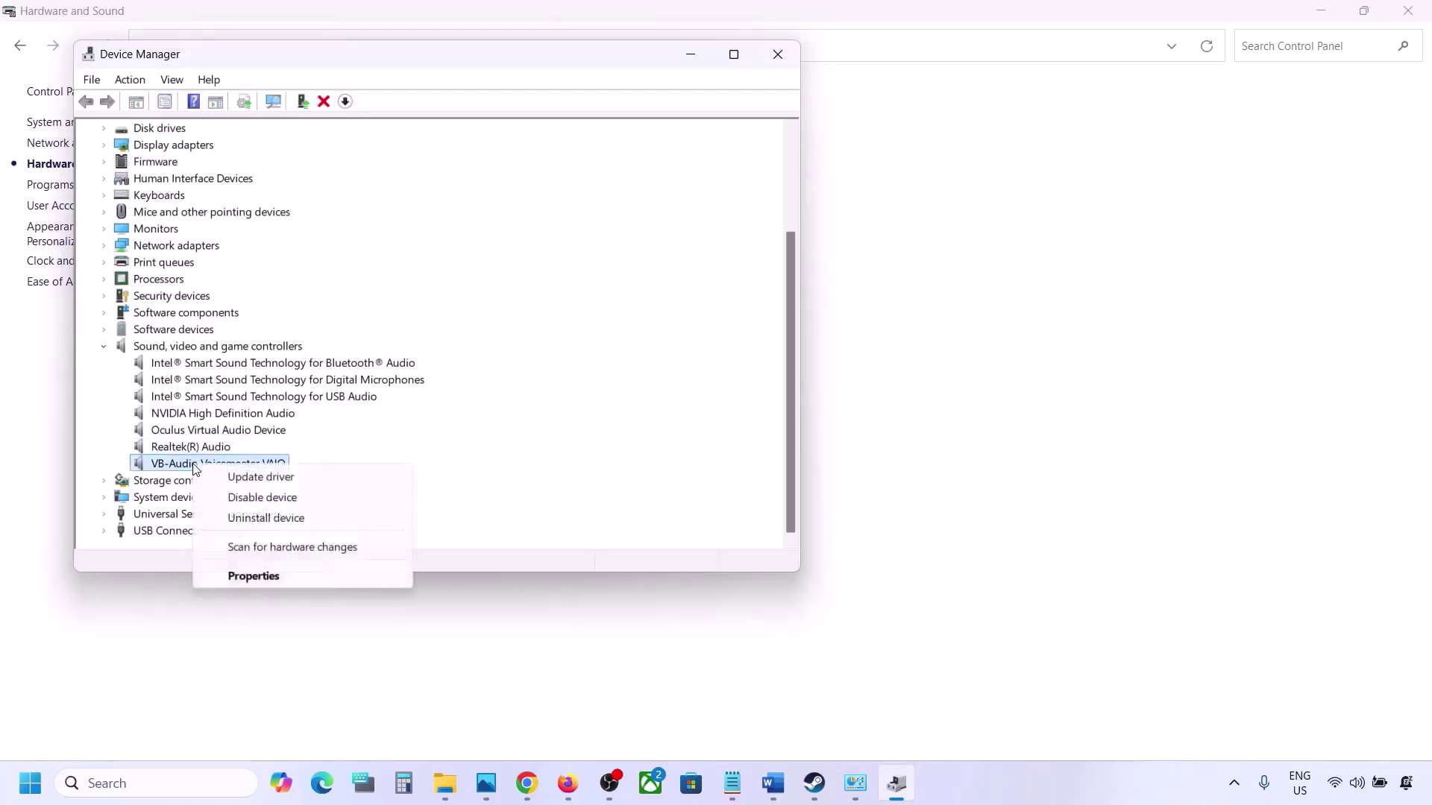
click(240, 497)
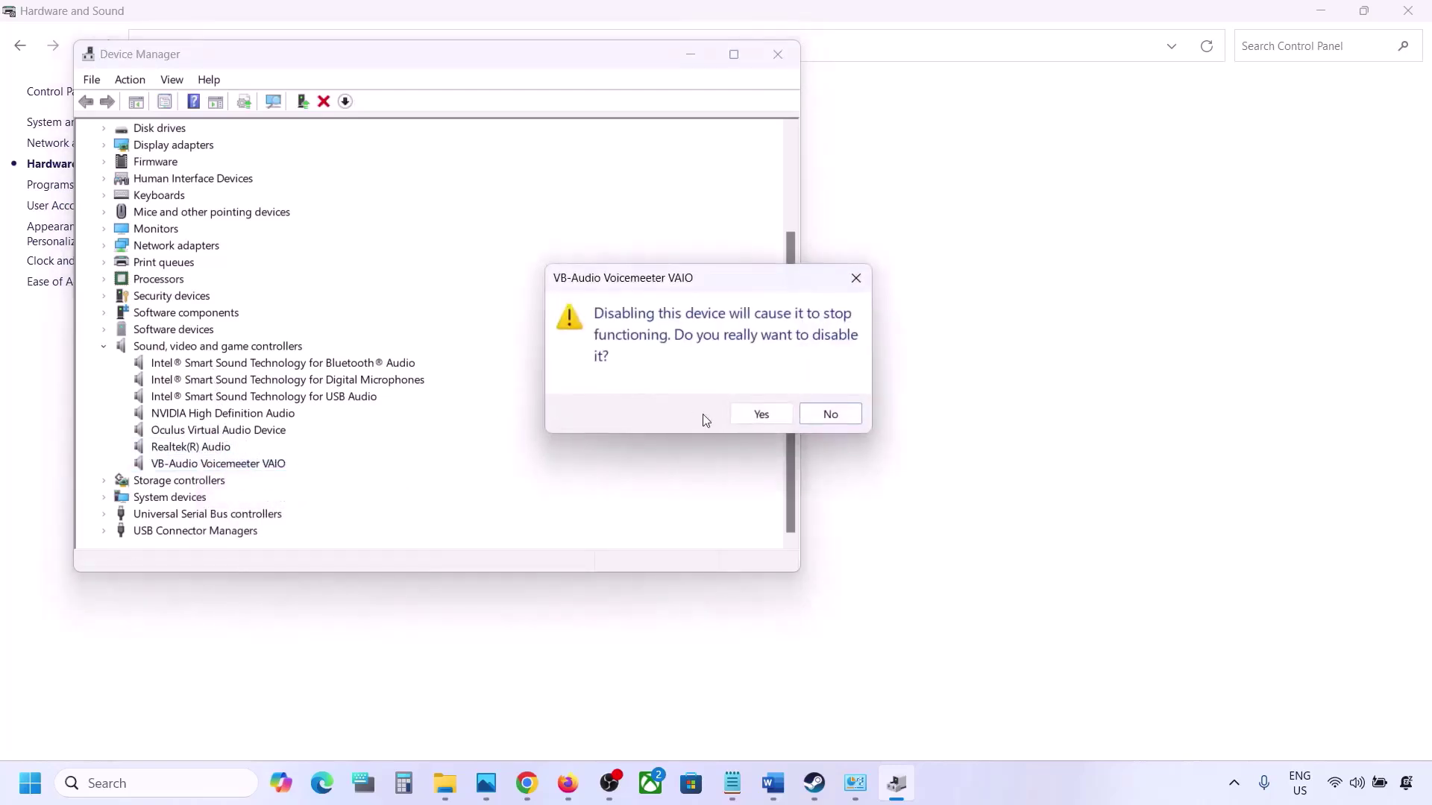
click(754, 414)
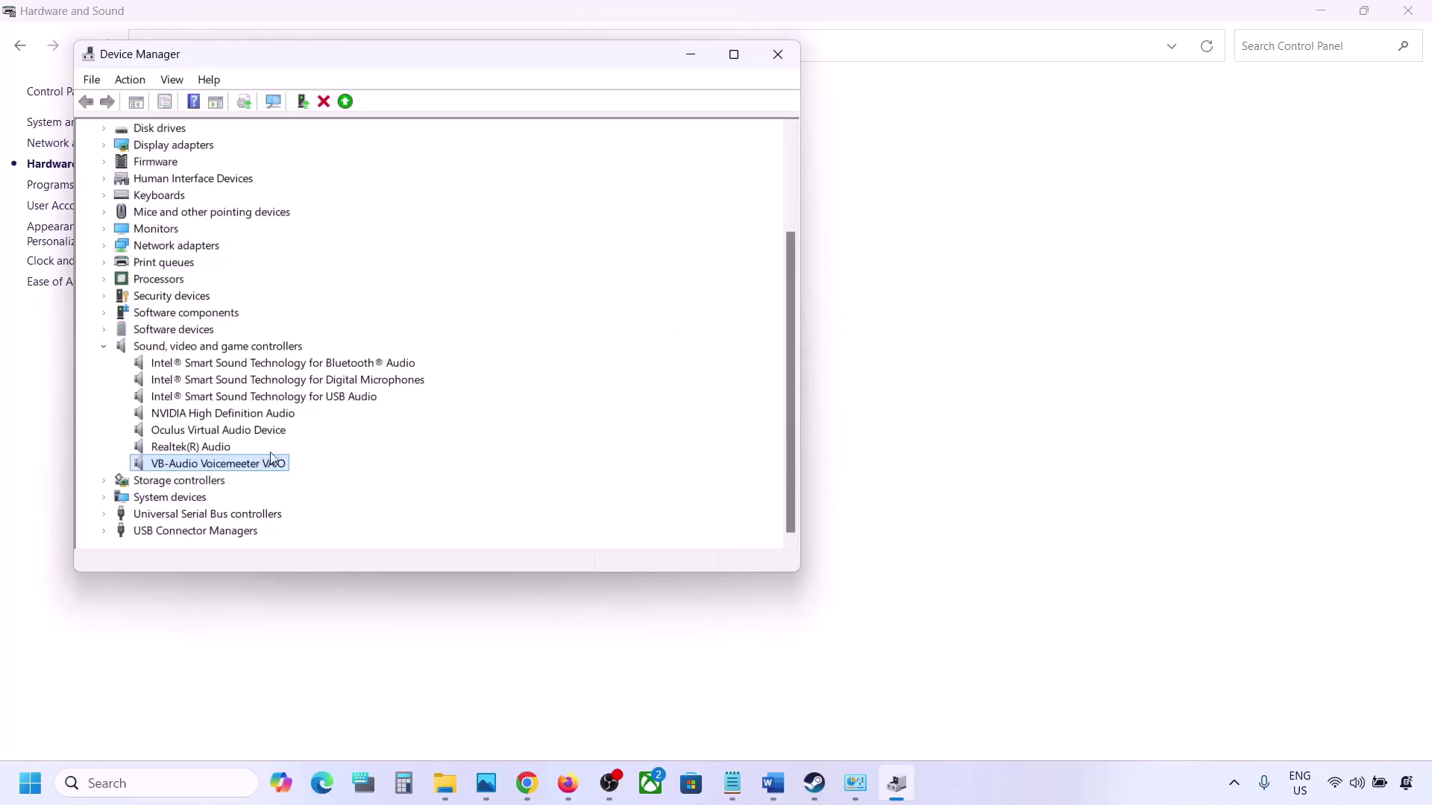
scroll(239, 483, down, 1)
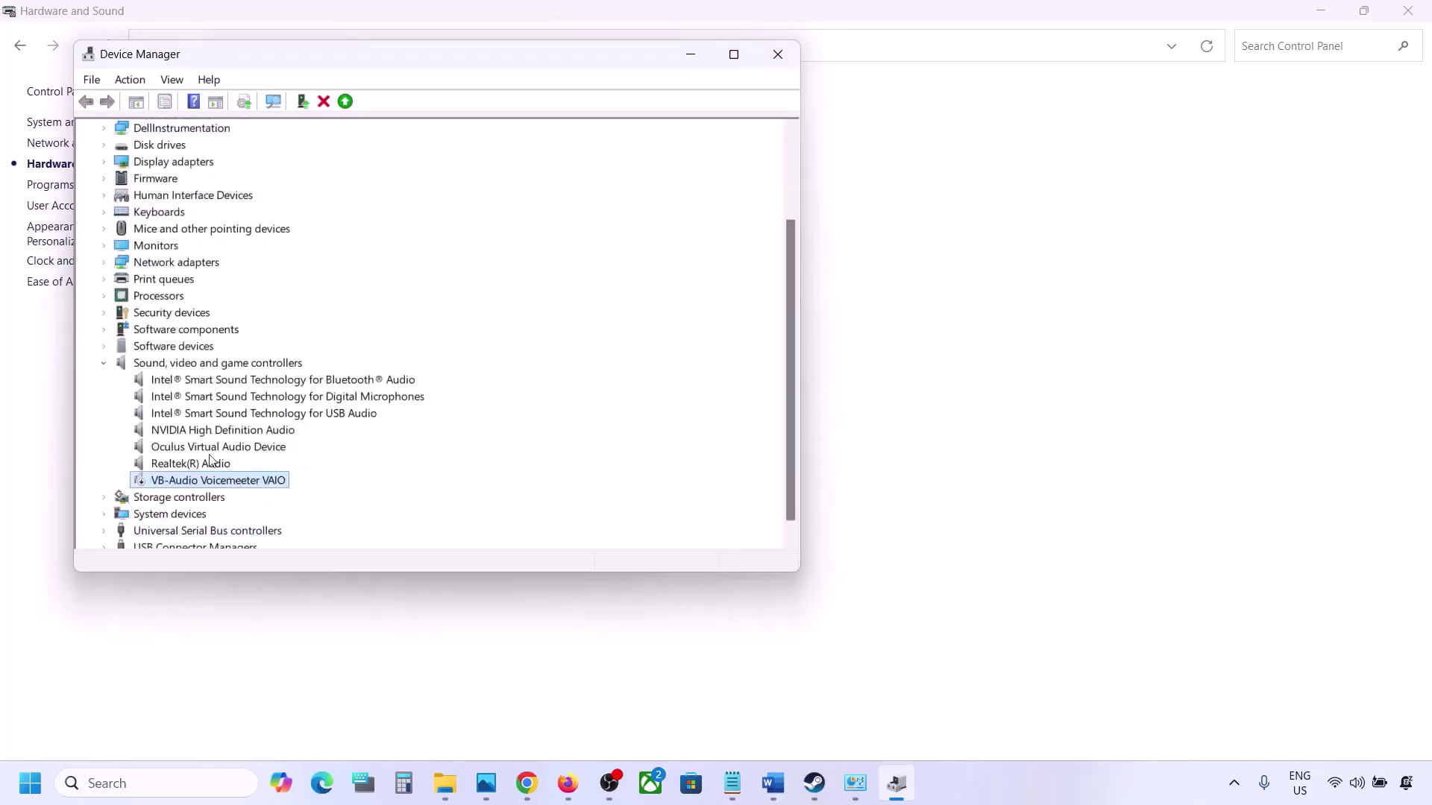
right_click(200, 449)
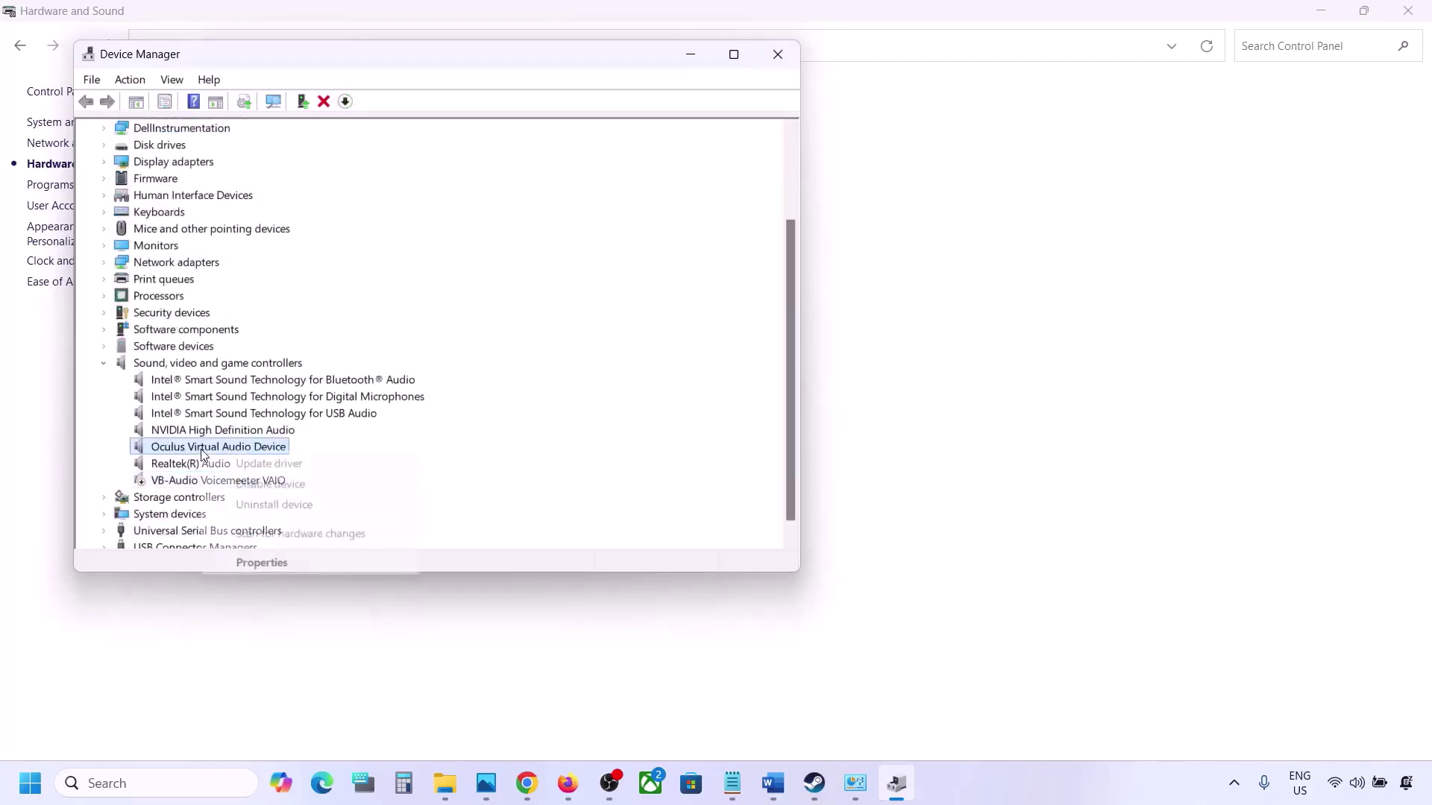
click(269, 485)
click(751, 414)
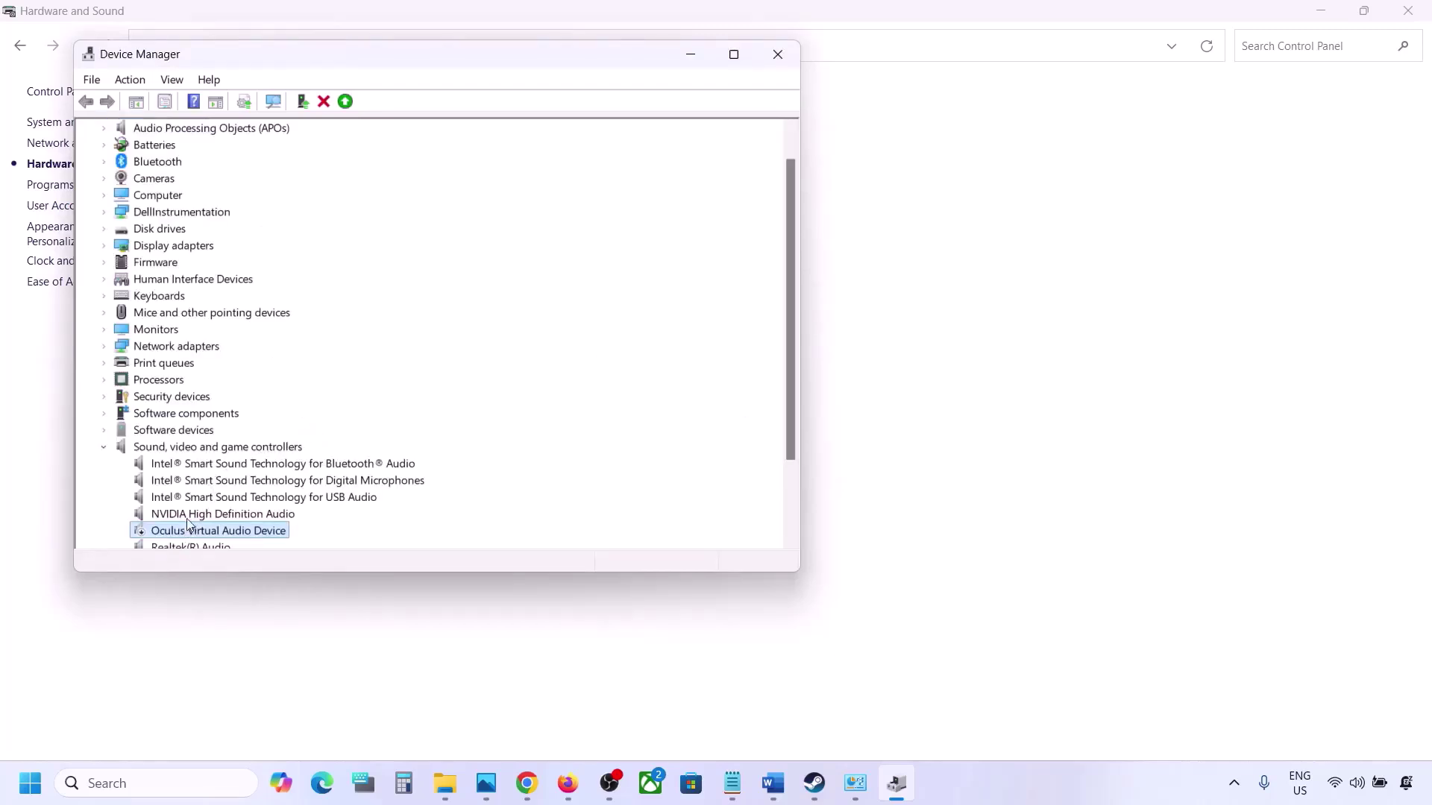
- Disable NVIDIA High Definition Audio and Intel Smart Sound Technology for Bluetooth Audio, confirming each one
click(186, 514)
right_click(186, 514)
click(249, 552)
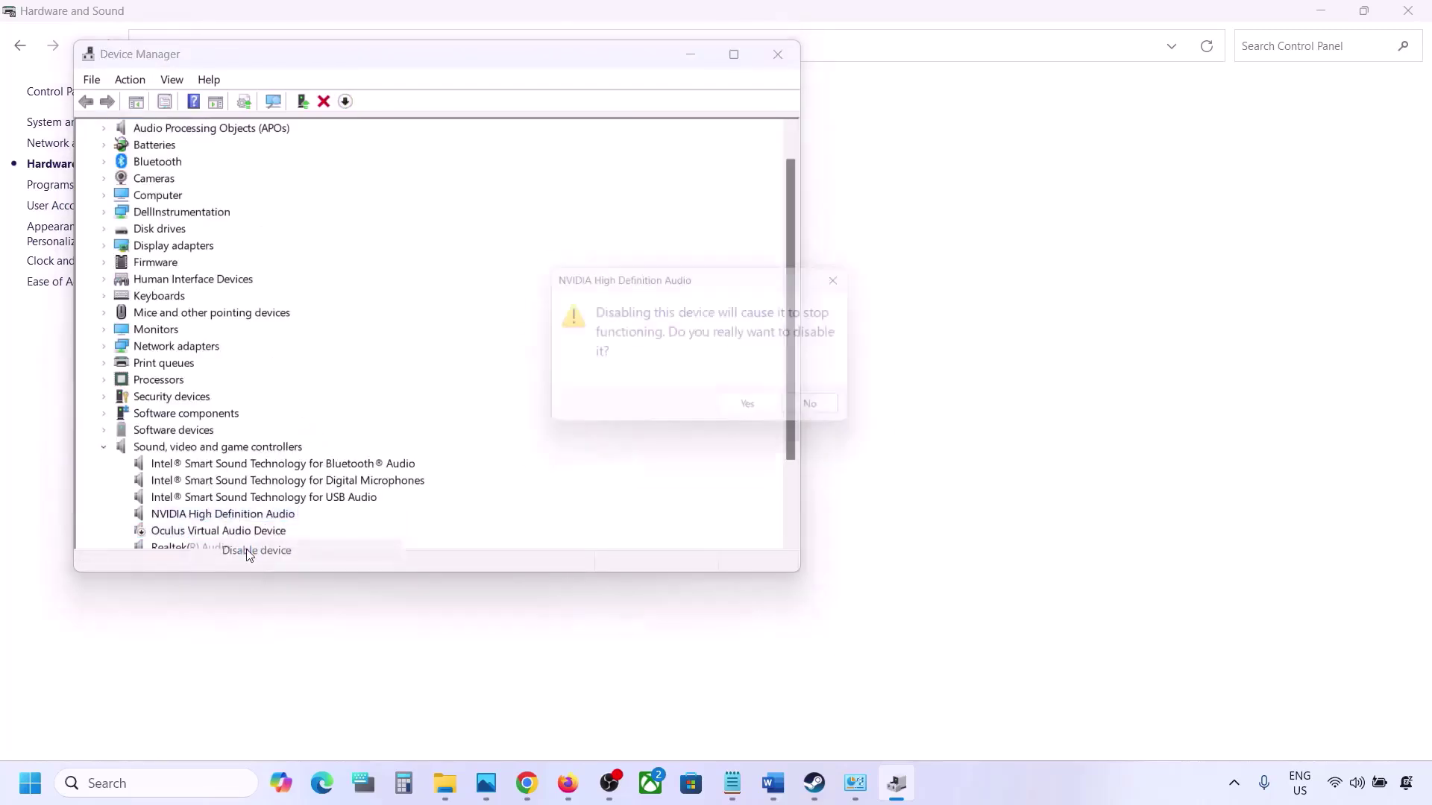
click(741, 407)
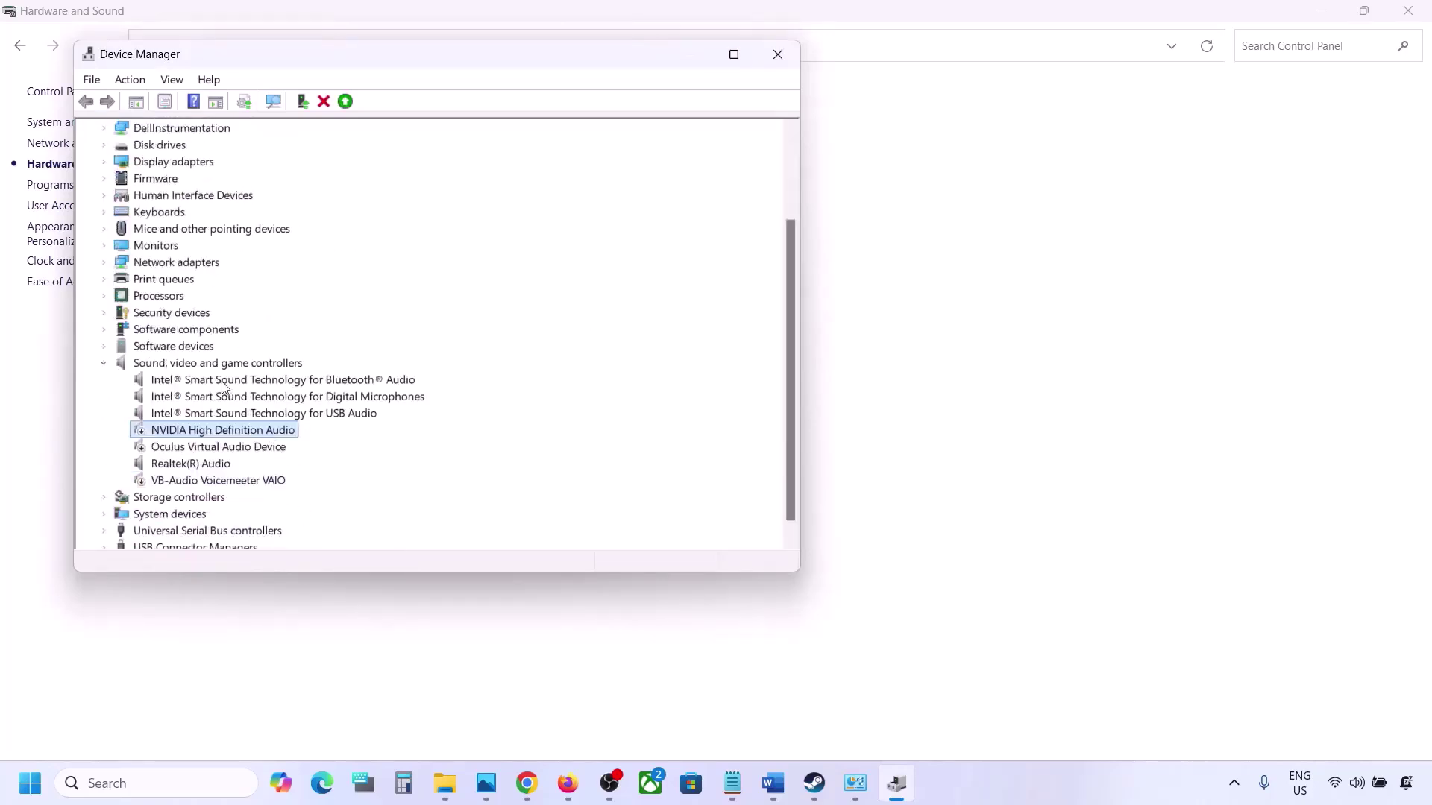
click(221, 386)
right_click(237, 380)
click(274, 412)
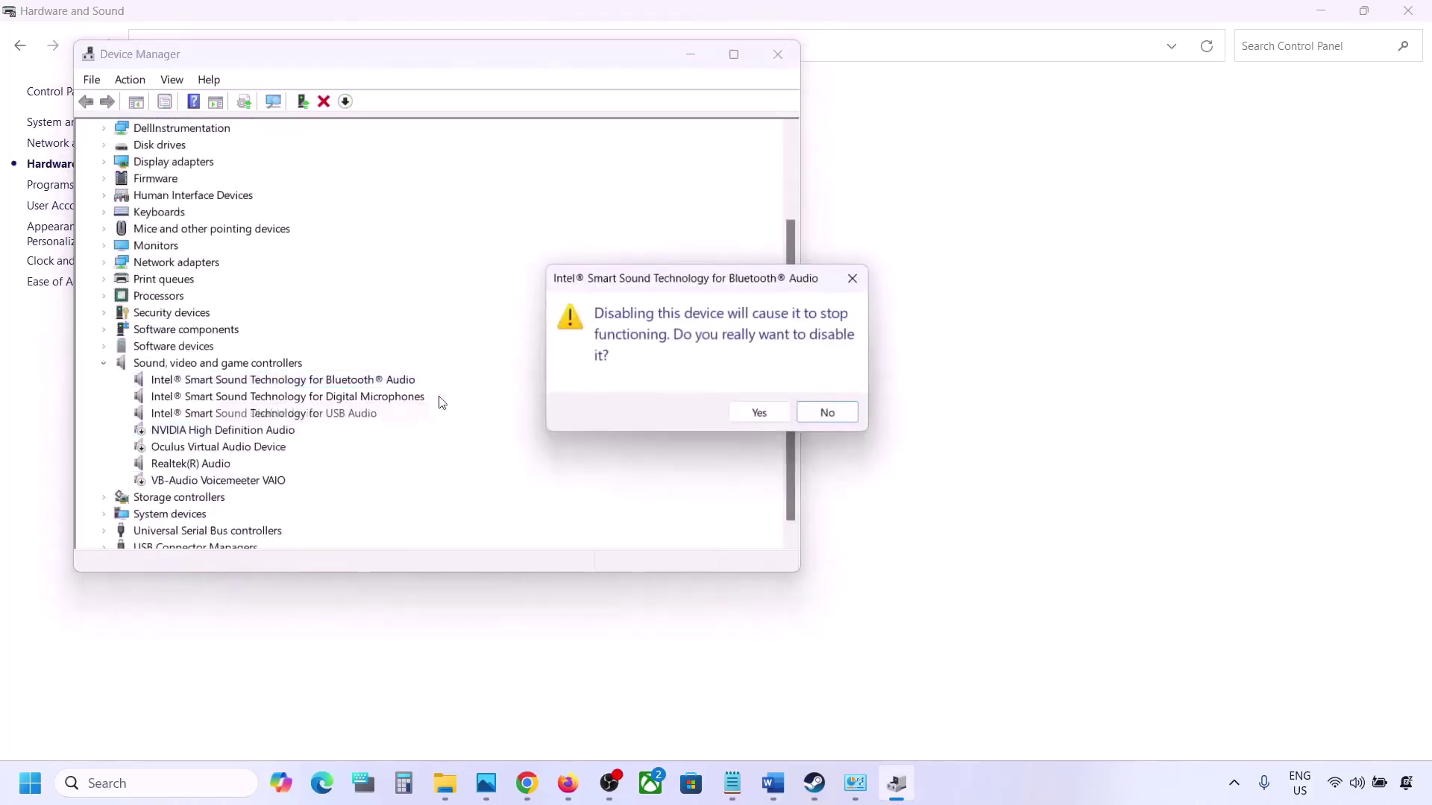
click(754, 414)
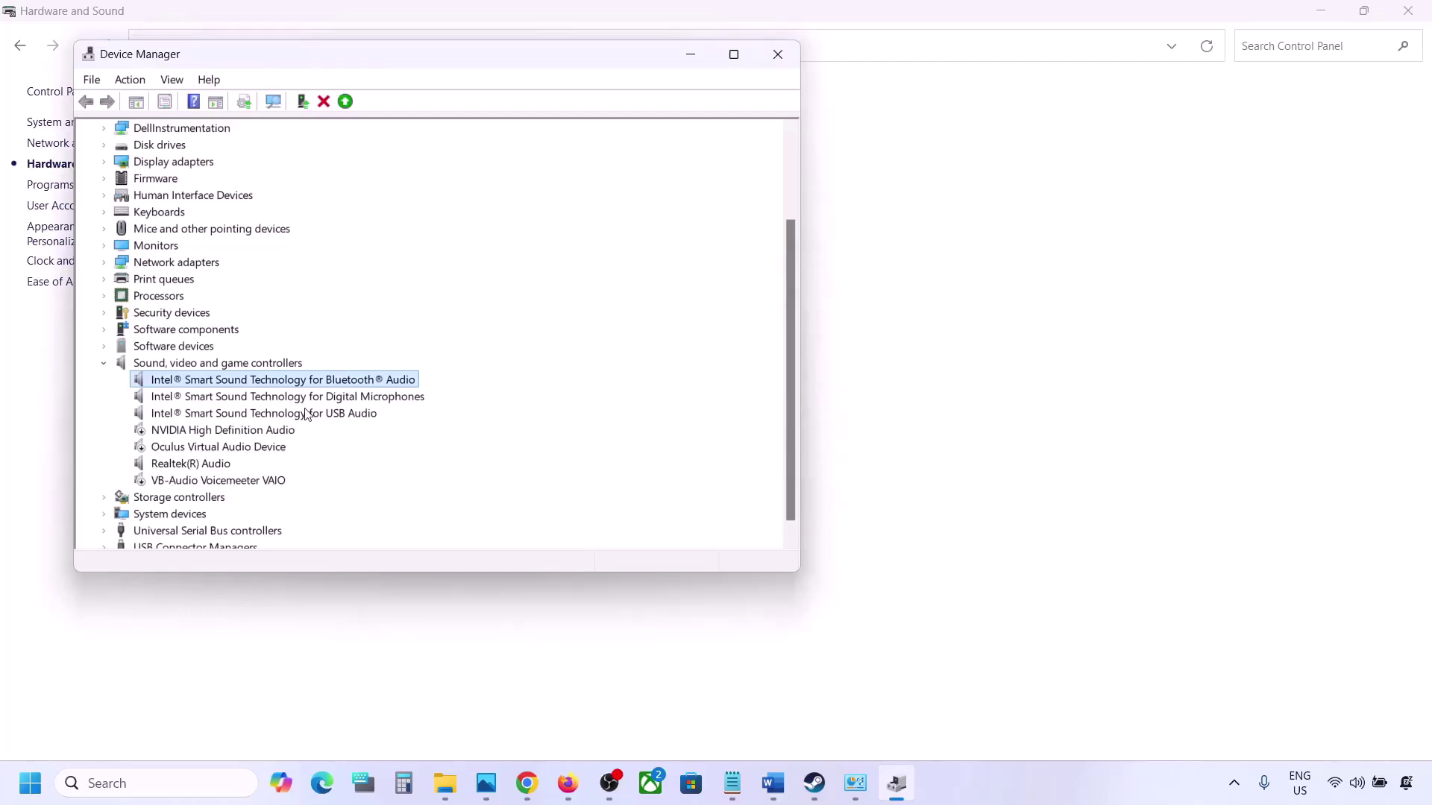
- Disable Intel Smart Sound Technology for Digital Microphones and decline restarting the computer
click(257, 414)
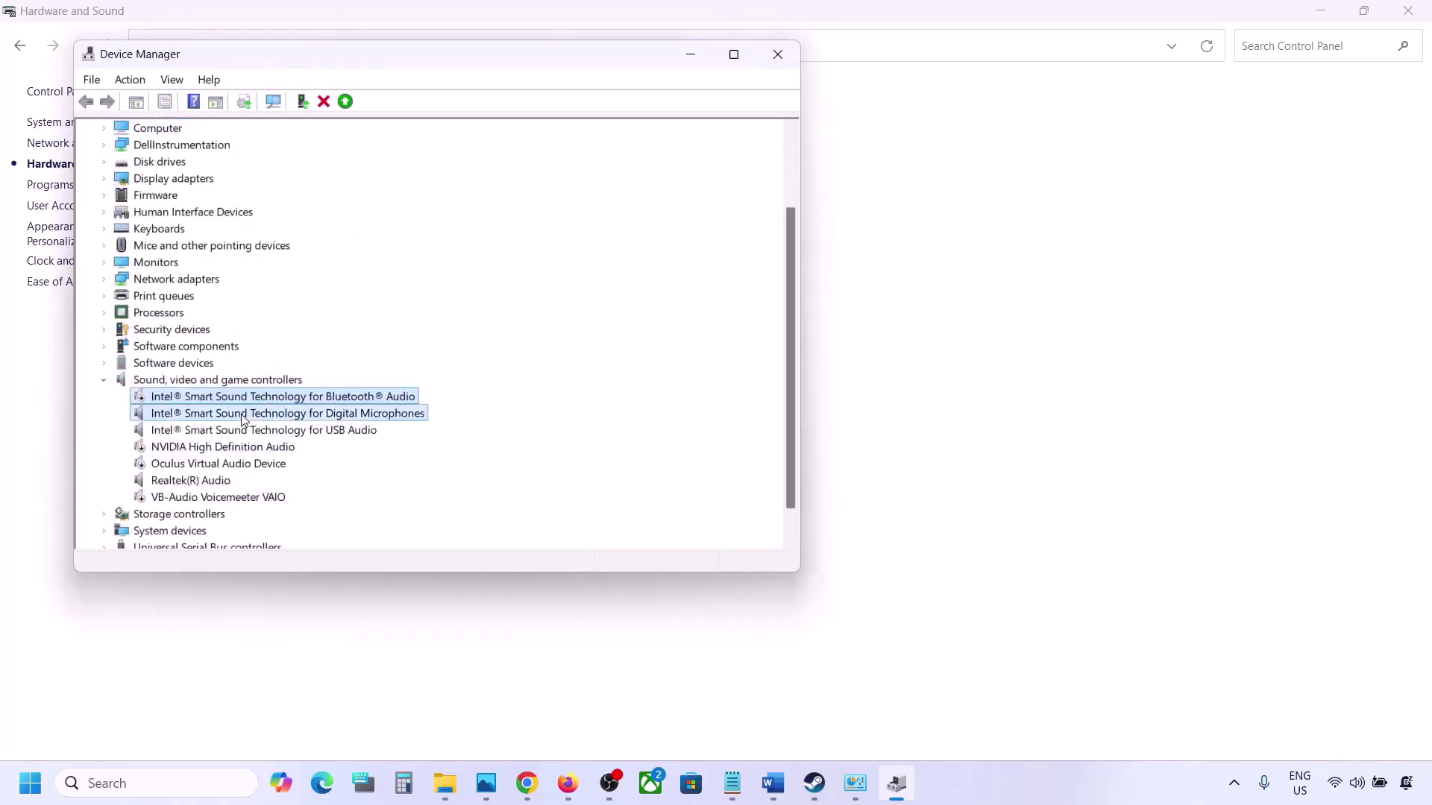
right_click(257, 415)
click(309, 447)
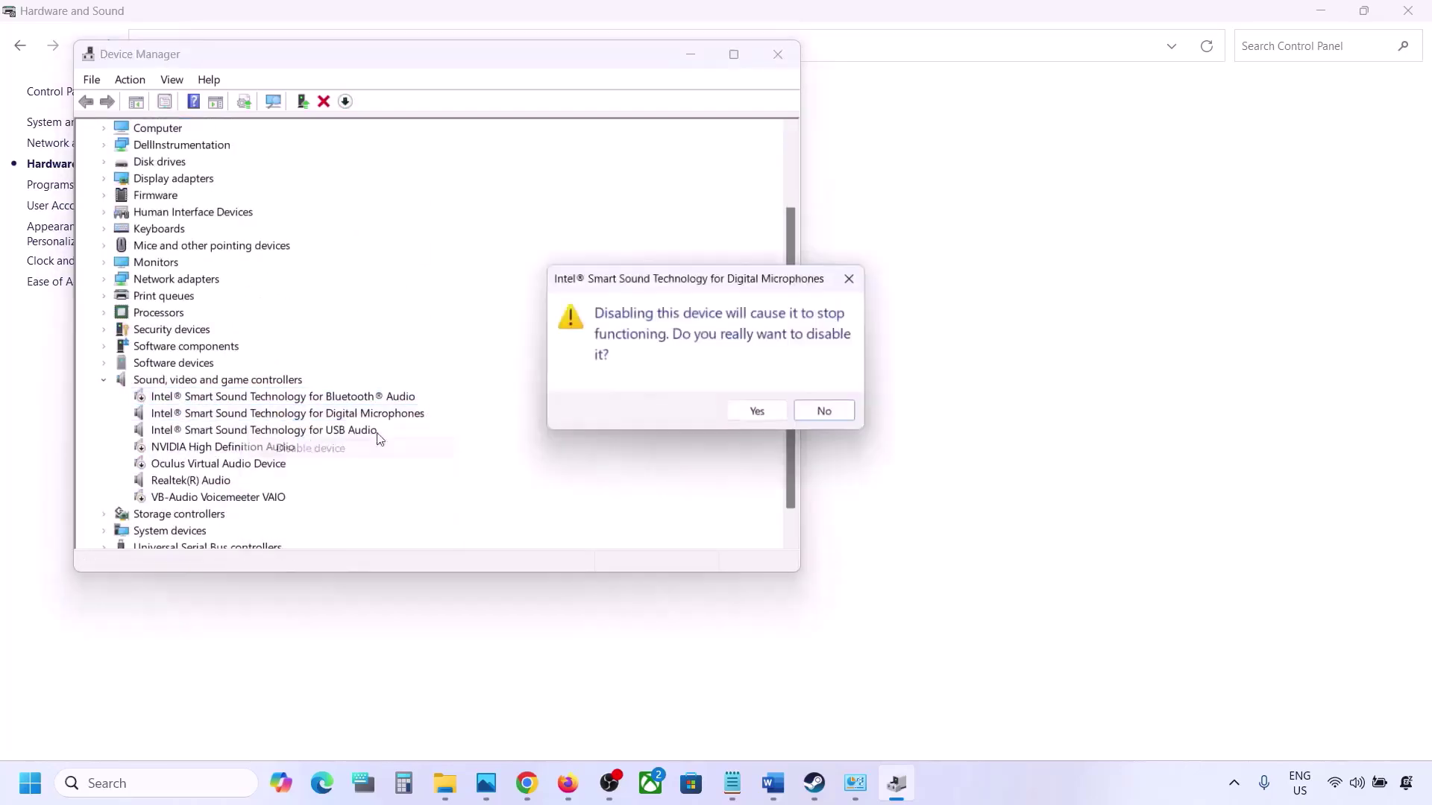
click(757, 411)
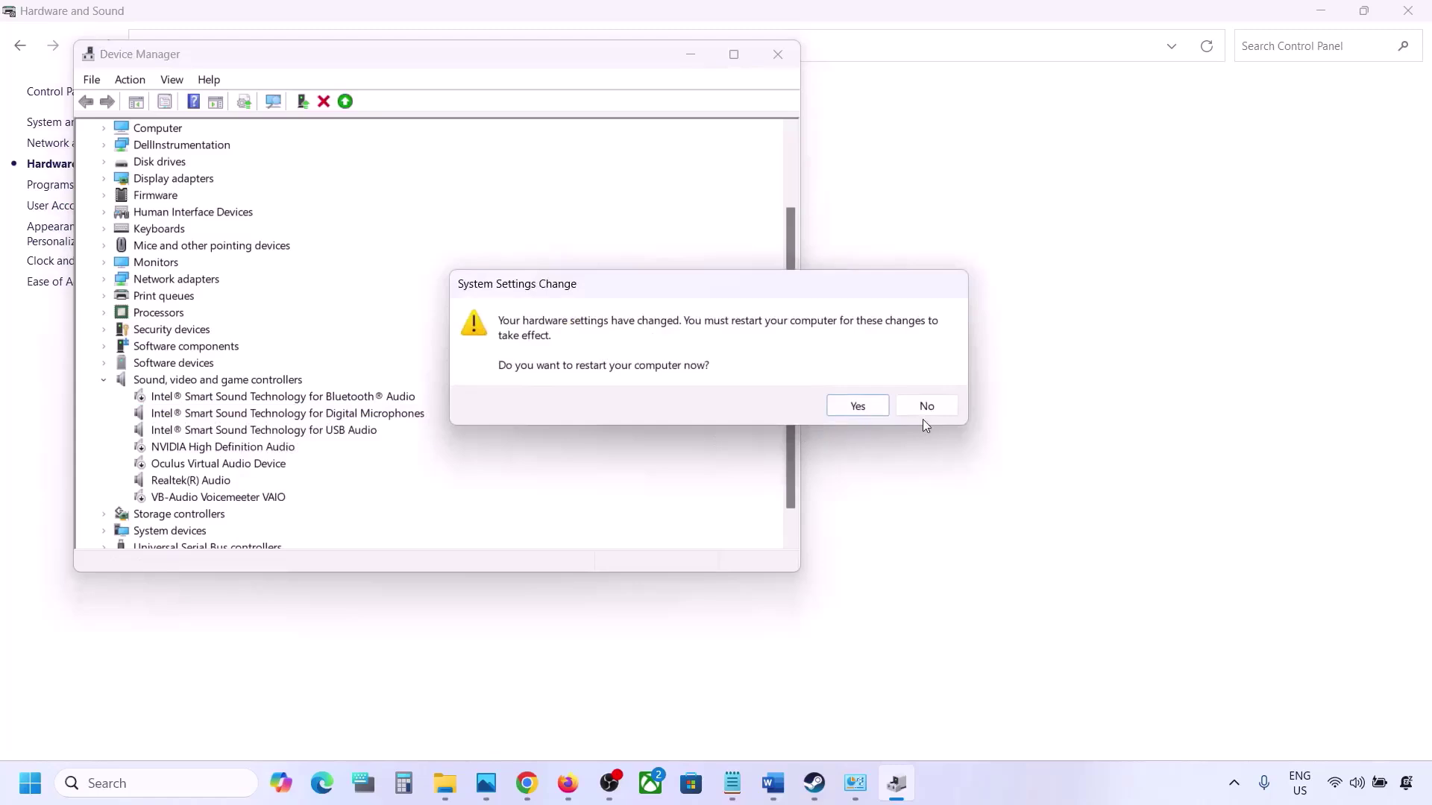
click(926, 406)
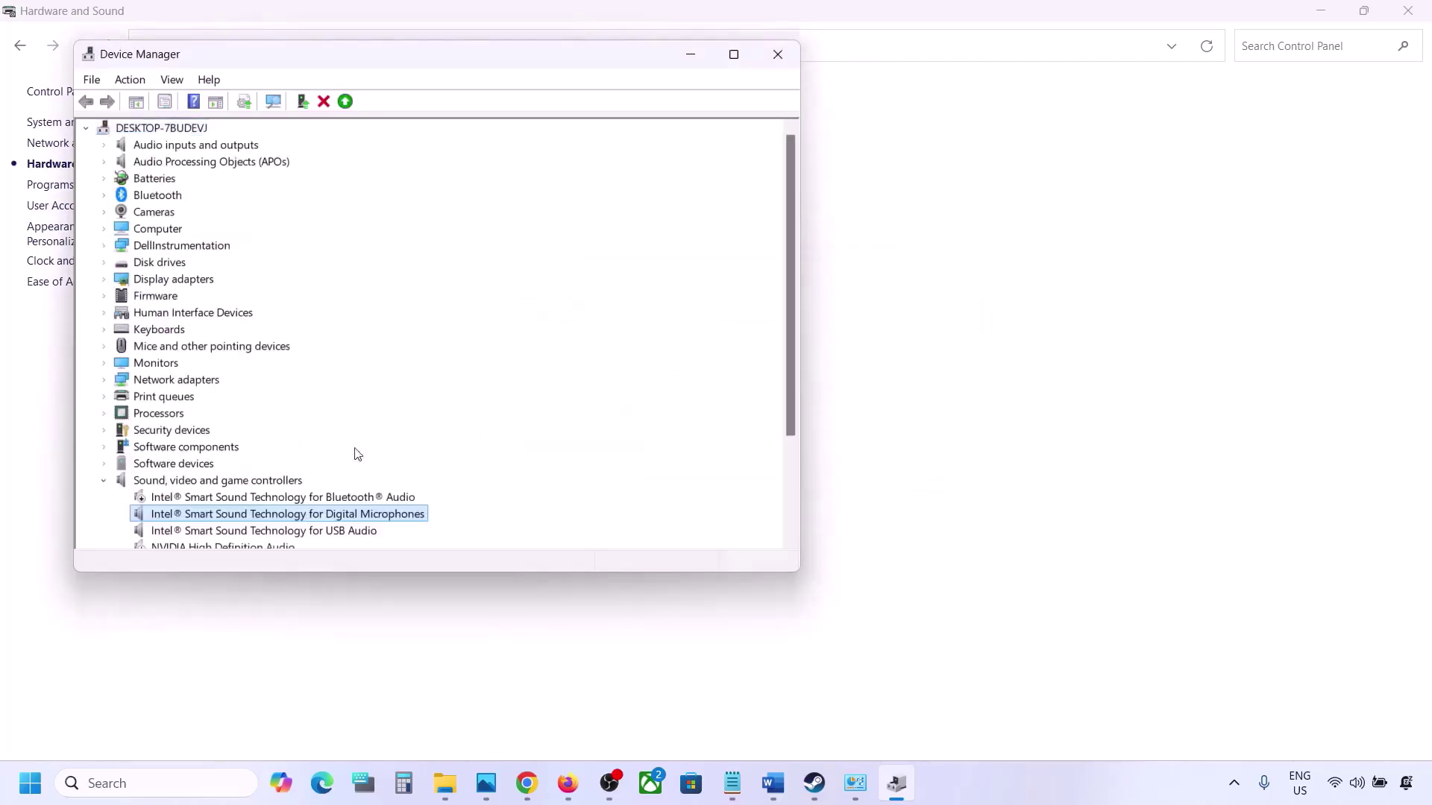
- Disable Intel Smart Sound Technology for USB Audio and confirm it
click(227, 430)
right_click(227, 430)
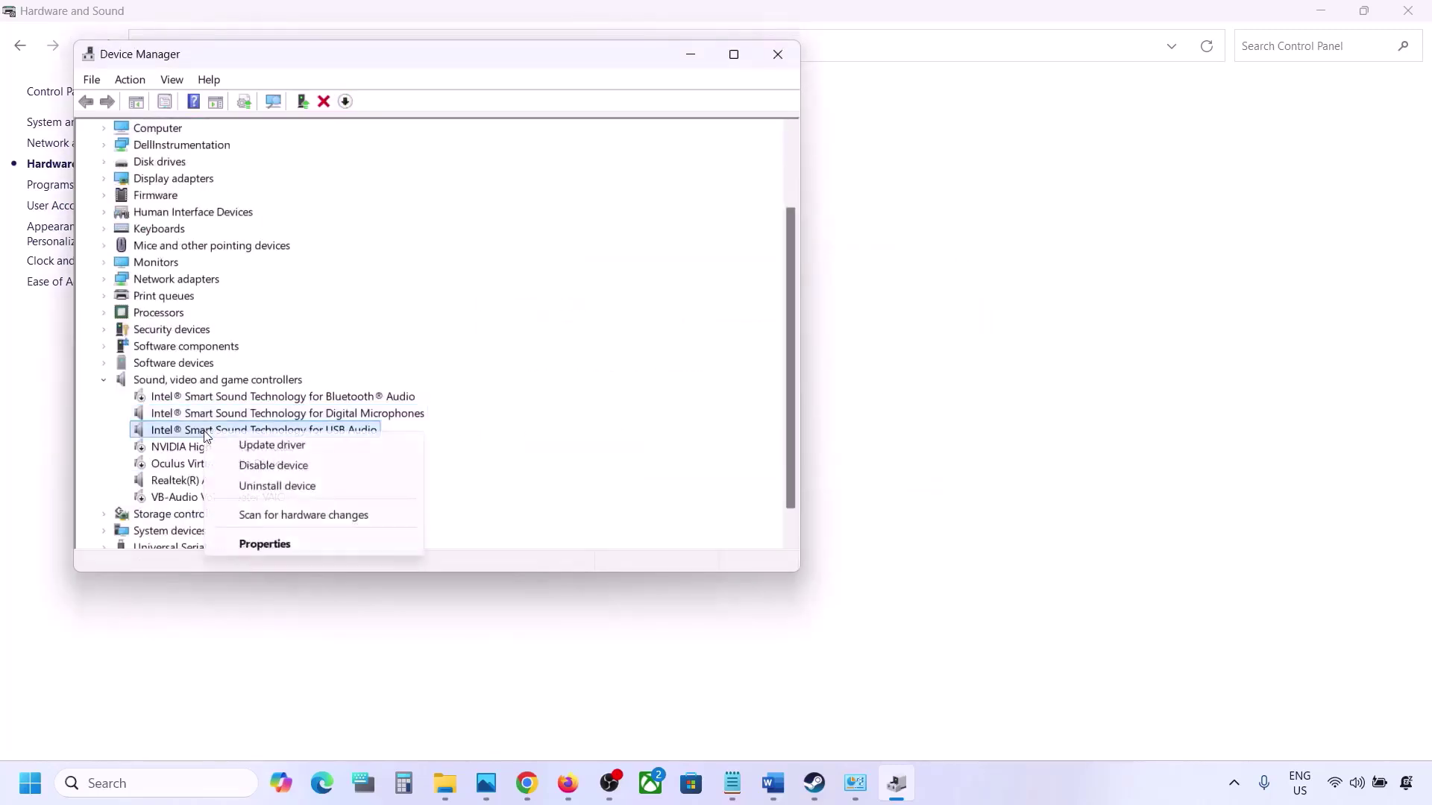
click(255, 465)
click(759, 412)
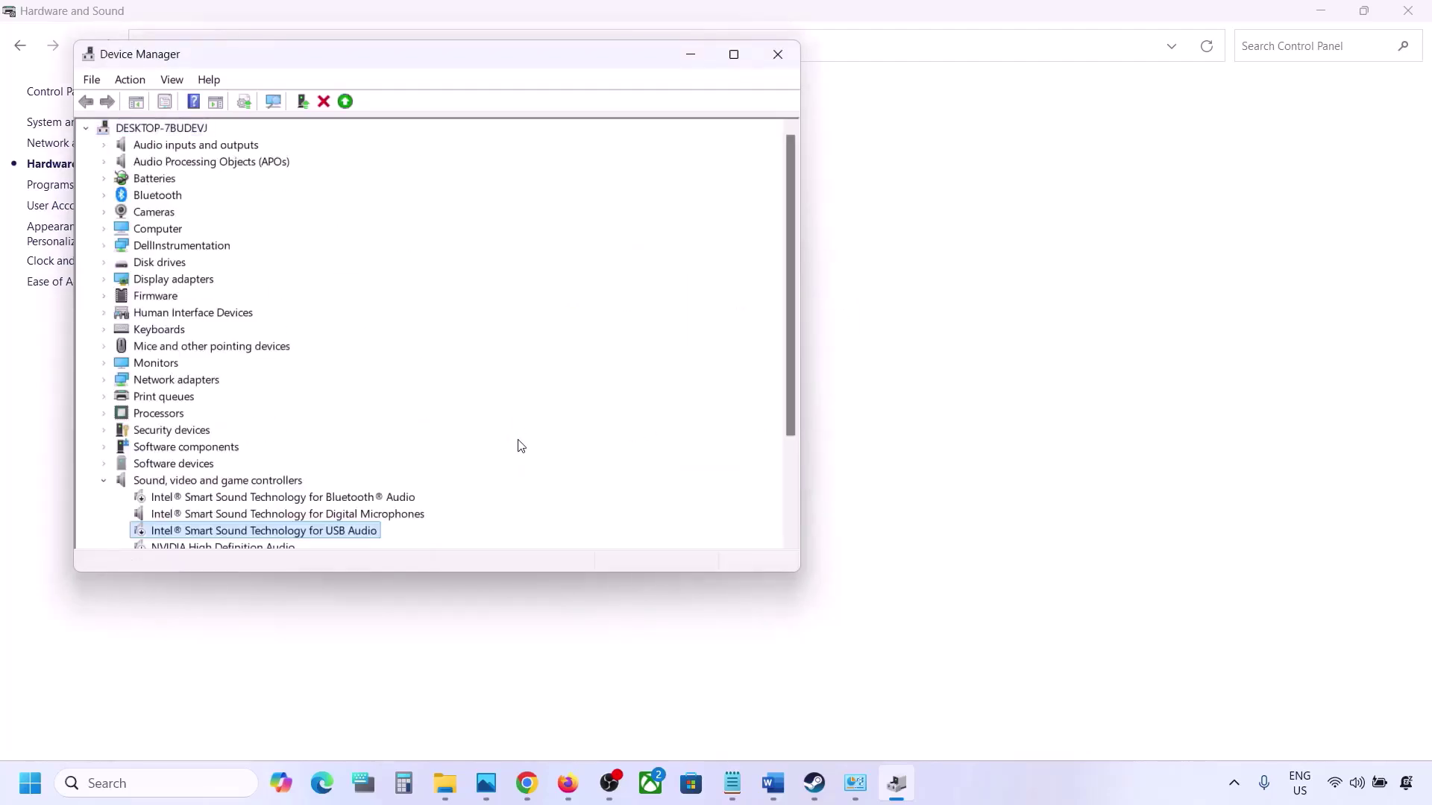
- Check the options of Realtek(R) Audio, leave the device enabled and close Device Manager
scroll(391, 470, down, 3)
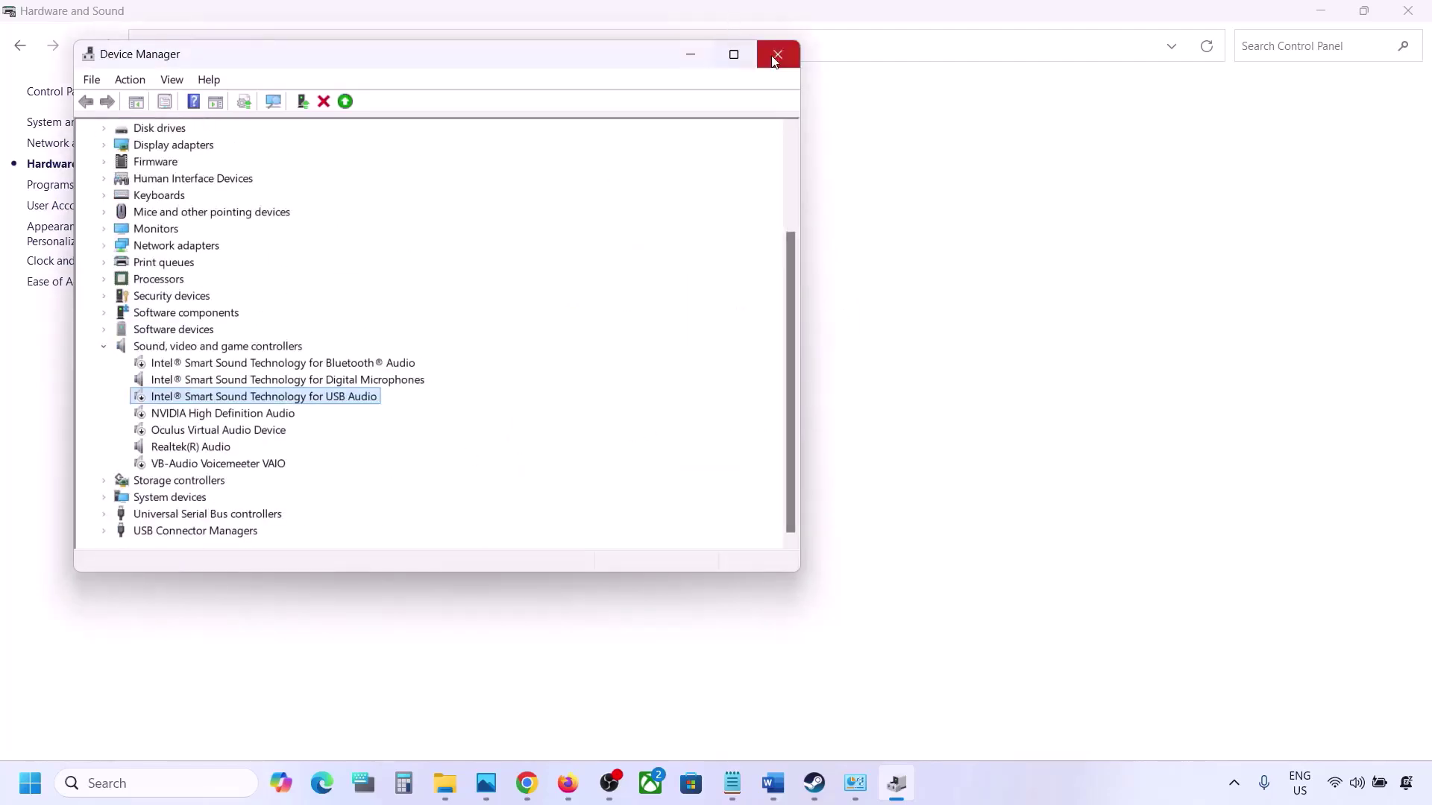
click(165, 444)
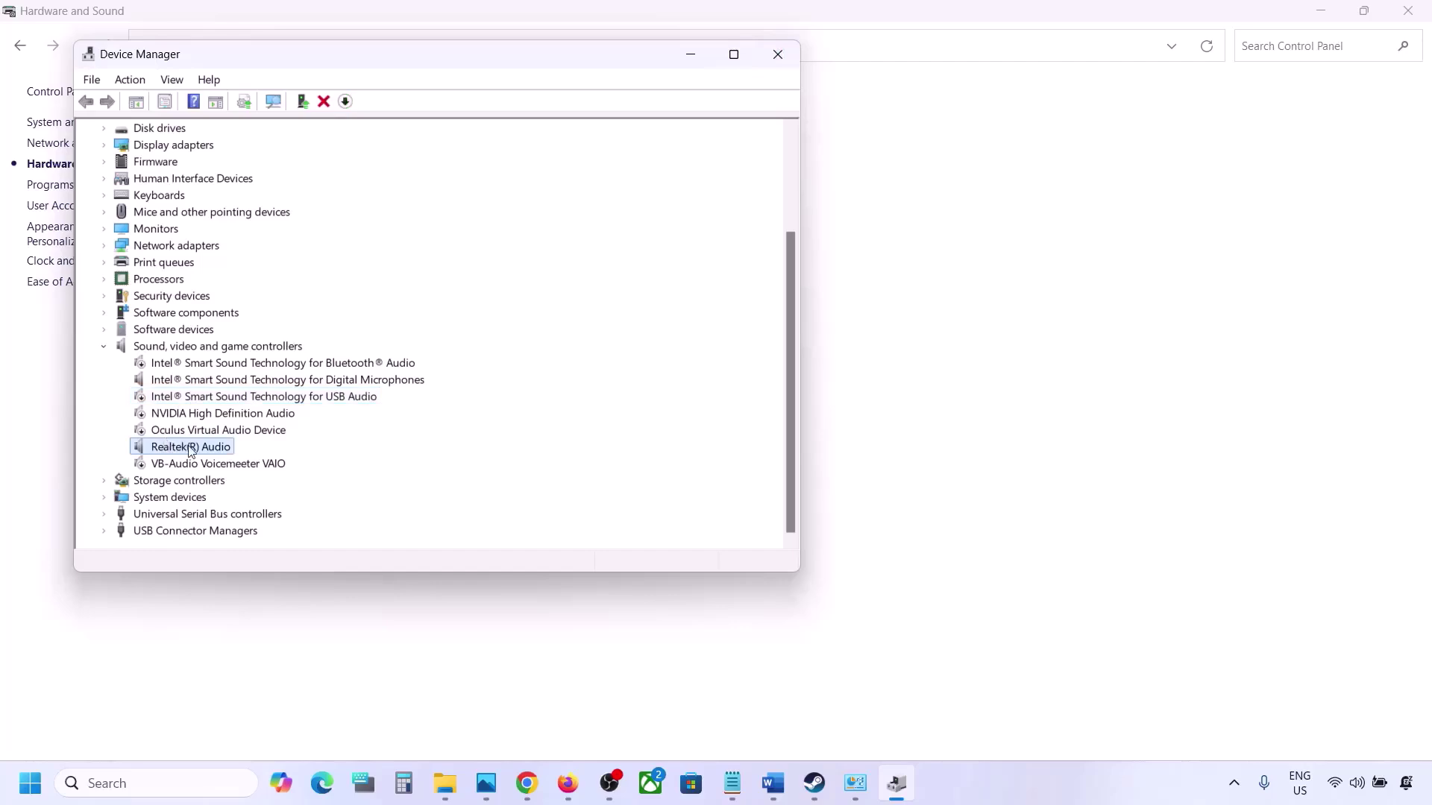
right_click(189, 445)
click(291, 434)
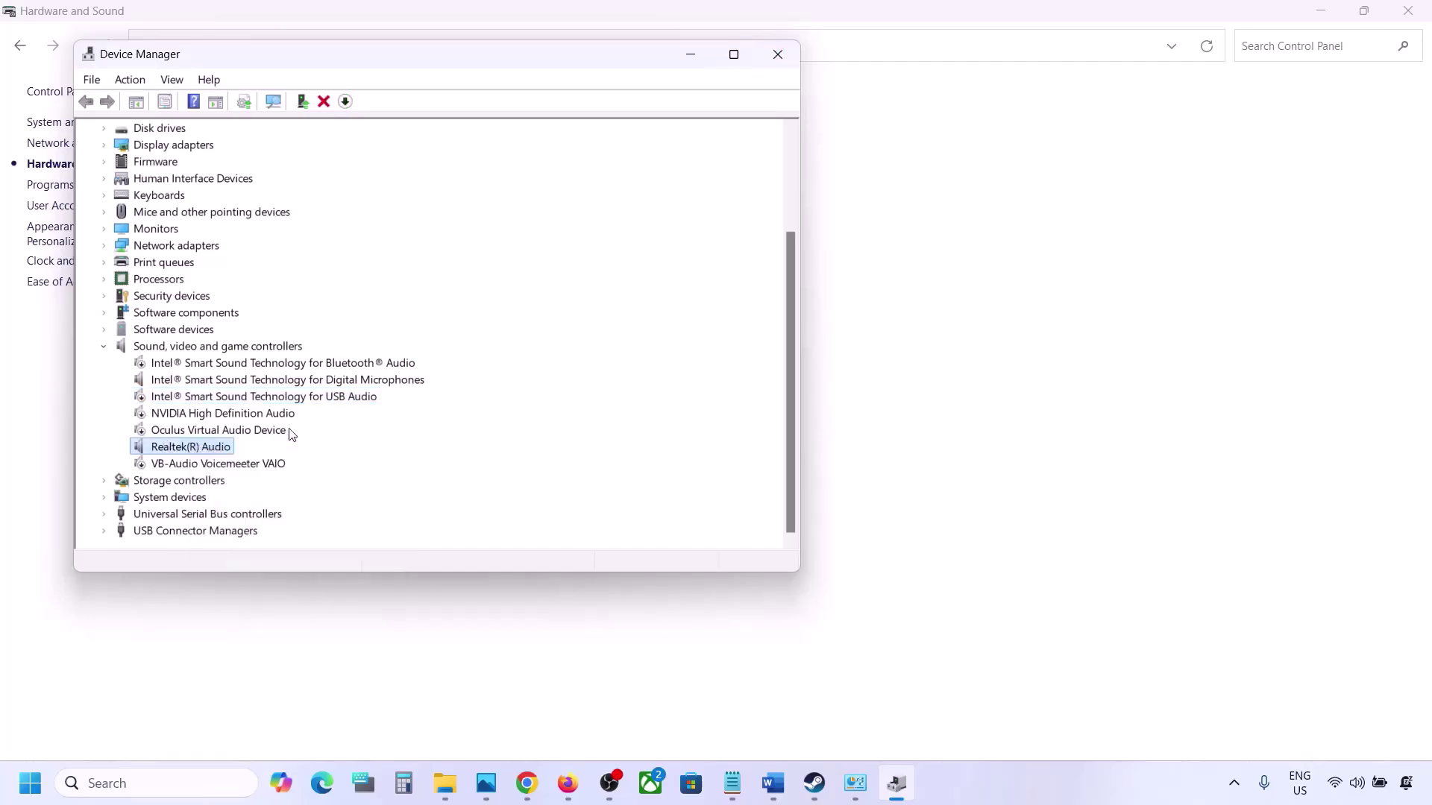
click(777, 54)
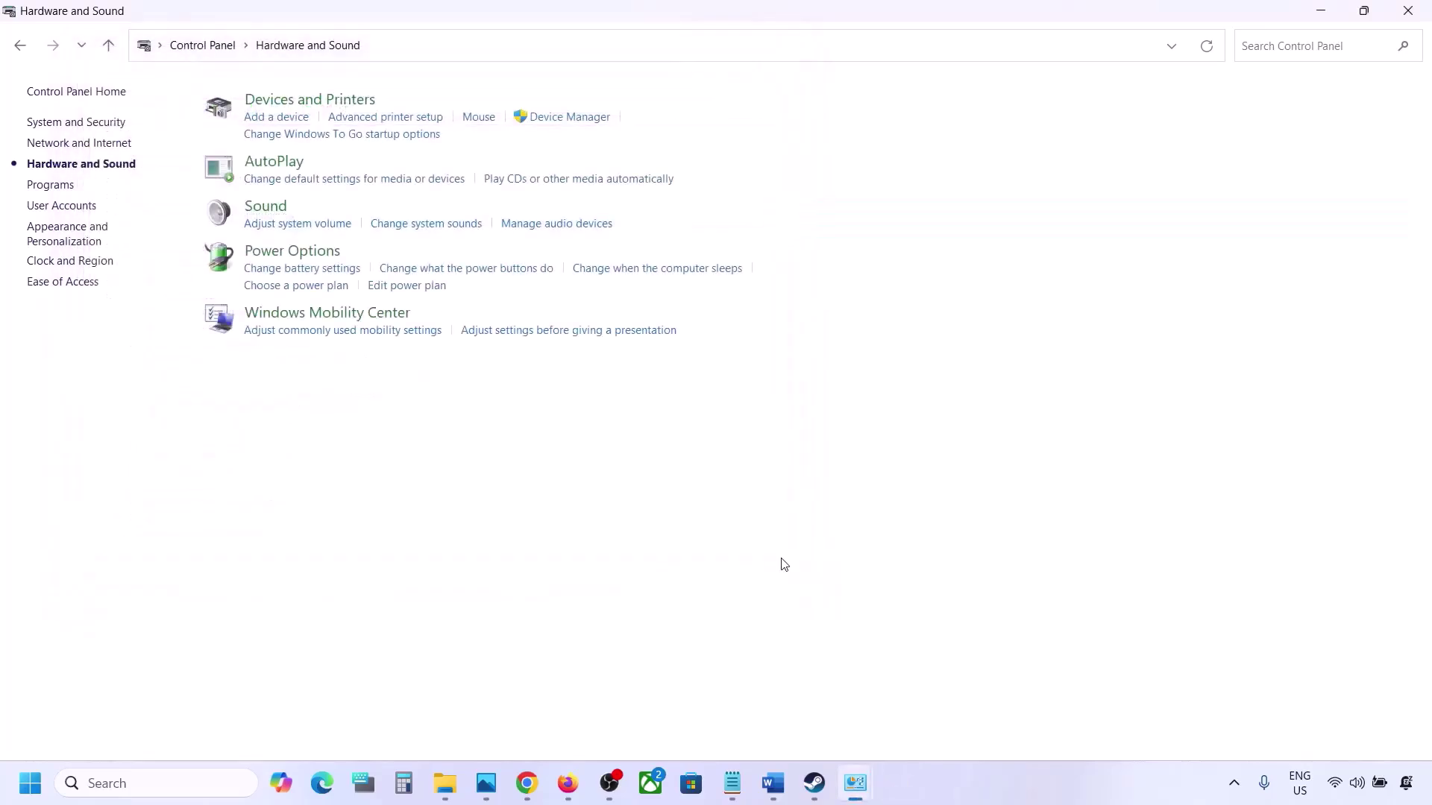
- Switch to the Word document and copy shell:::{A8A91A66-3A7D-4424-8D24-04E180695C7A} from Step 8, Uncheck Handsfree Telephony
click(774, 780)
scroll(618, 631, down, 4)
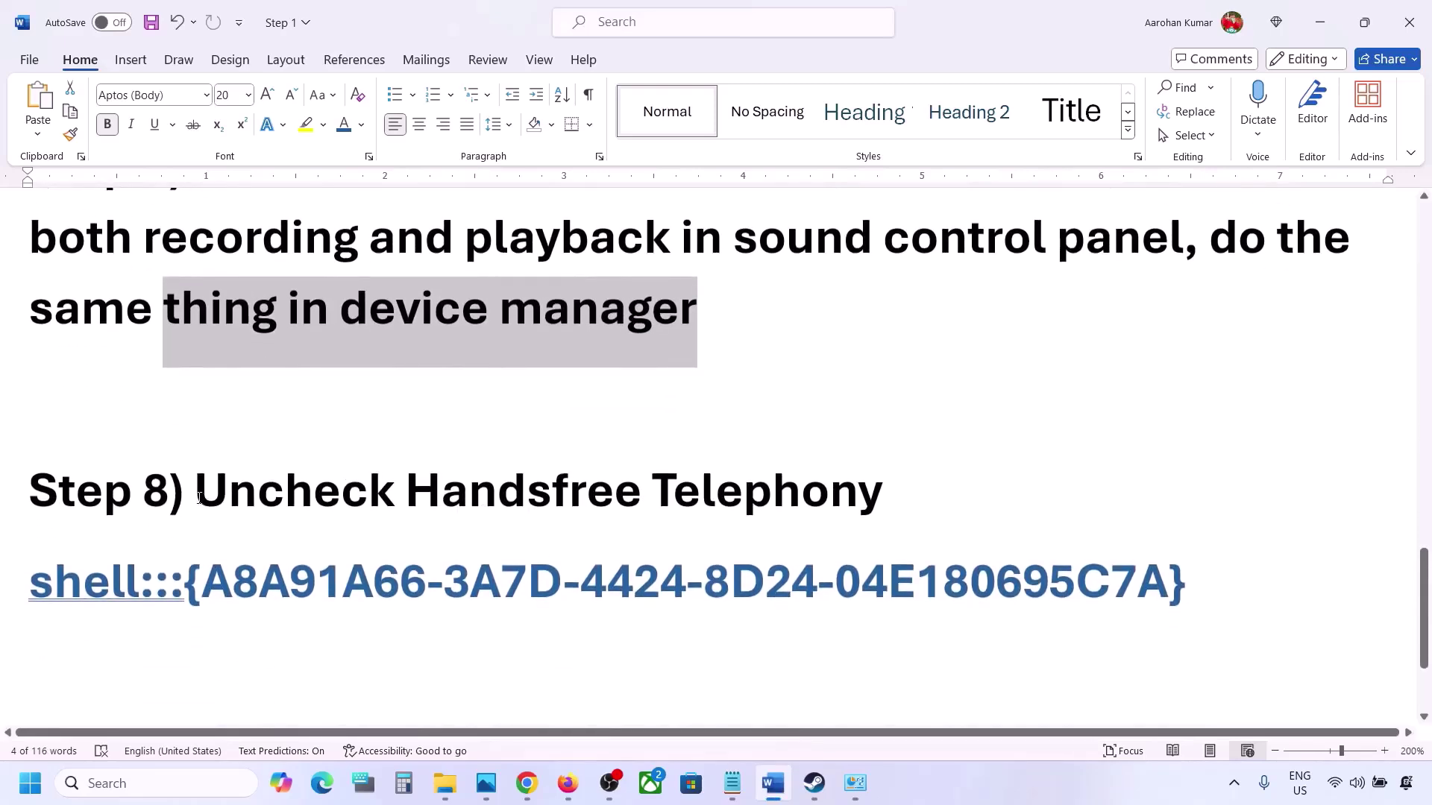
drag(199, 499, 883, 499)
drag(1226, 581, 65, 579)
right_click(65, 579)
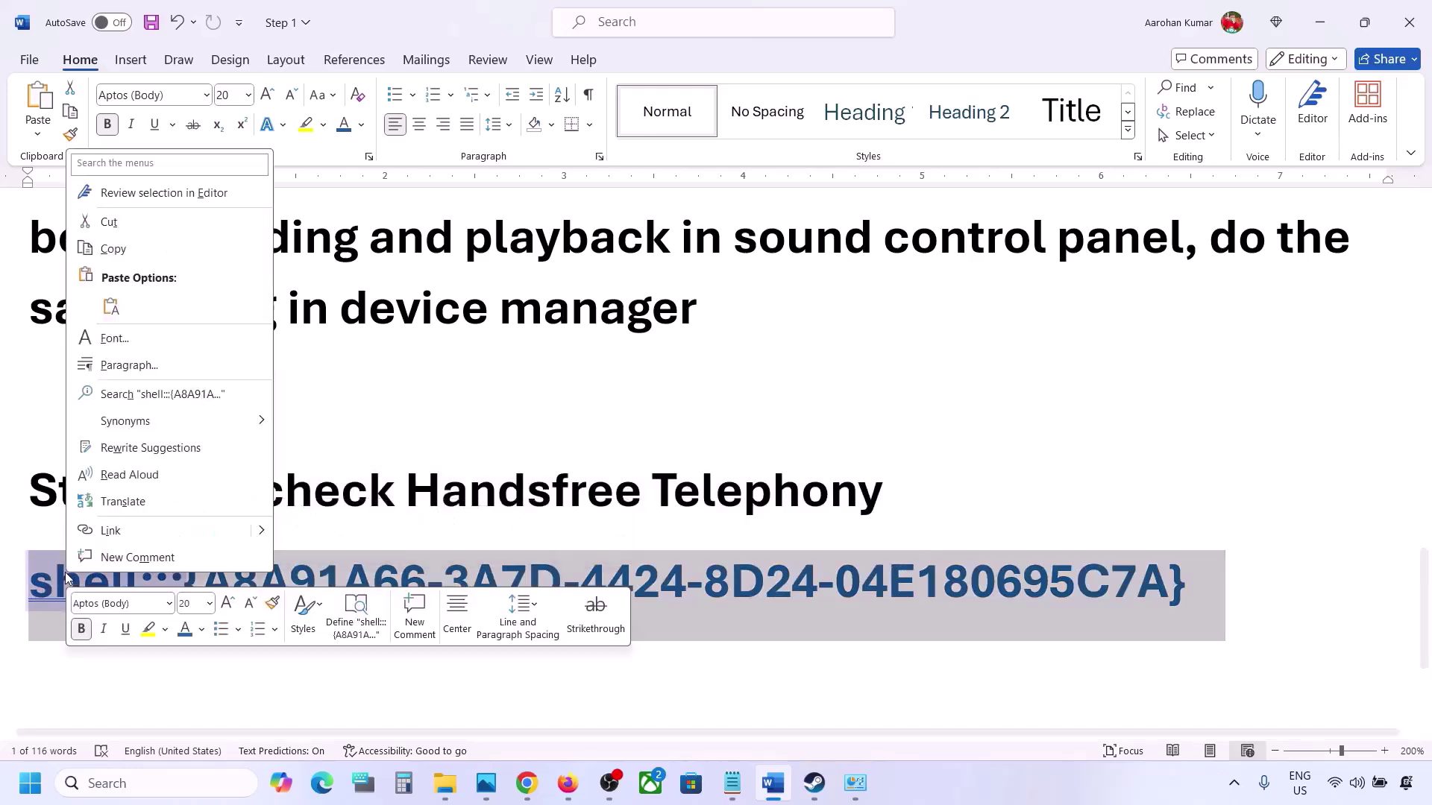
click(113, 247)
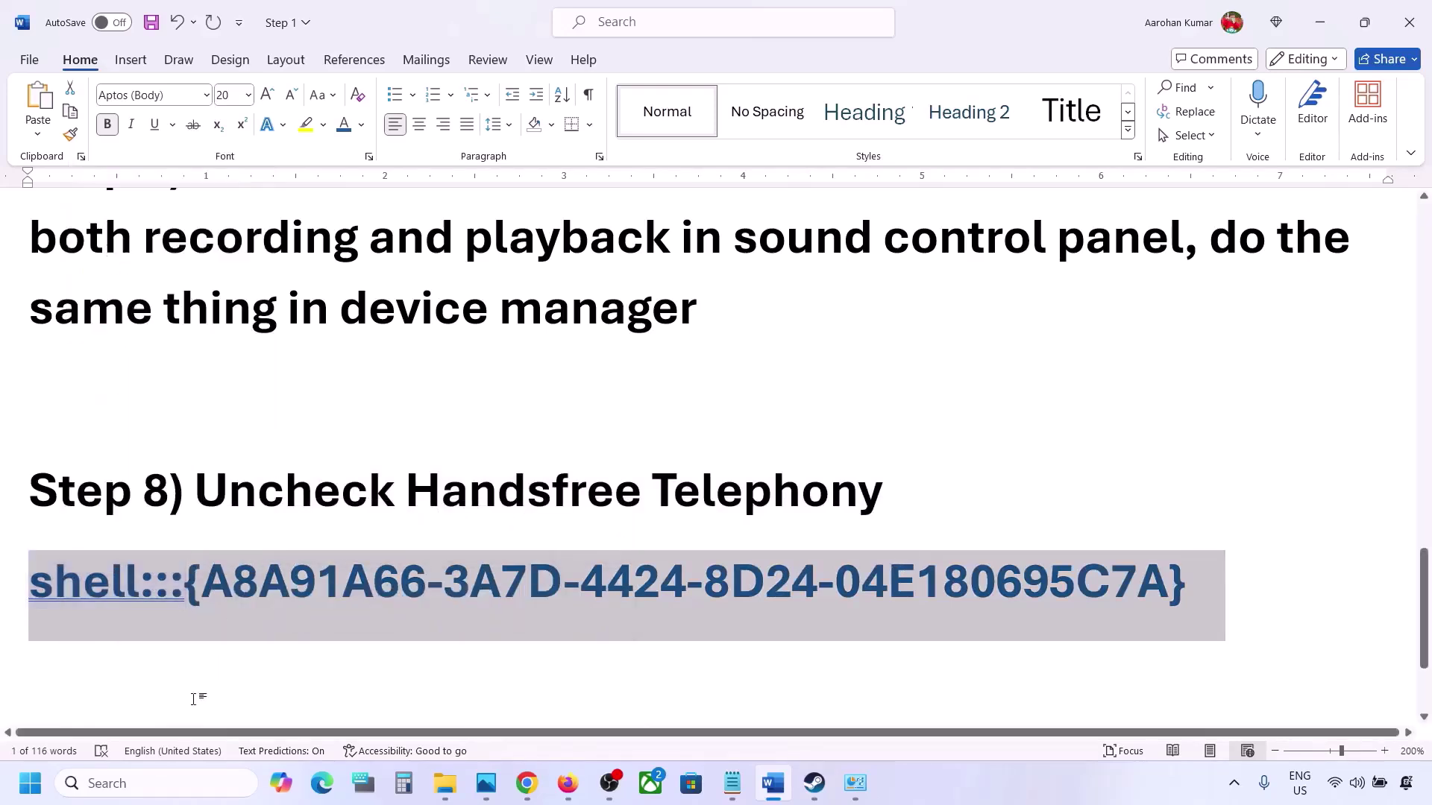
- Search Windows for Run, then paste and run the copied shell command to open Devices and Printers
click(141, 783)
text(run)
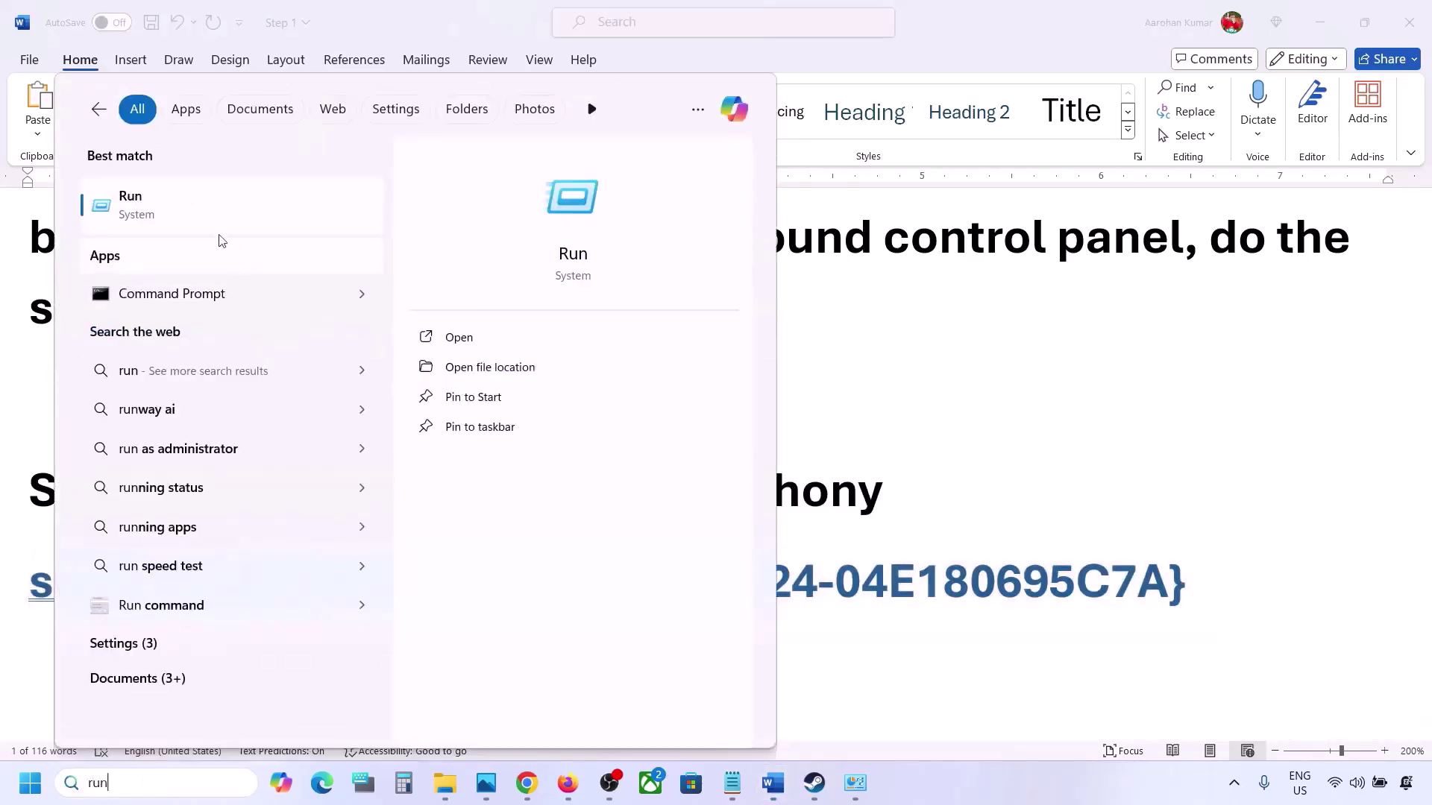
click(199, 224)
text(v)
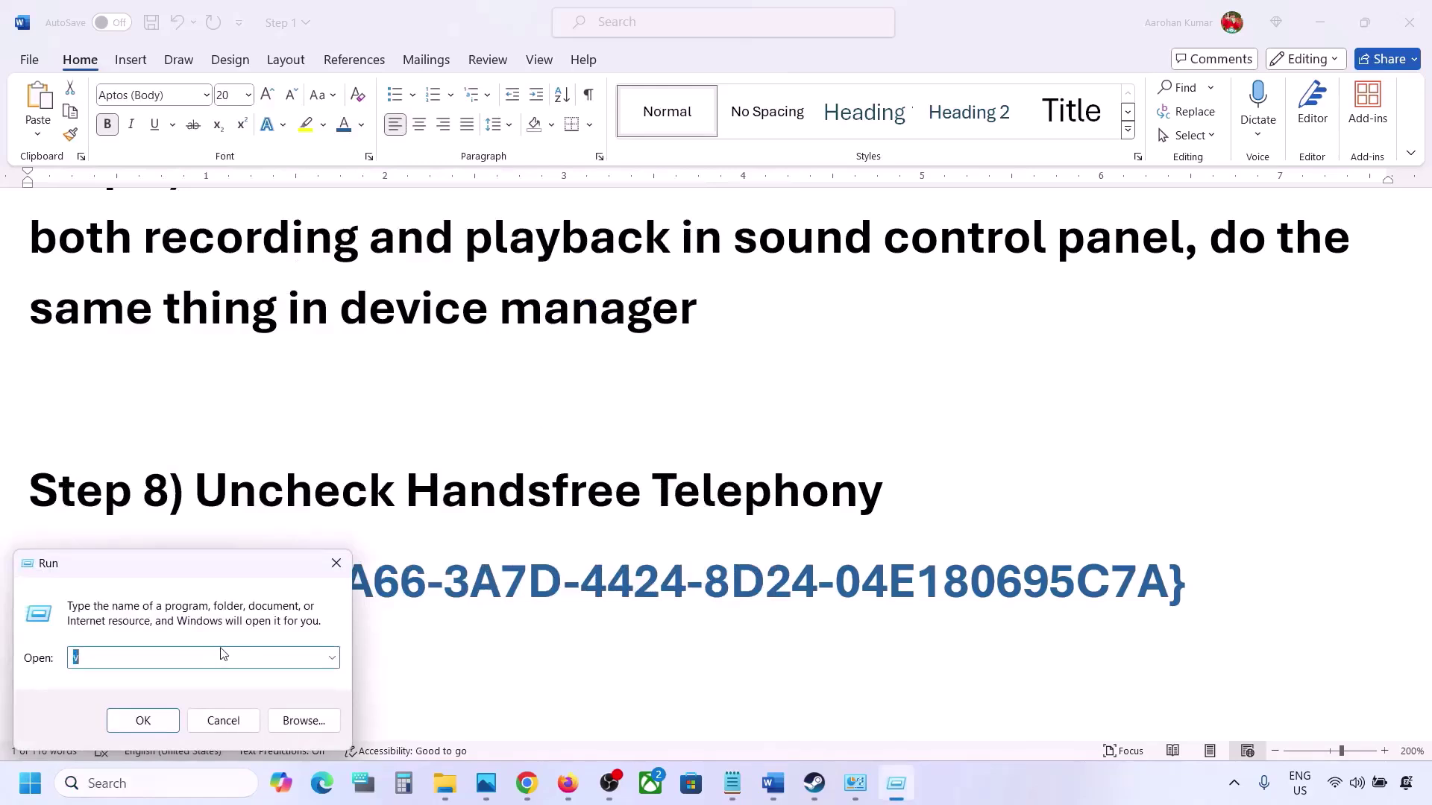
key(ctrl+v)
click(143, 721)
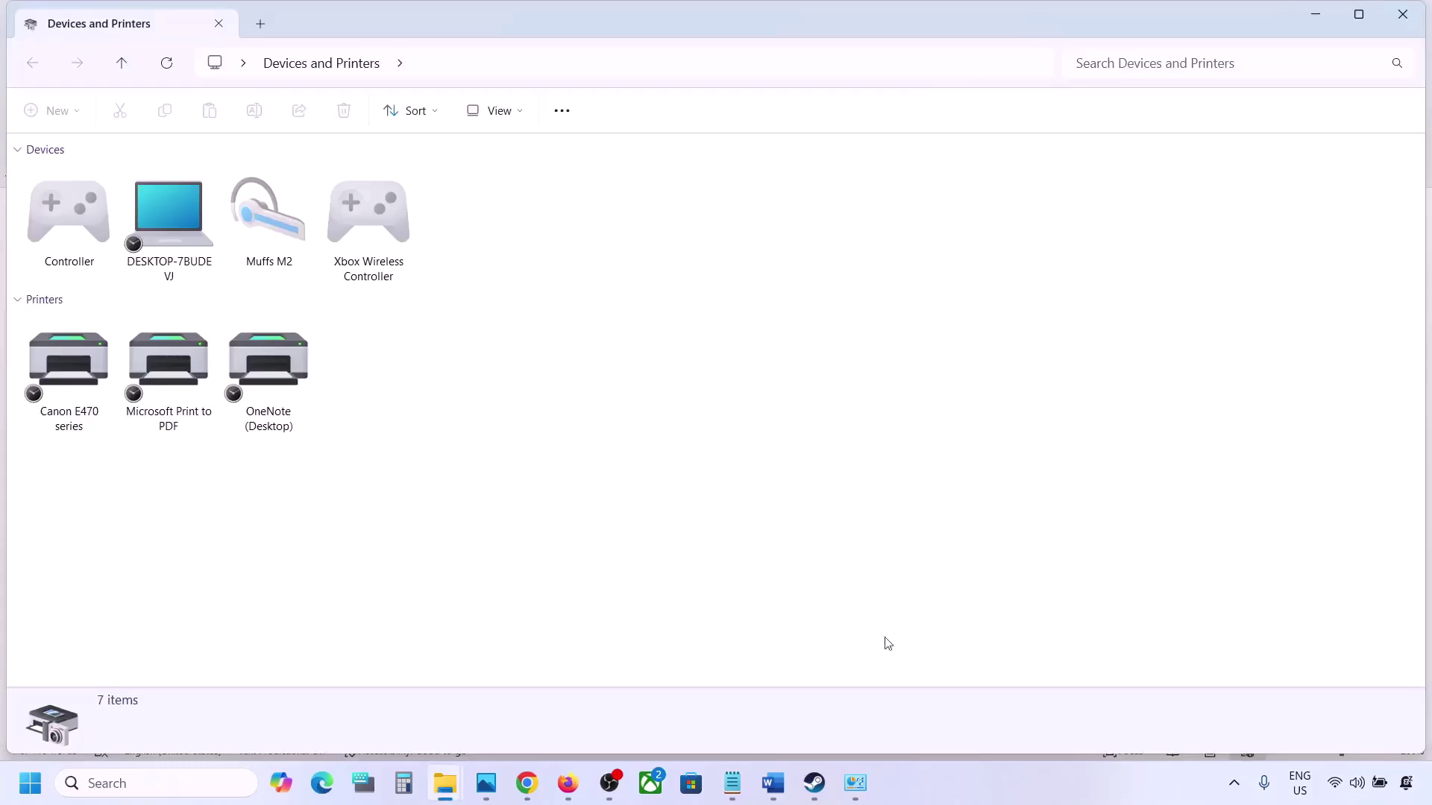
click(1060, 782)
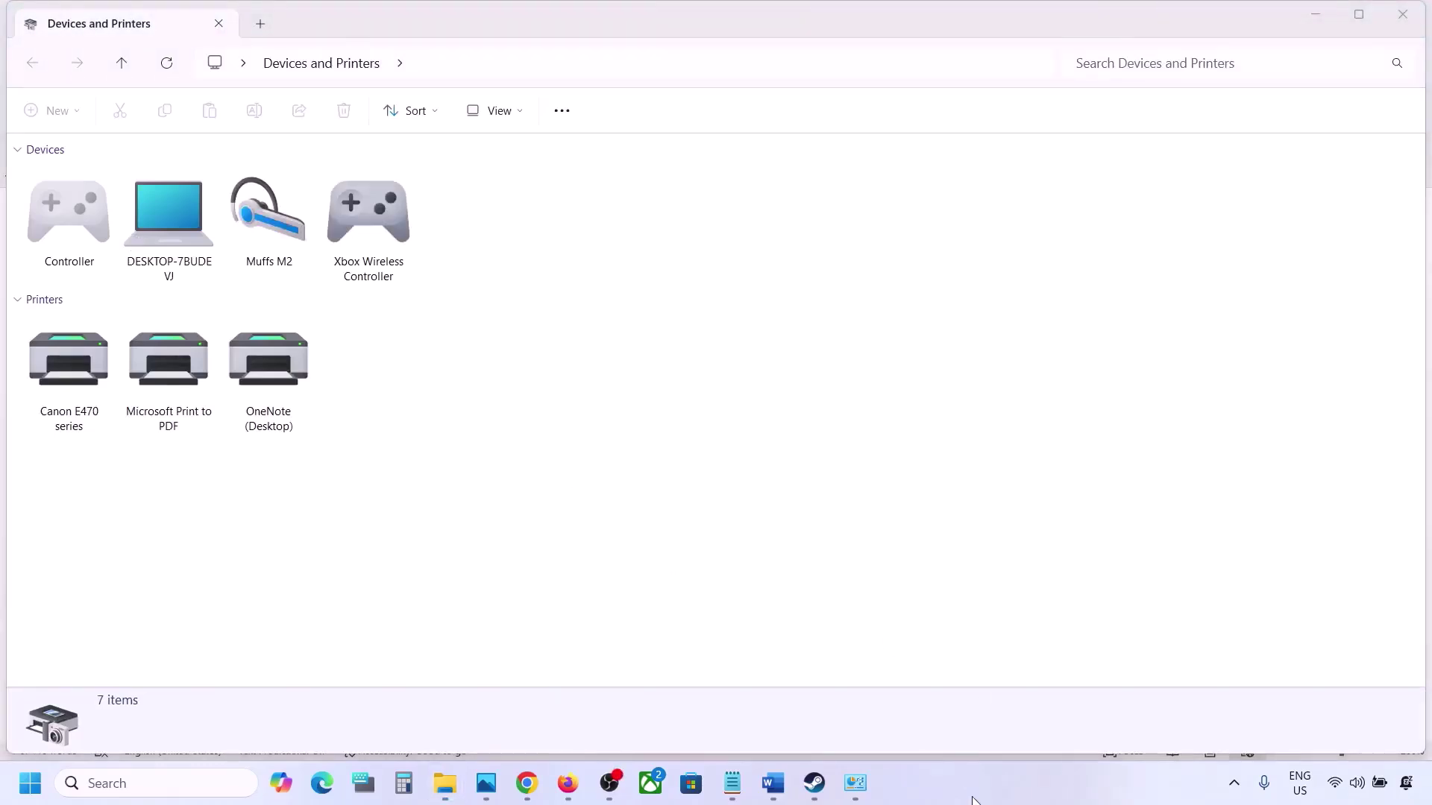
- Turn off the Handsfree Telephony Bluetooth service in the Muffs M2 headset's properties, apply the change and close the dialog
right_click(277, 216)
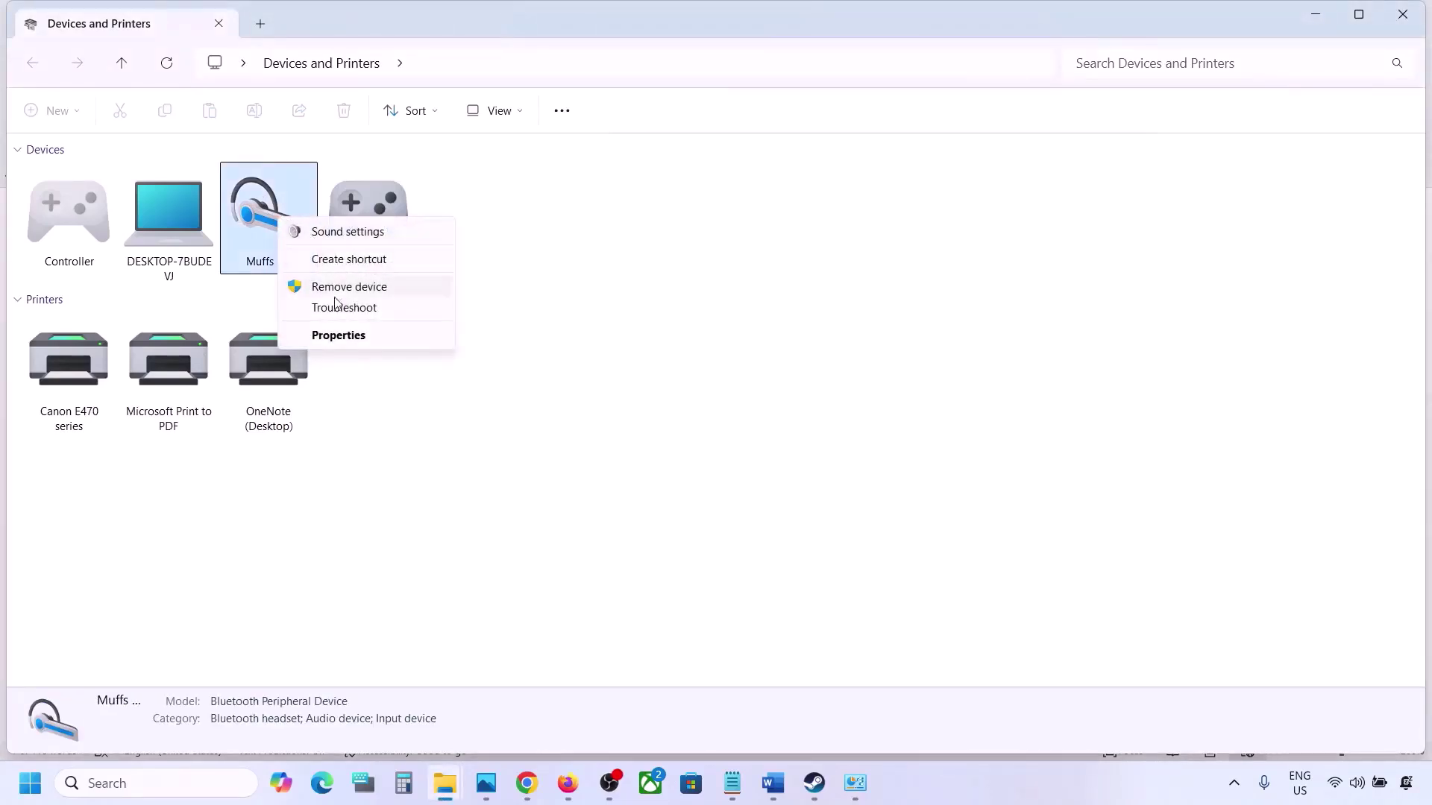
click(332, 337)
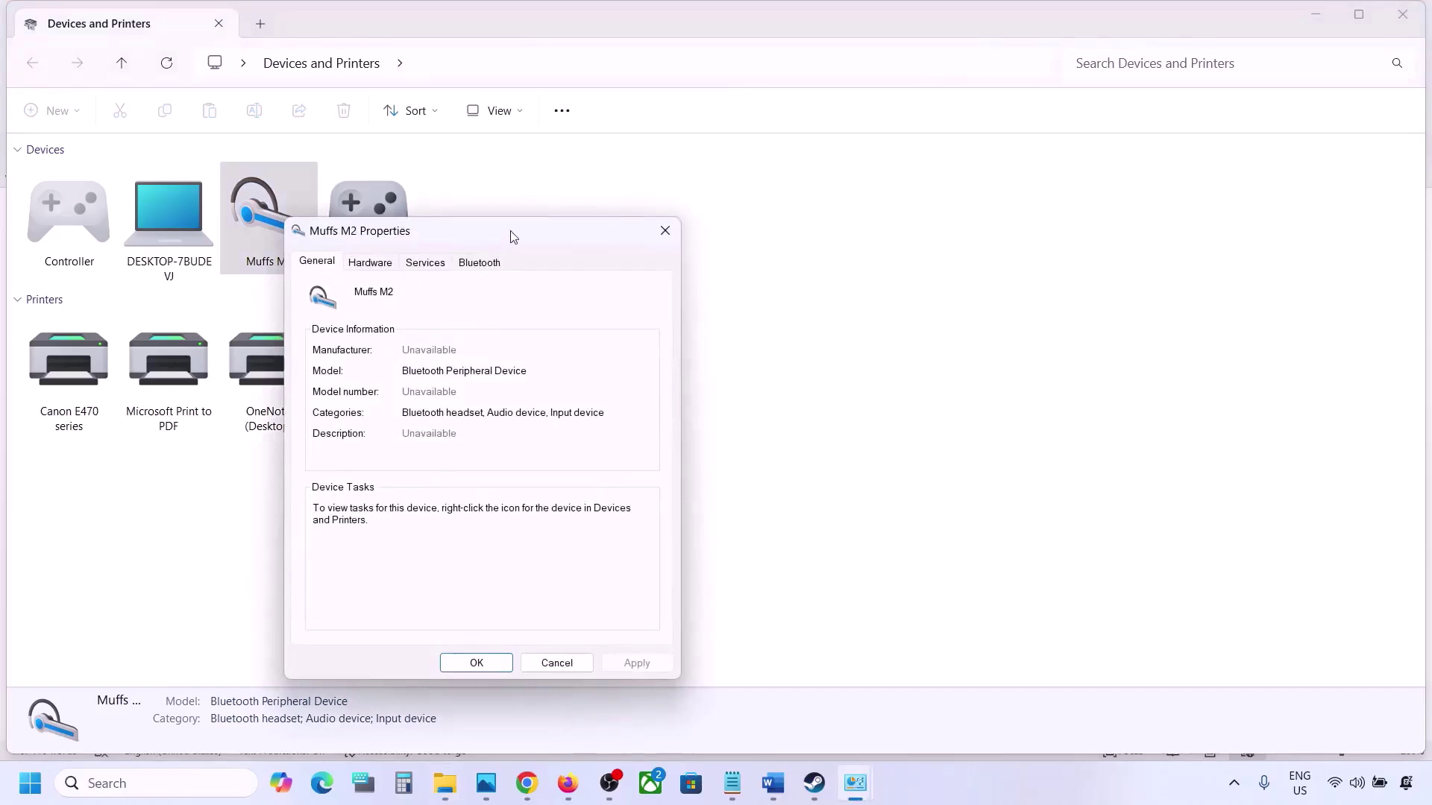
drag(511, 236, 669, 199)
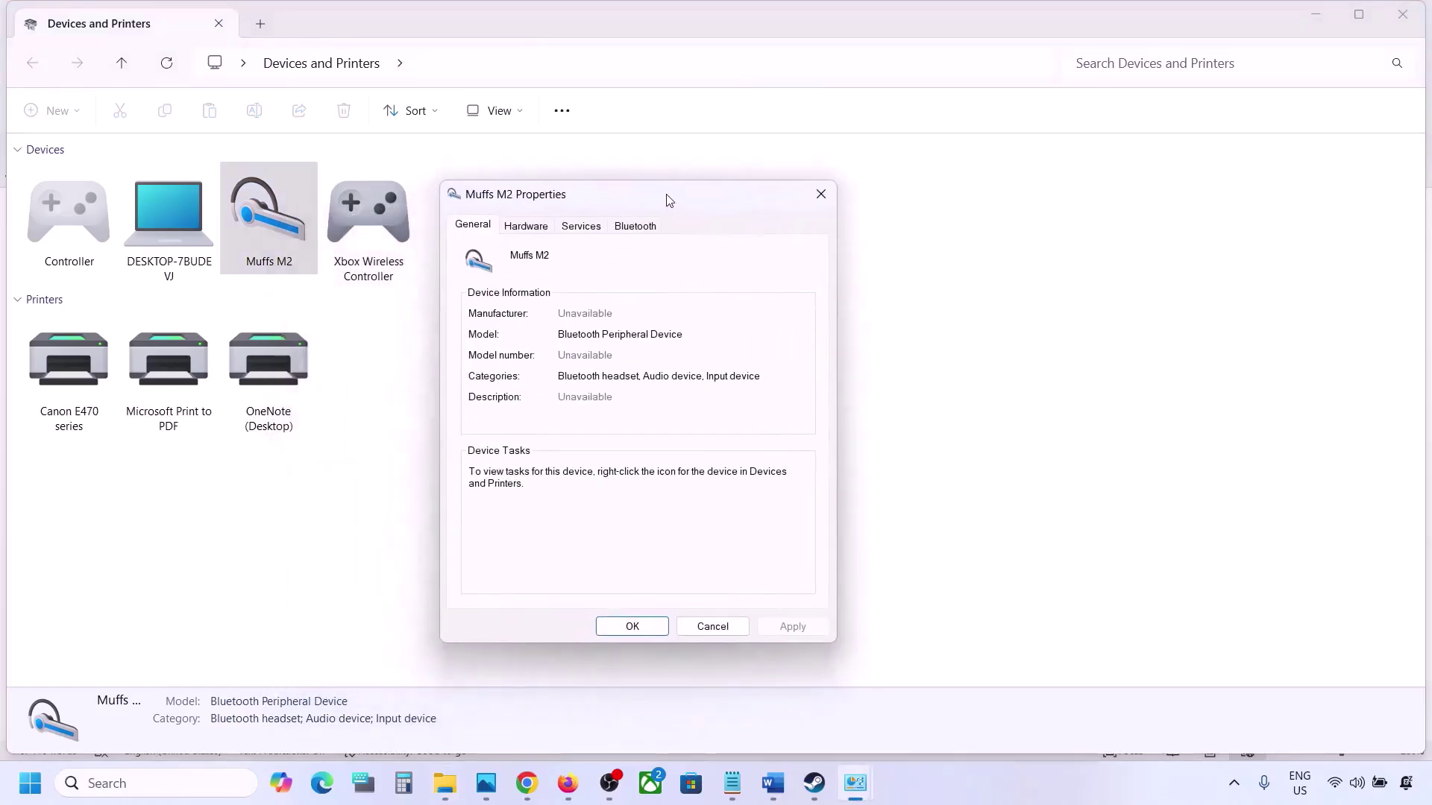
click(640, 228)
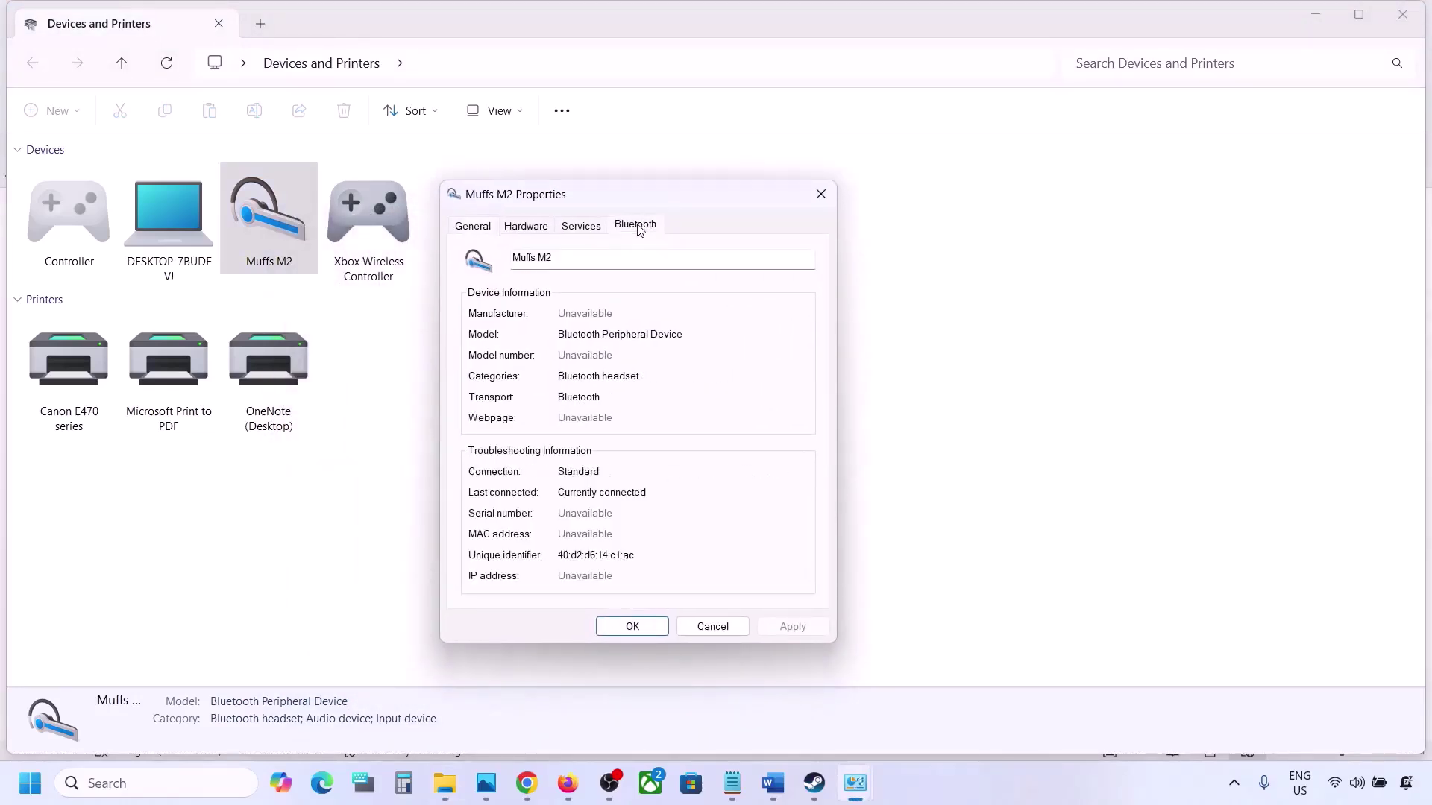
click(594, 234)
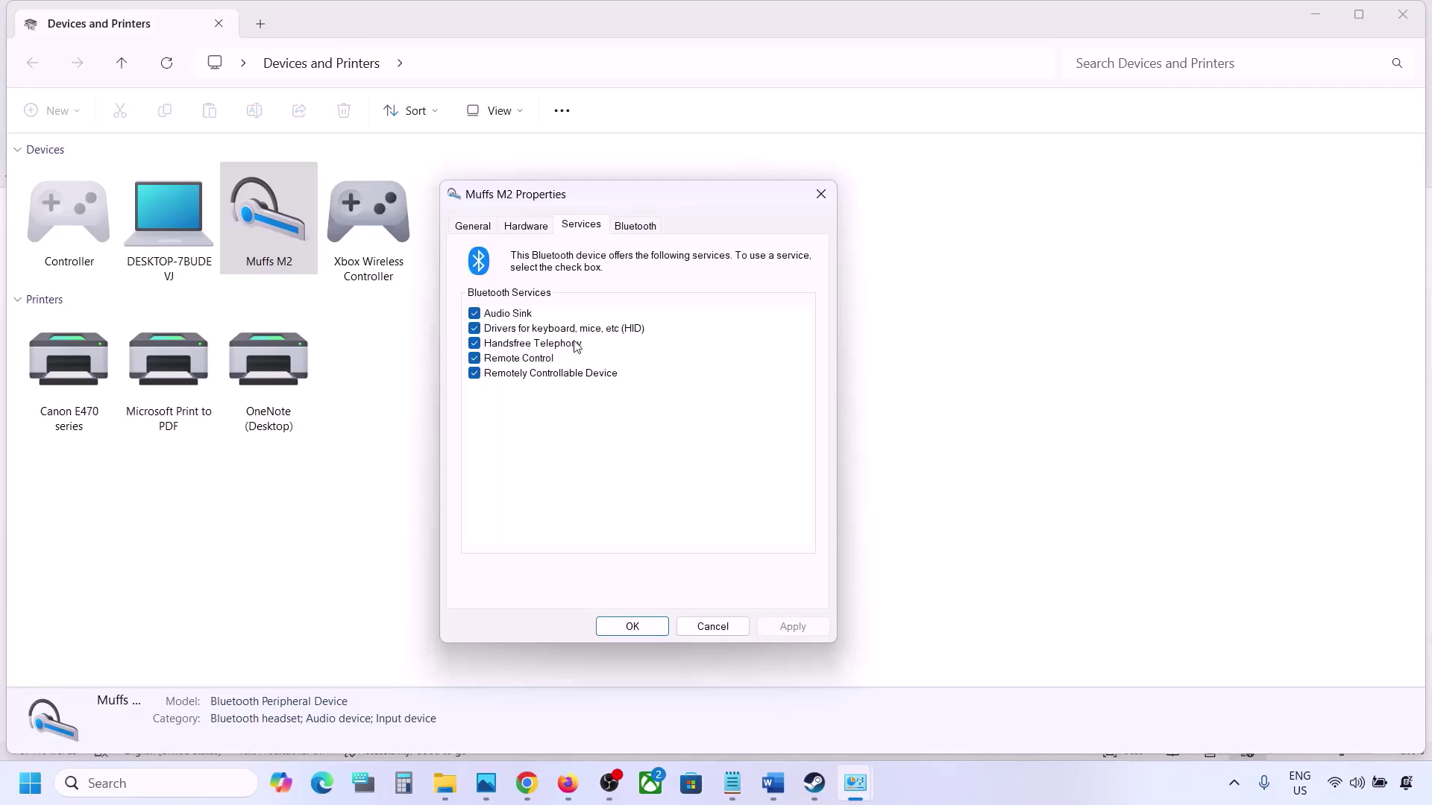
click(475, 344)
click(792, 624)
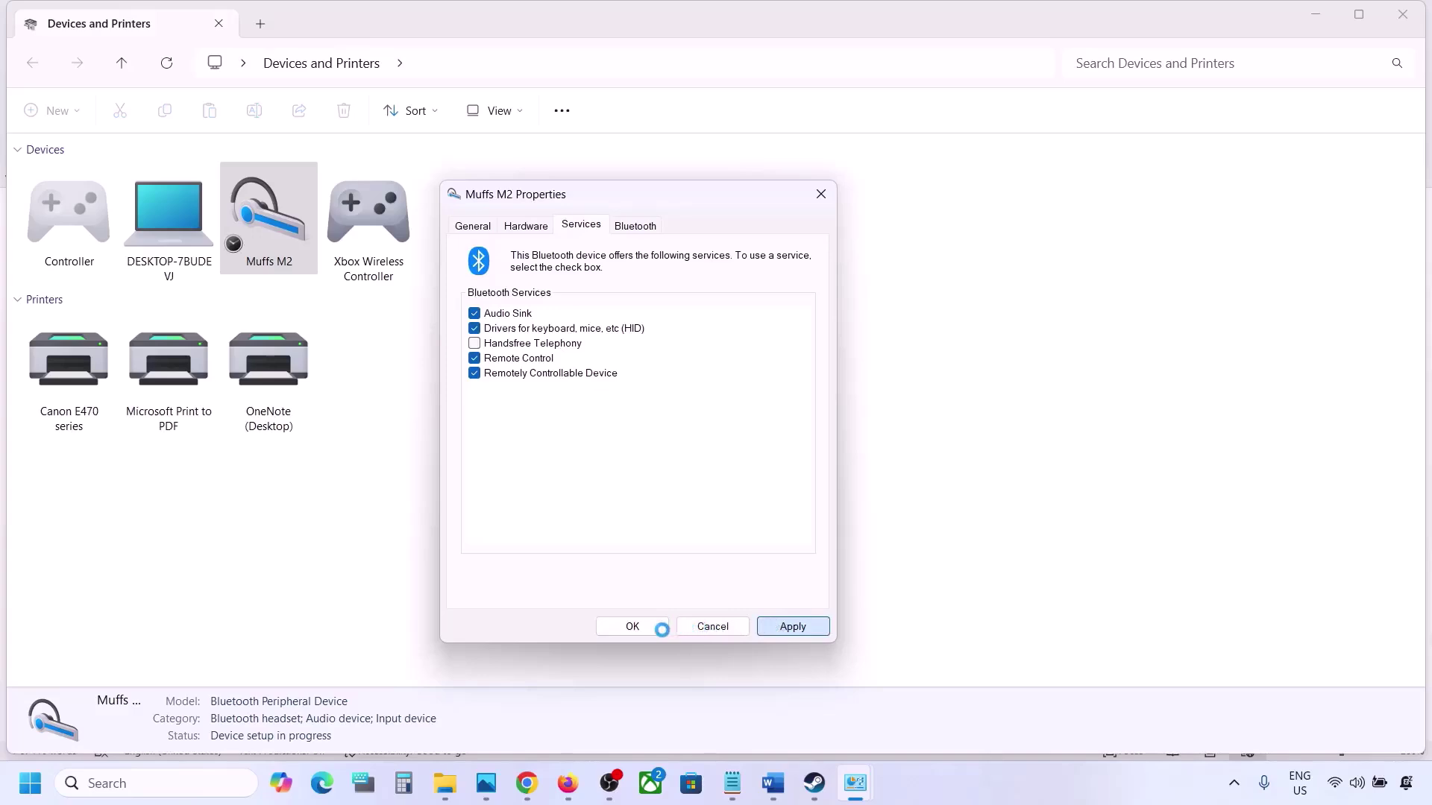
click(638, 627)
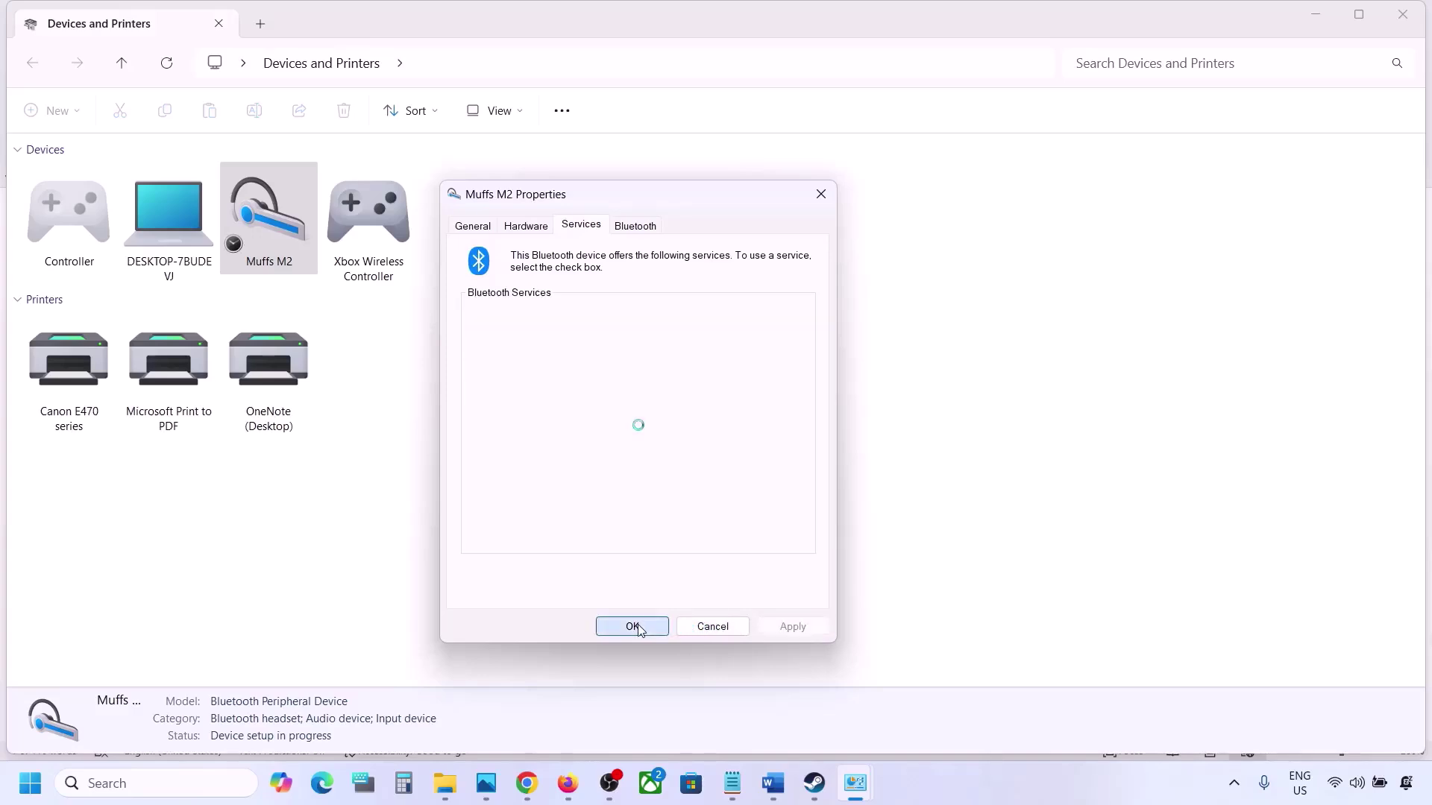
- Switch to the Word document and select the text Install Audio Driver in the Step 10 heading
click(809, 795)
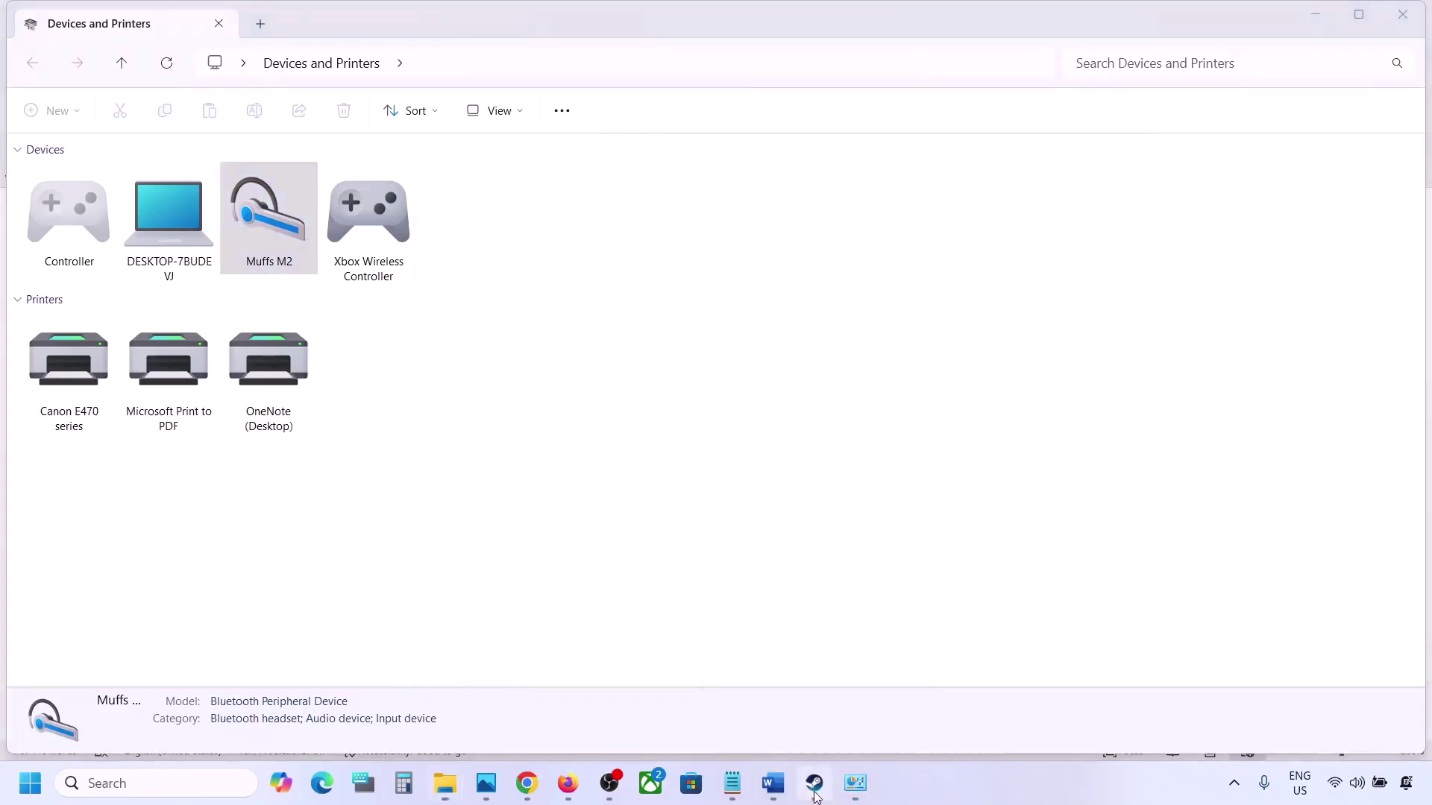
click(773, 783)
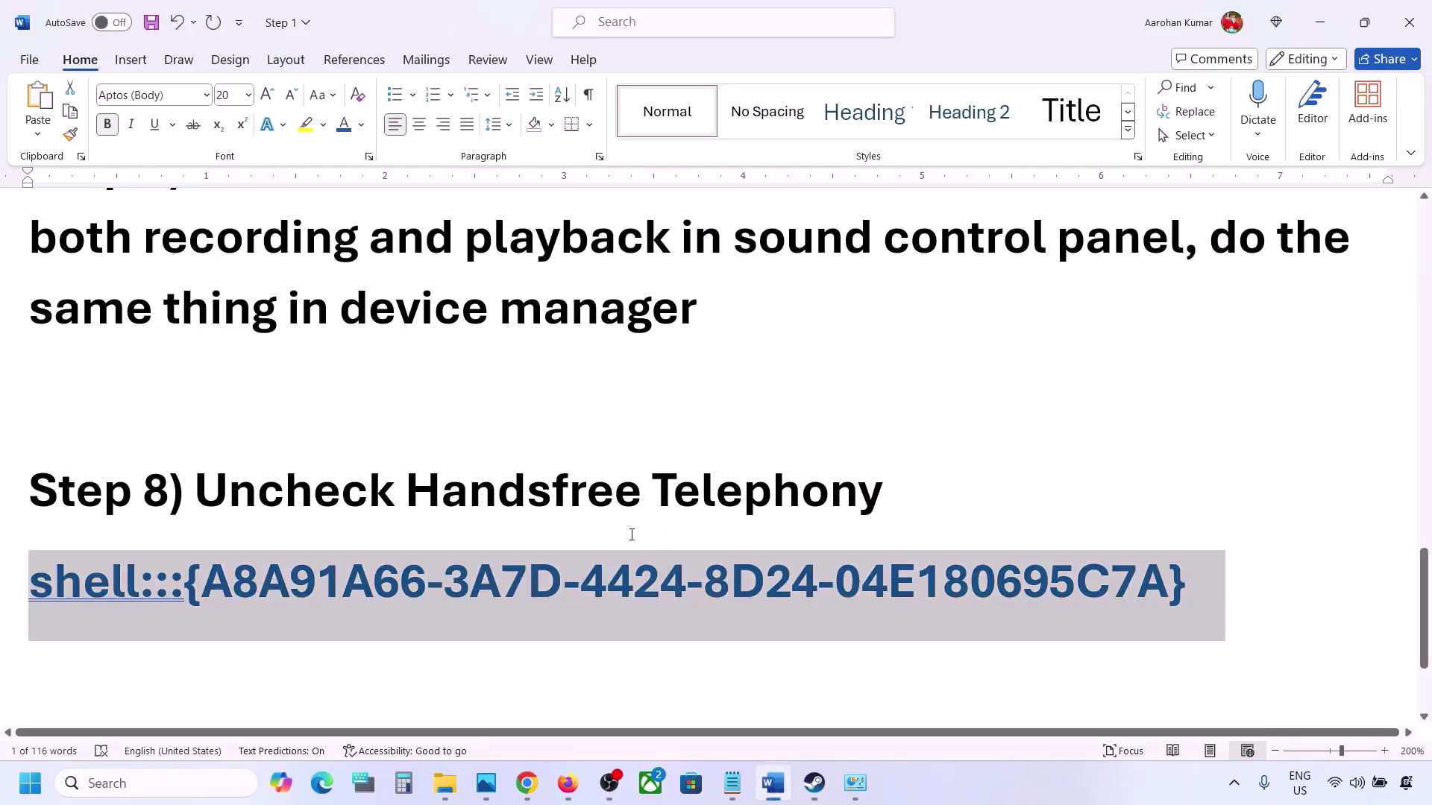
scroll(630, 534, down, 3)
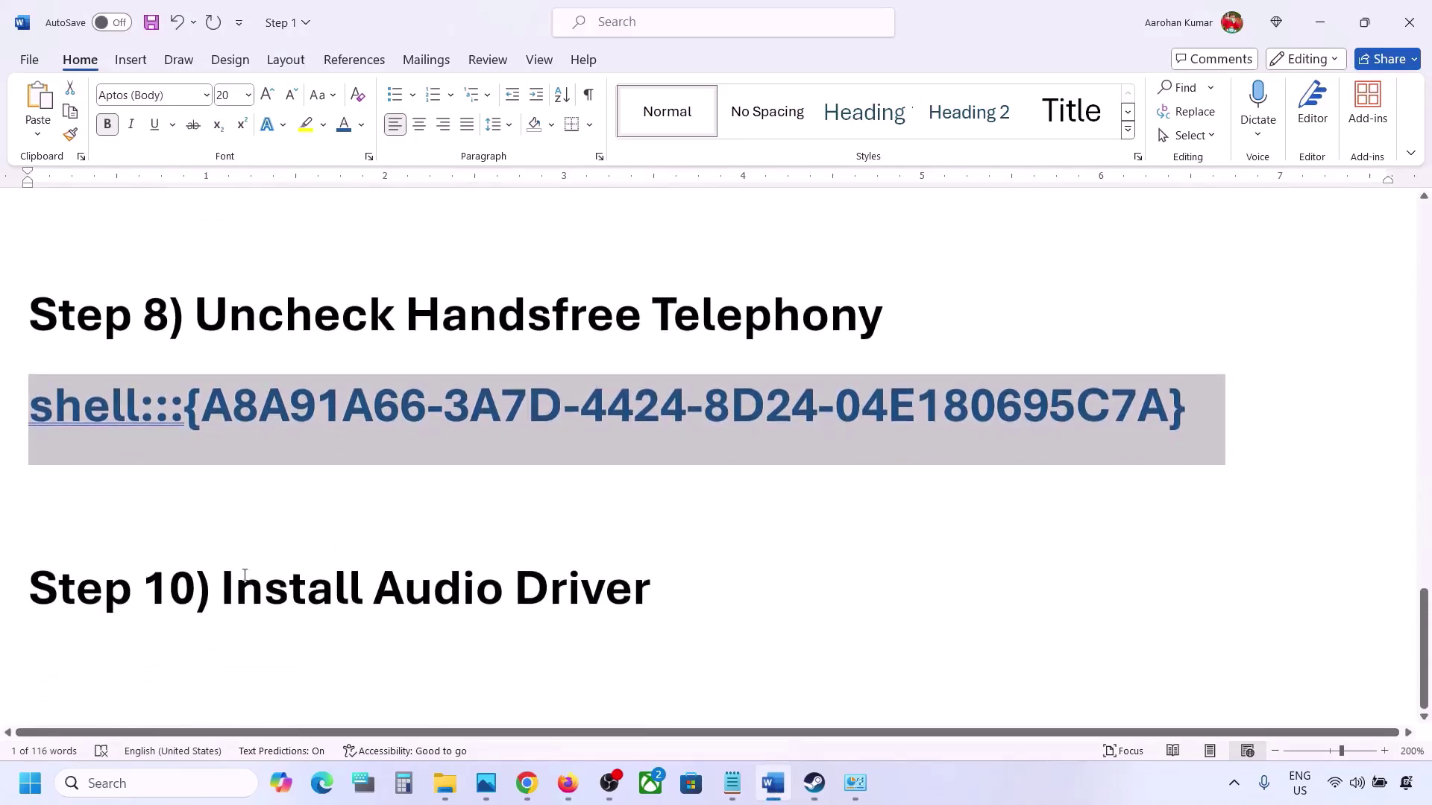
drag(222, 592, 653, 597)
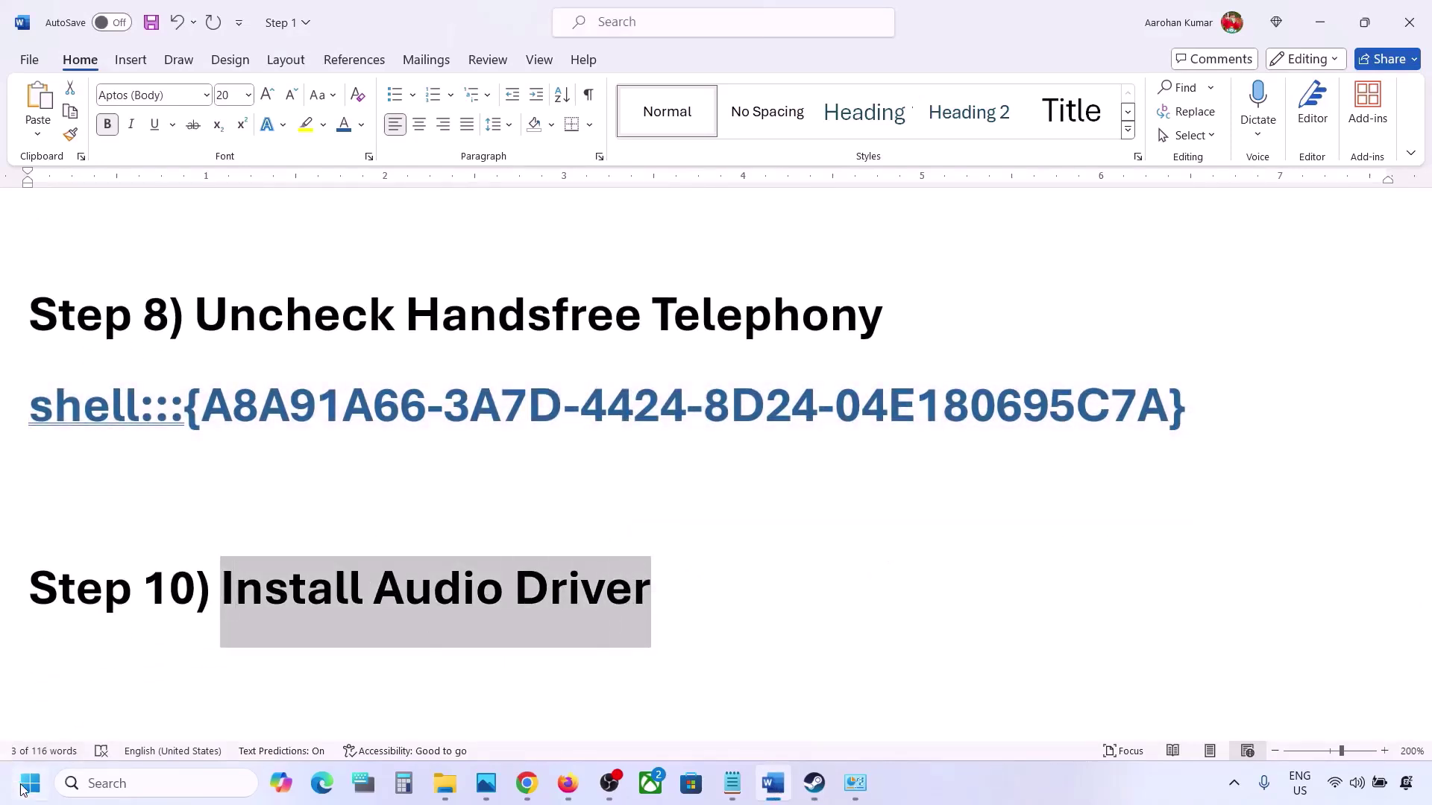
- Open Device Manager and start a driver update for Realtek(R) Audio under Sound, video and game controllers
right_click(22, 789)
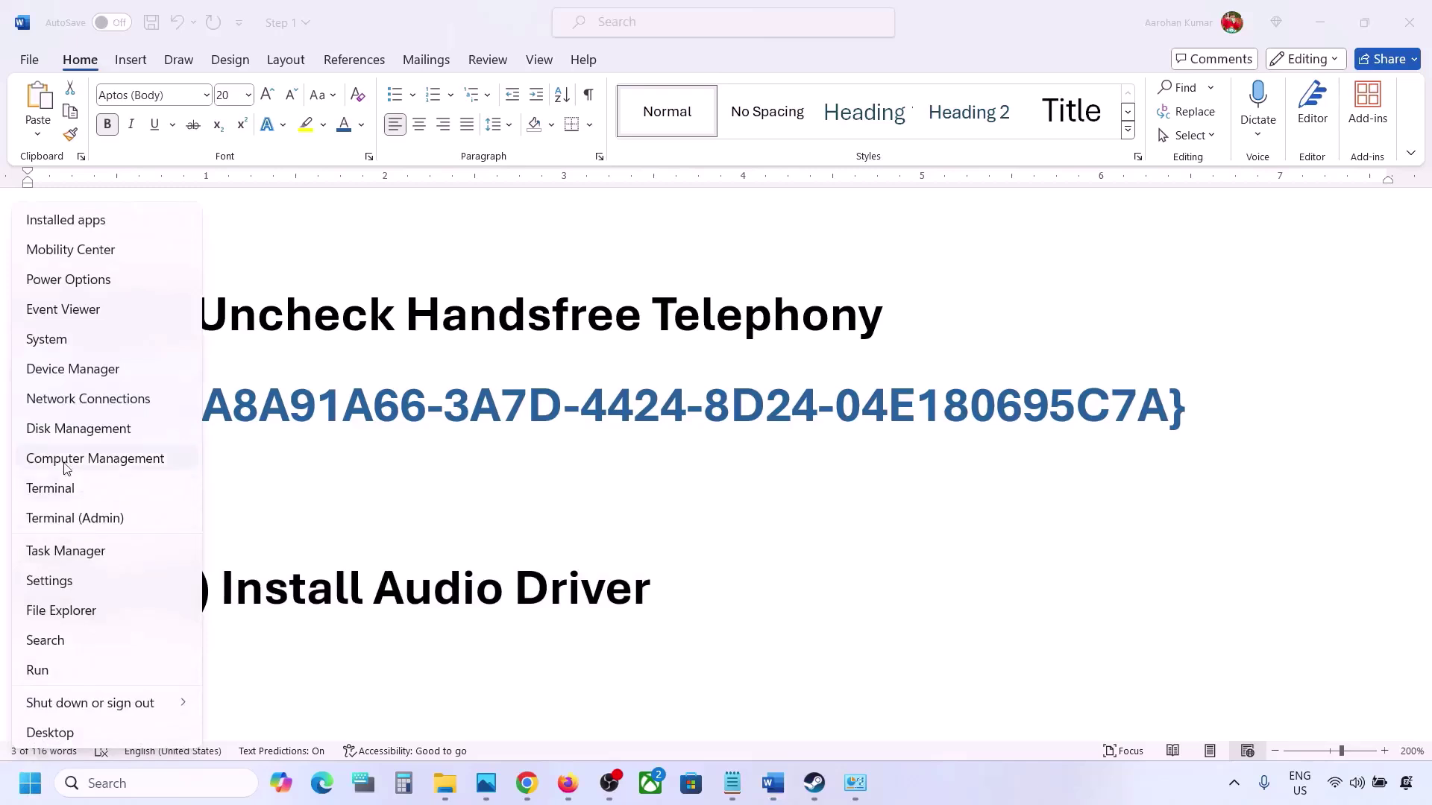
click(66, 369)
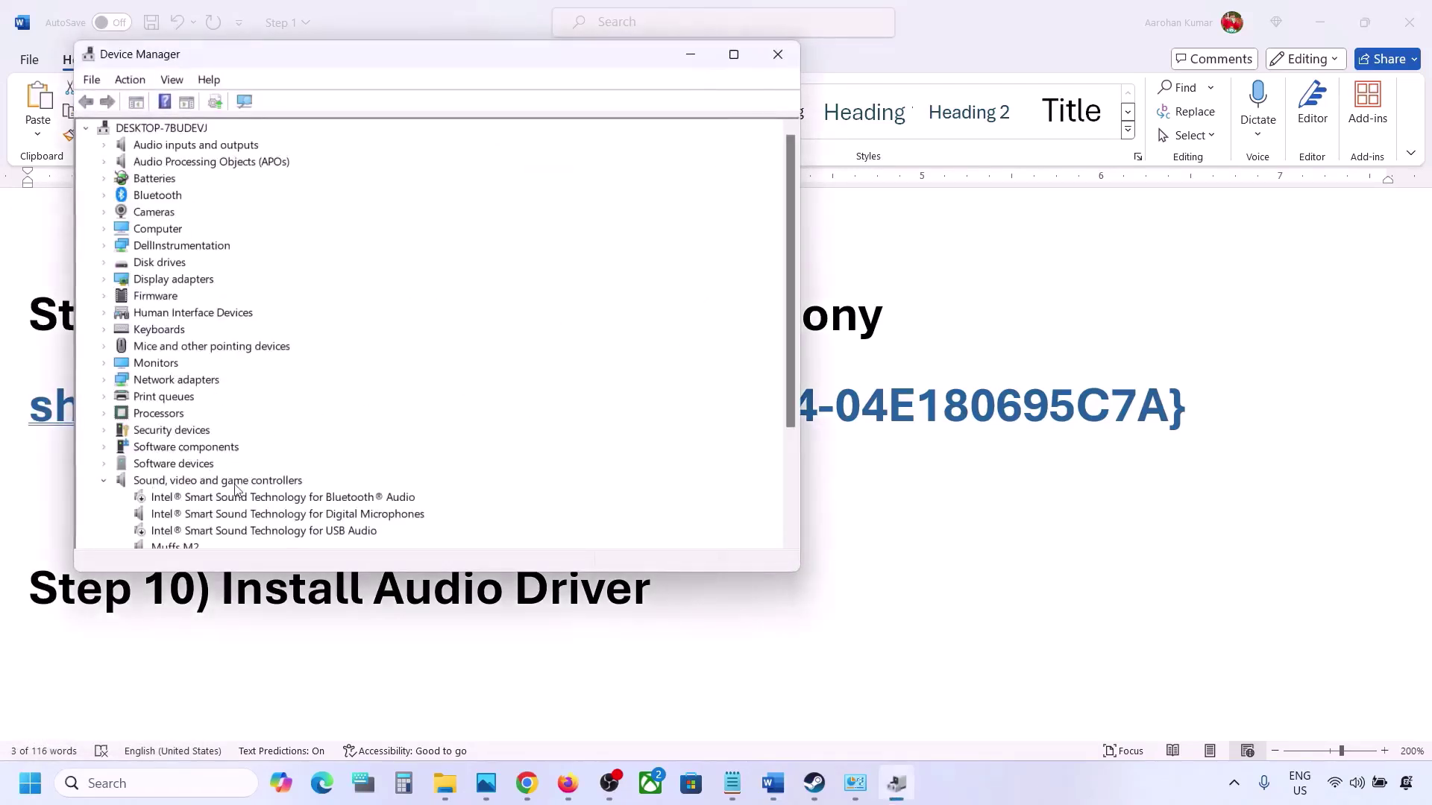
scroll(235, 487, down, 2)
click(171, 501)
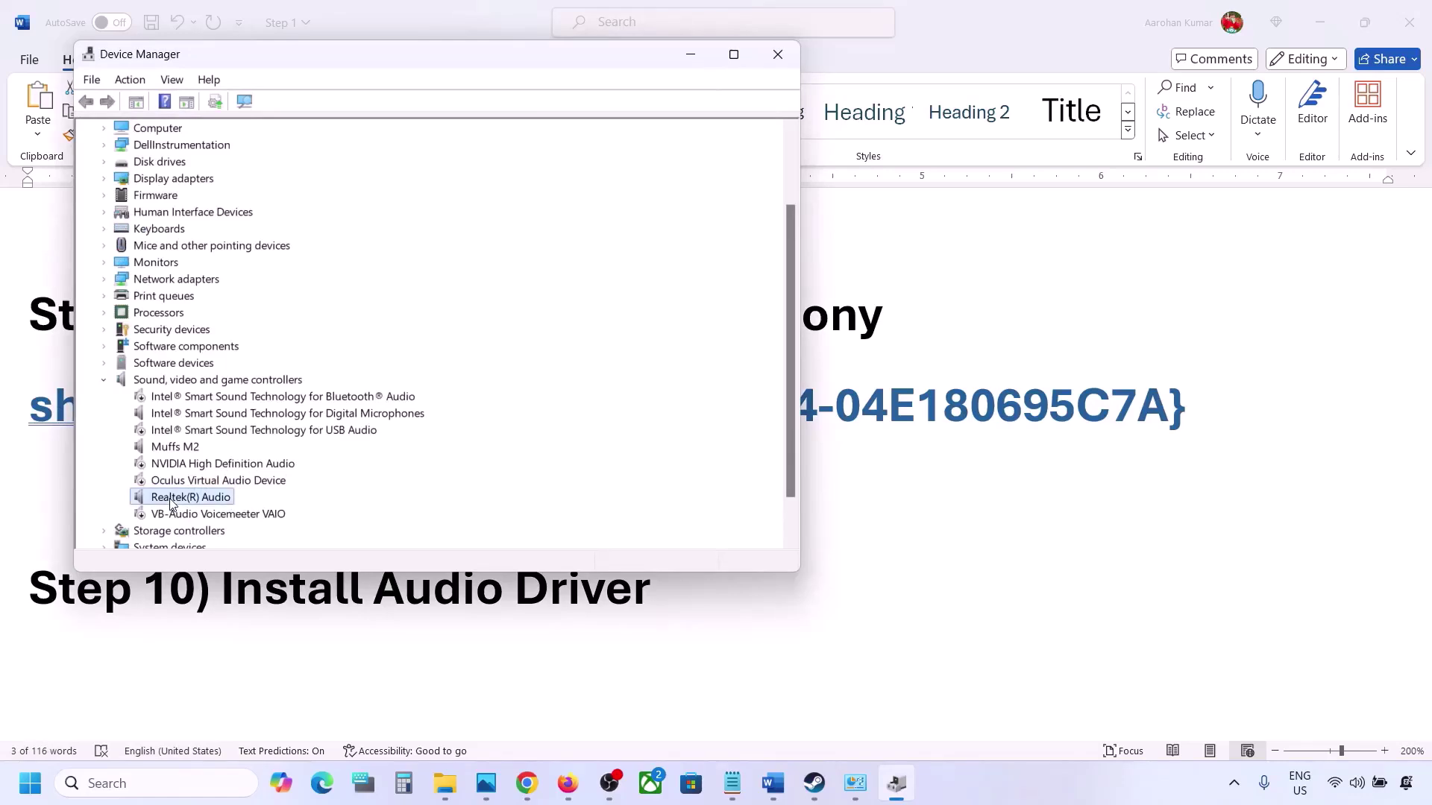
right_click(172, 499)
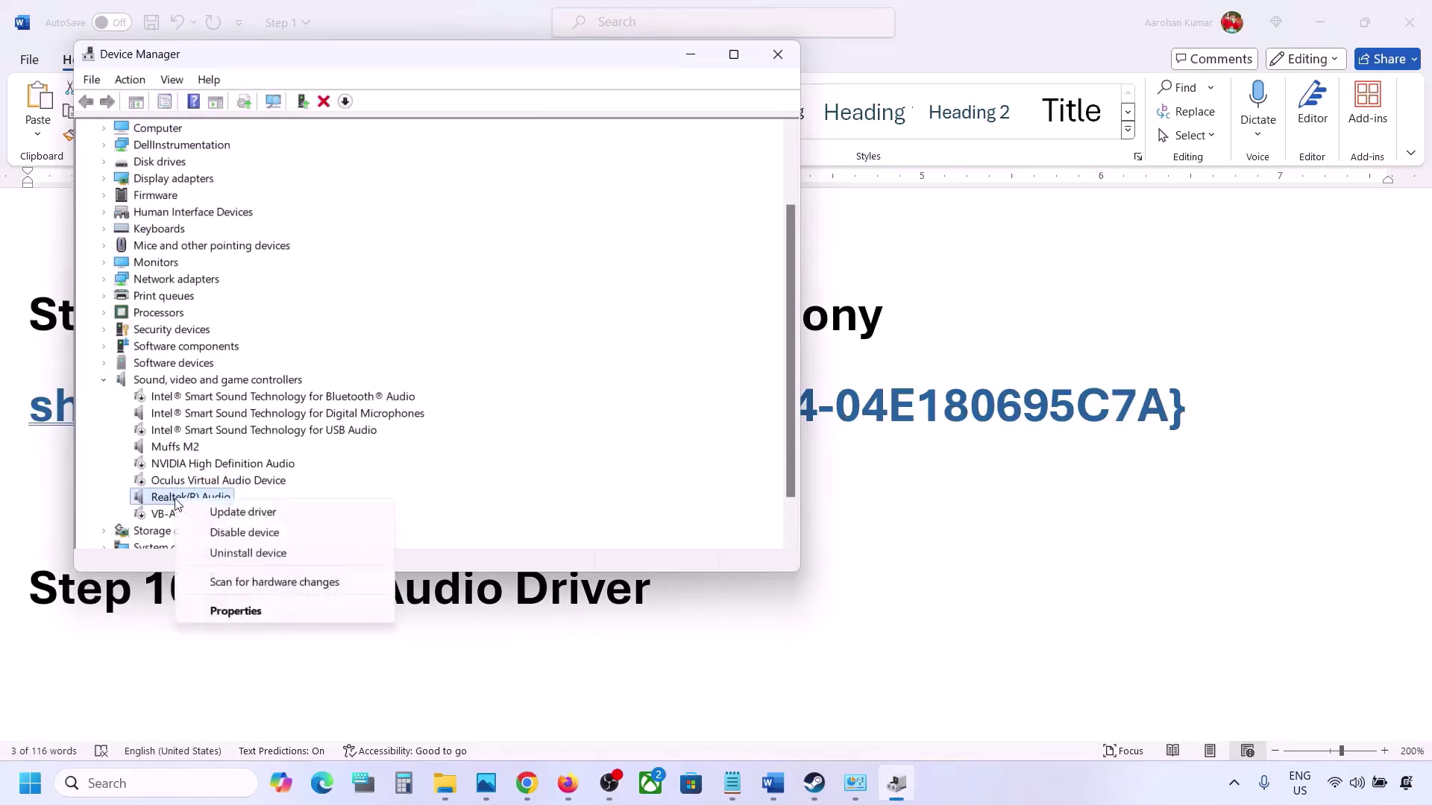
click(273, 514)
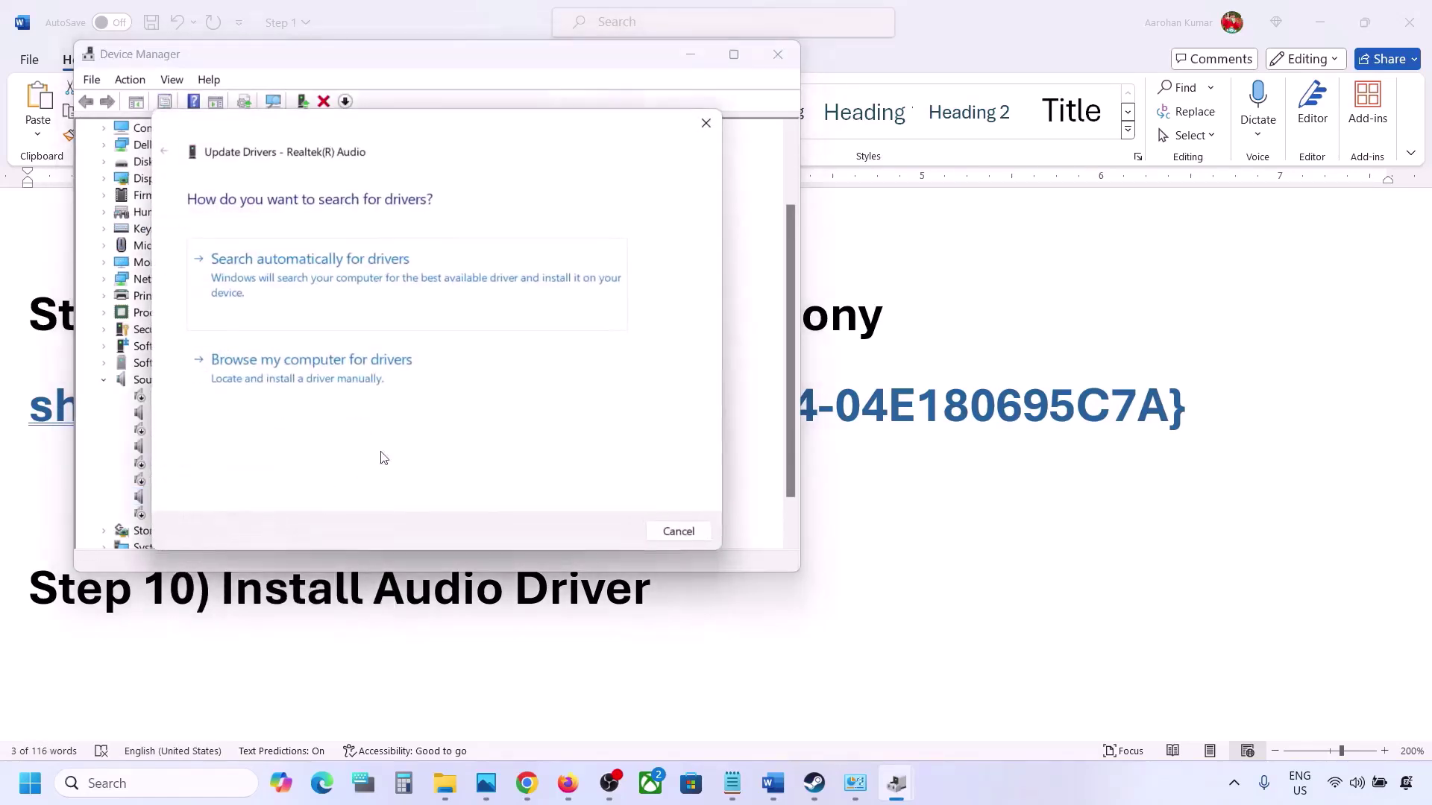
- Select Realtek Audio from the available drivers on the computer, then cancel the driver update and close Device Manager
click(339, 380)
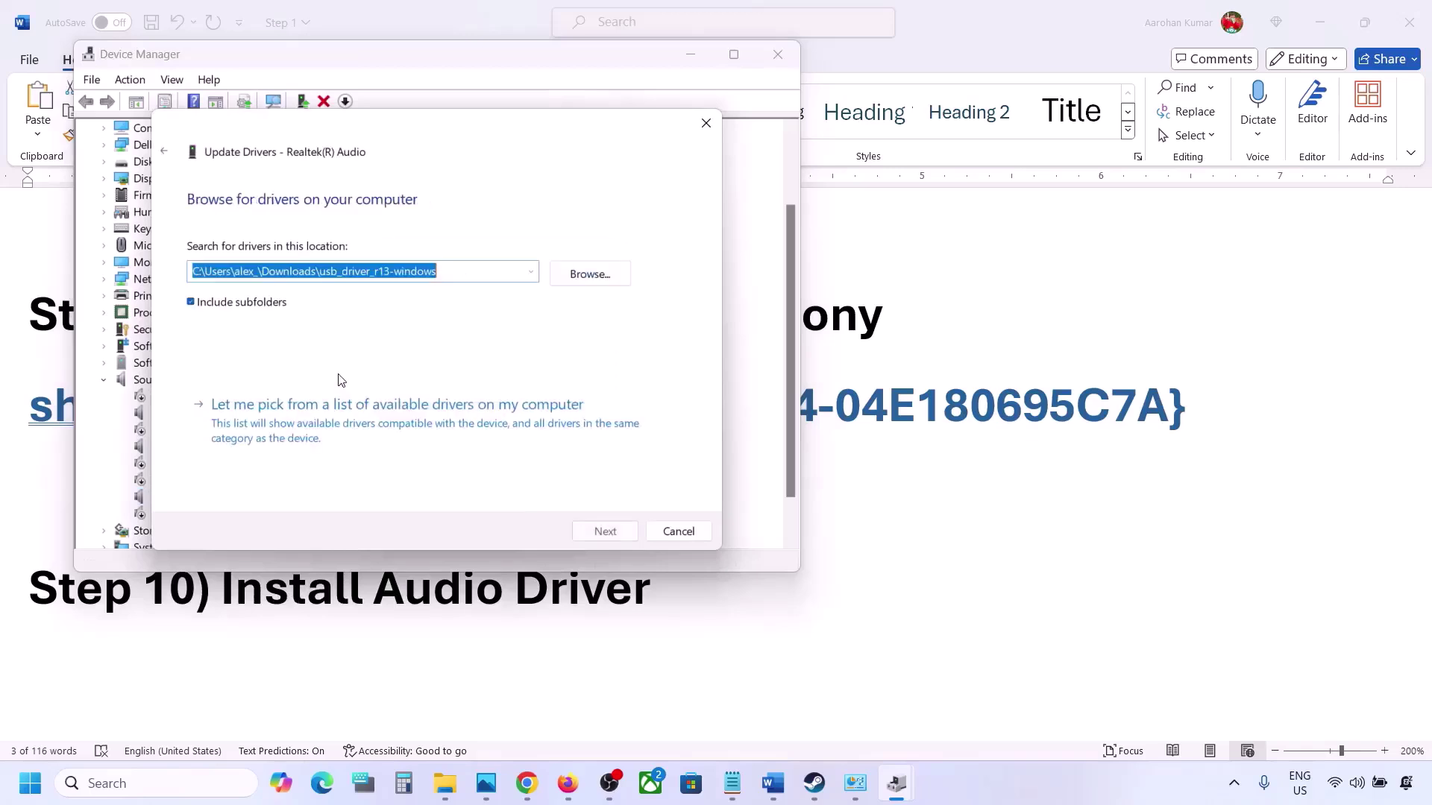
click(293, 427)
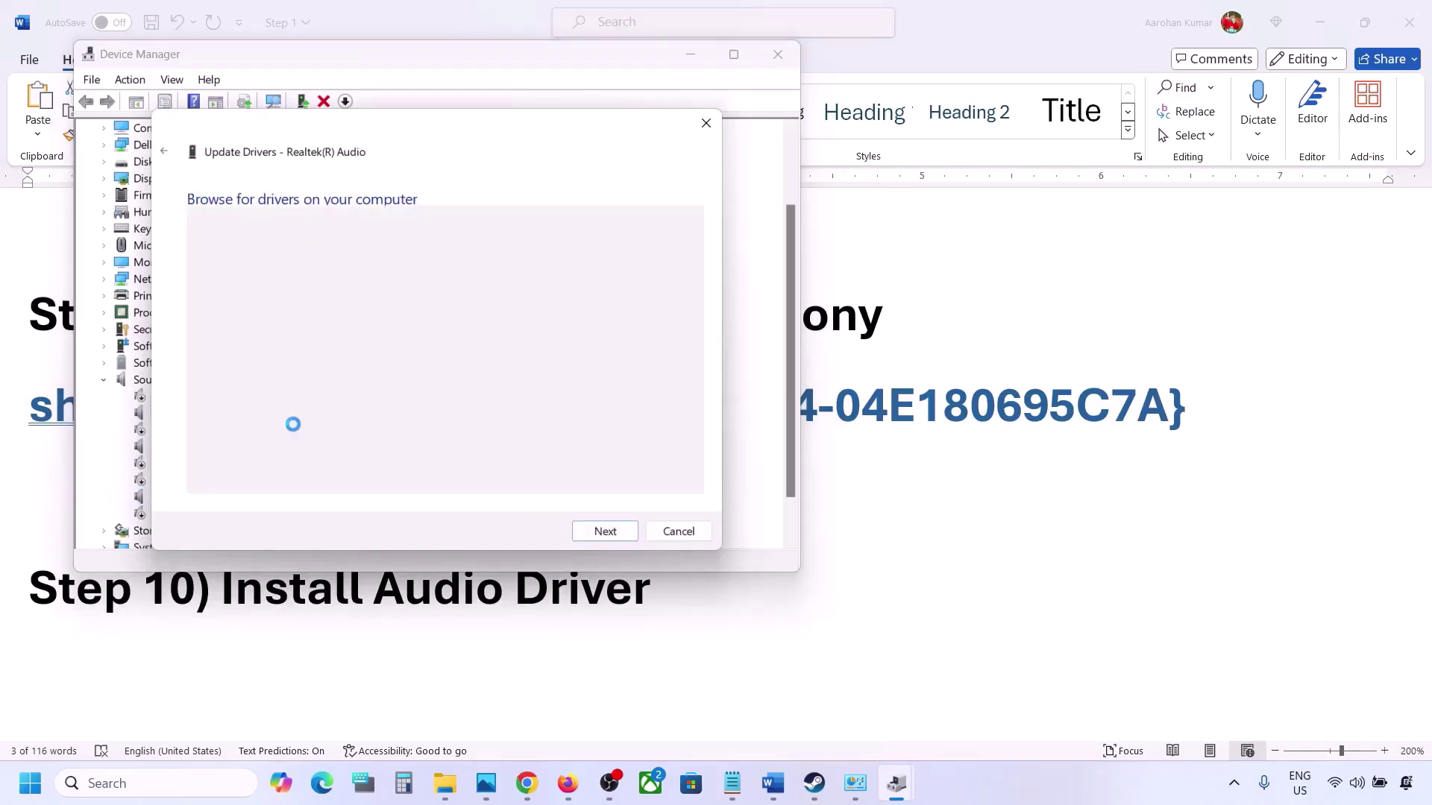
click(230, 361)
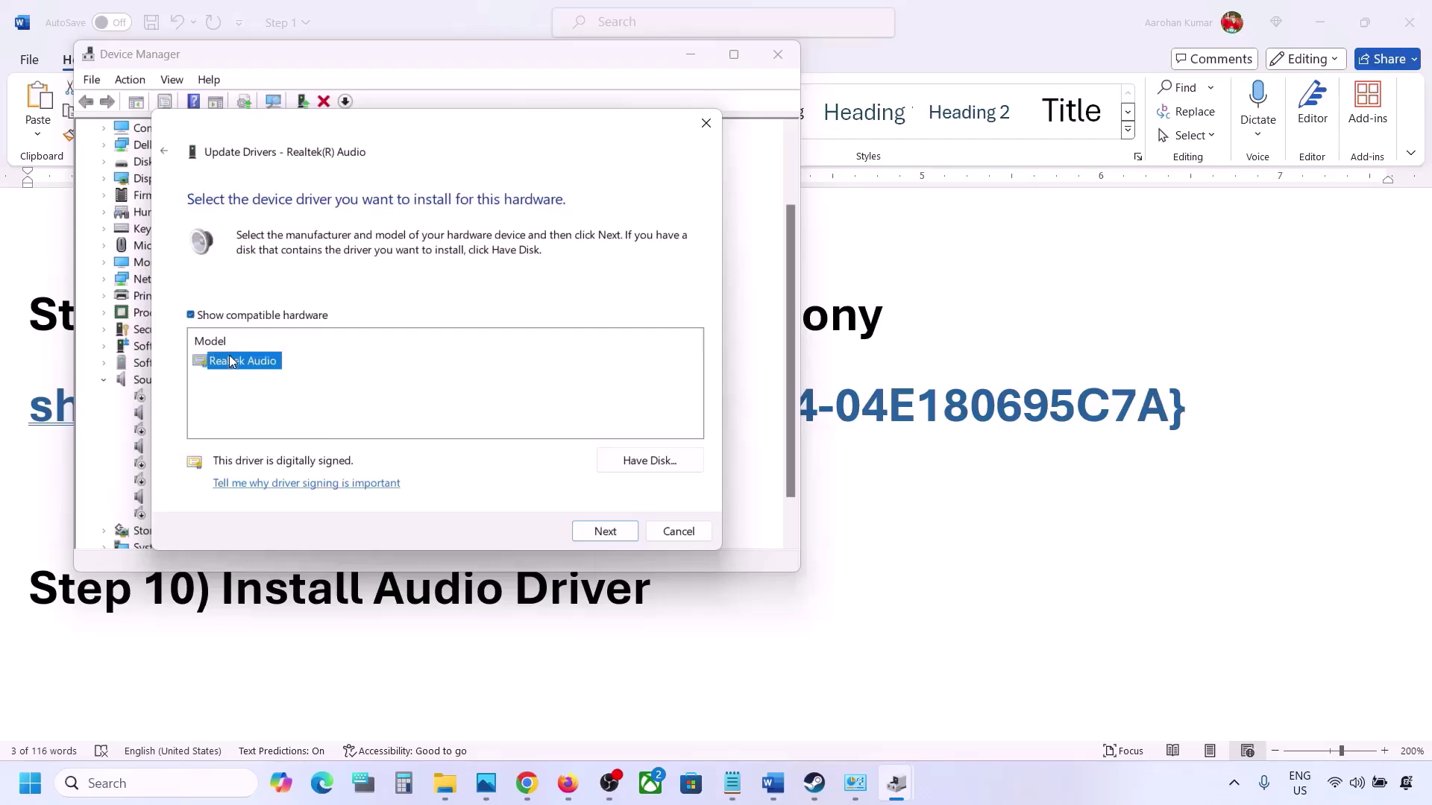
drag(423, 131, 588, 105)
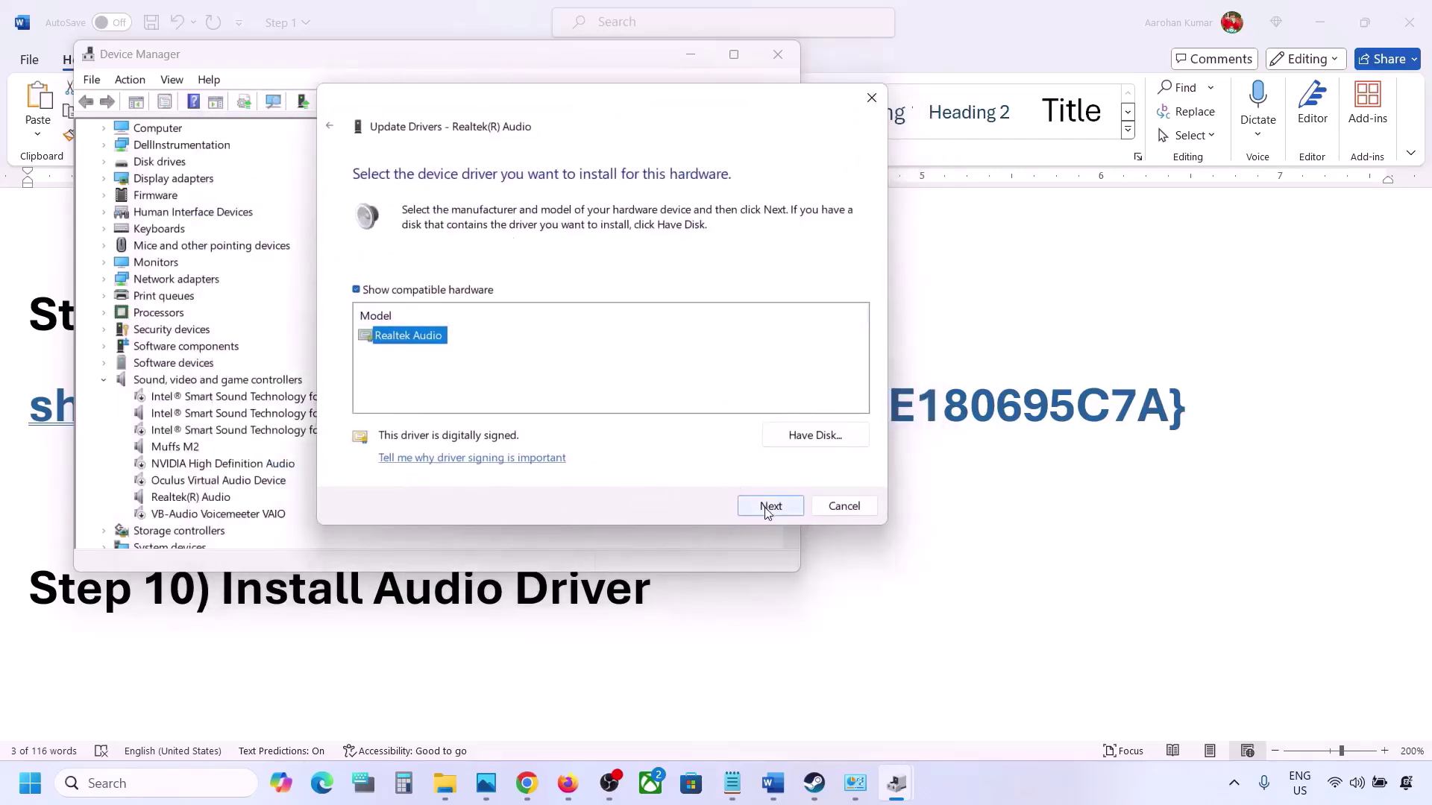
click(836, 507)
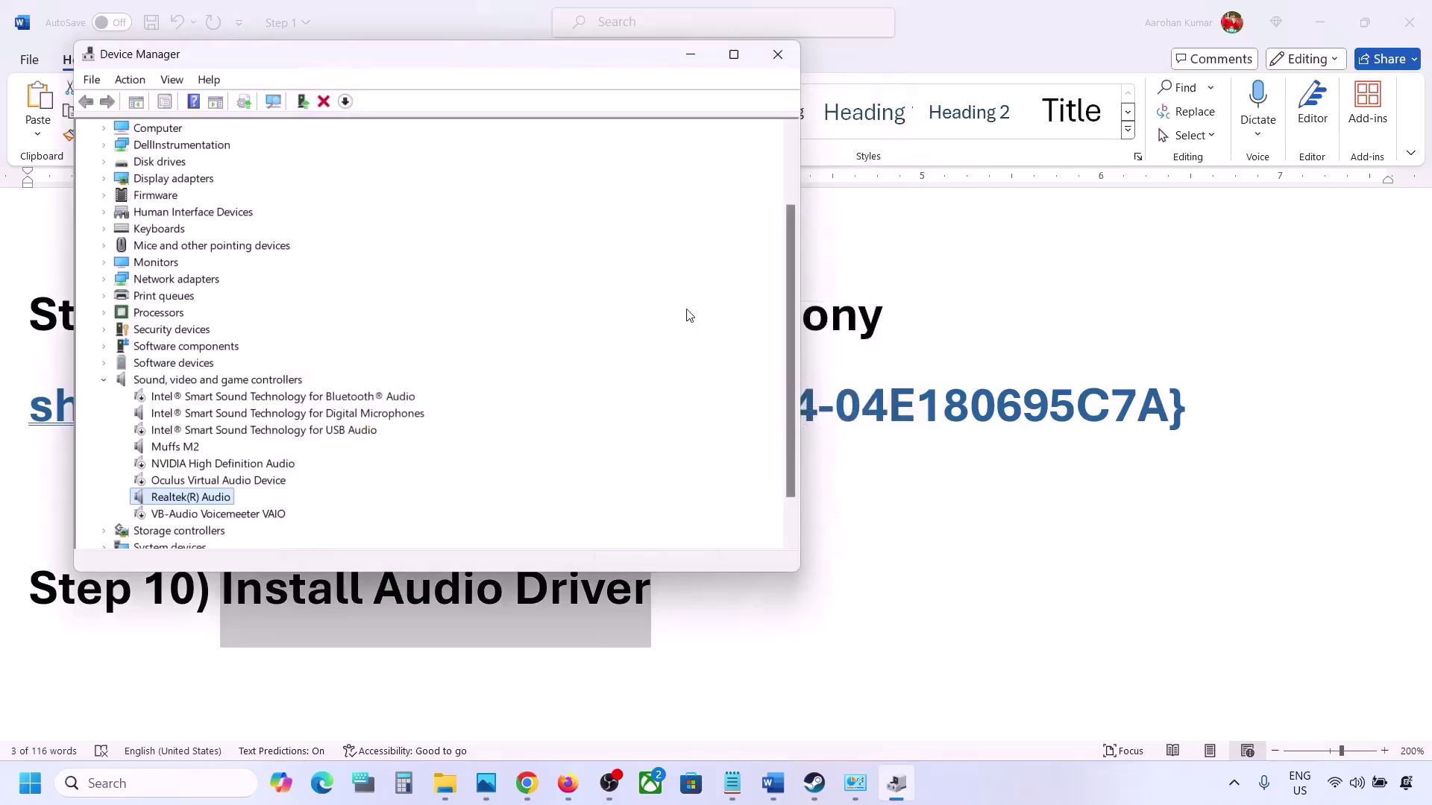
click(778, 54)
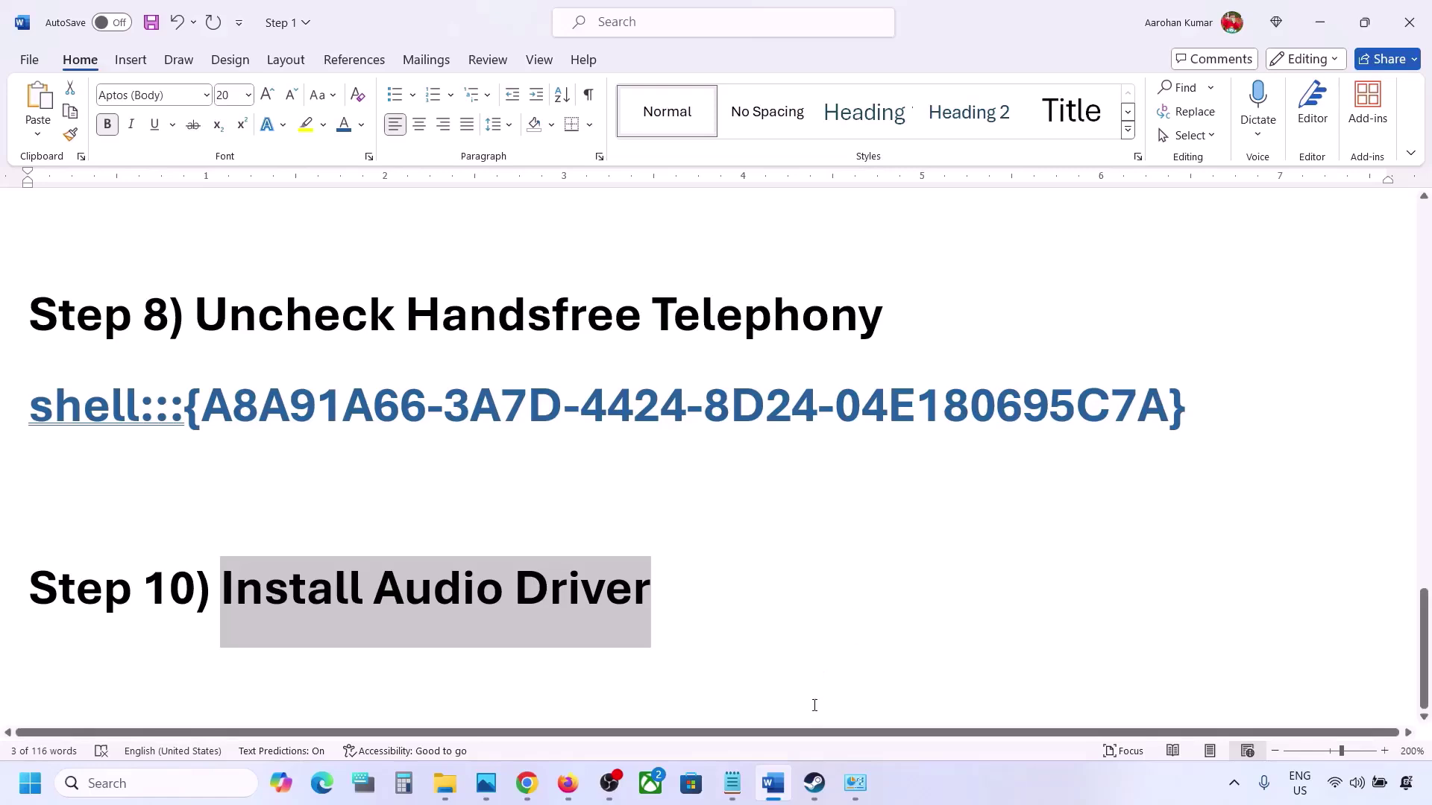
- Switch to Steam, verify the integrity of the Metaphor: ReFantazio - Prologue Demo files and close the demo's properties
scroll(818, 556, up, 5)
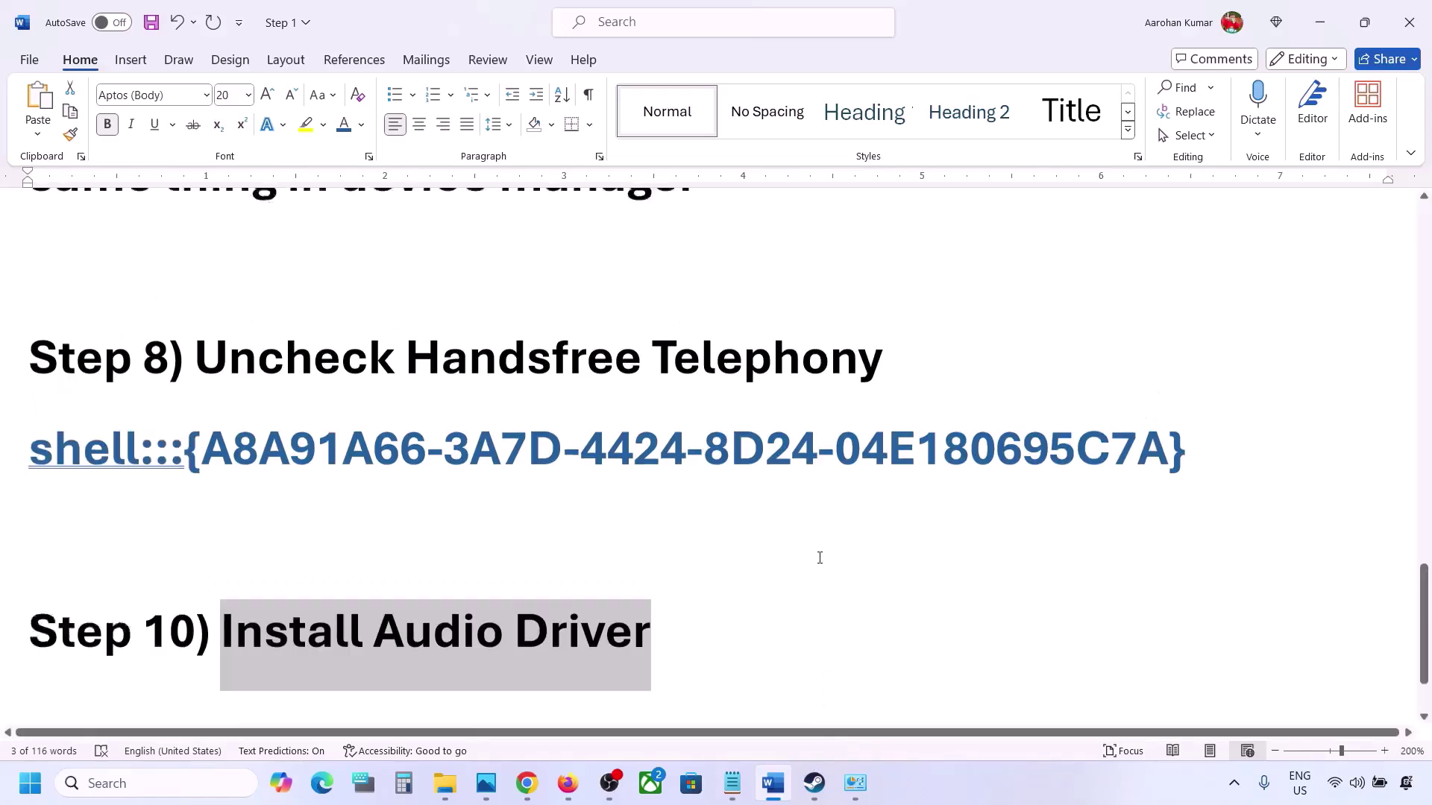
click(967, 800)
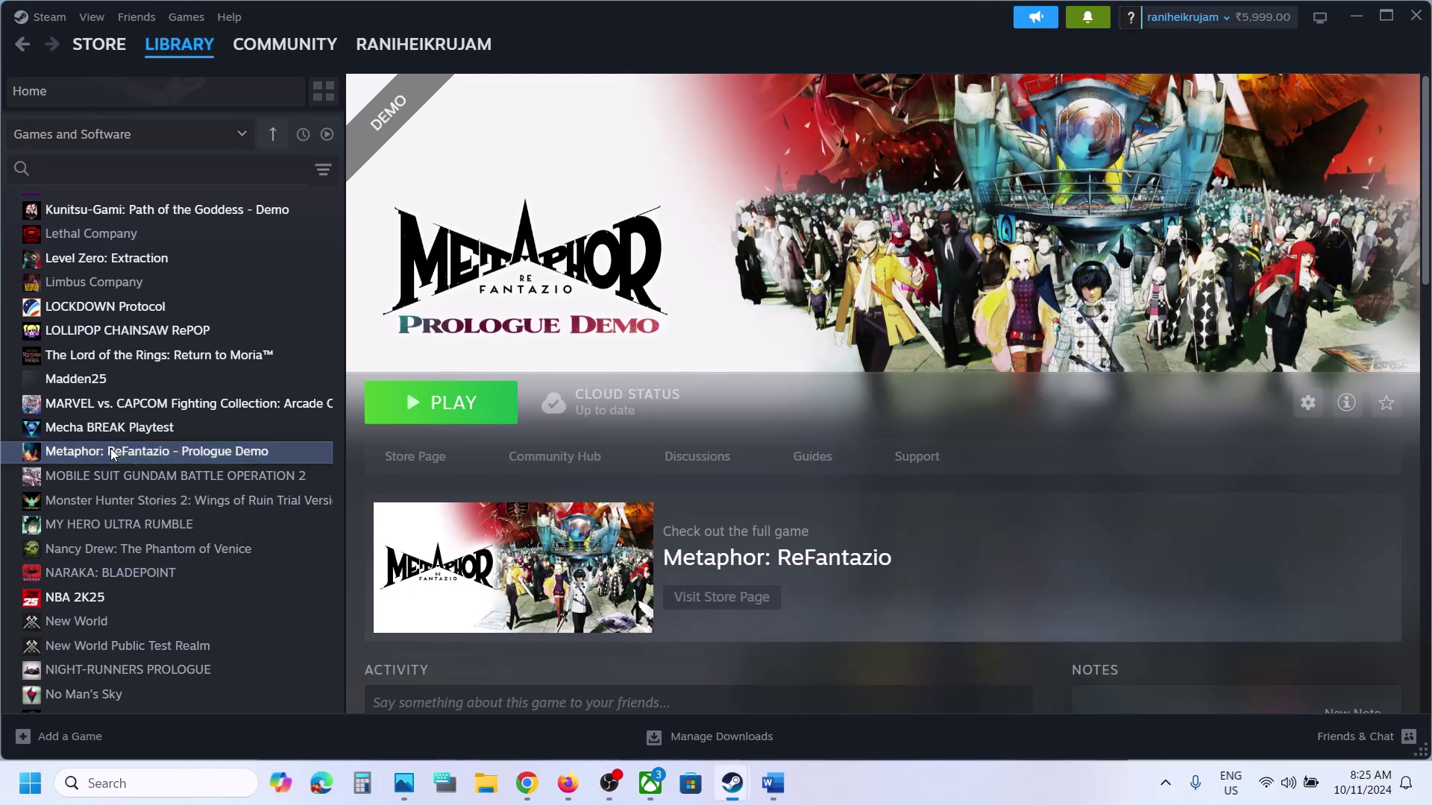
right_click(119, 452)
click(202, 598)
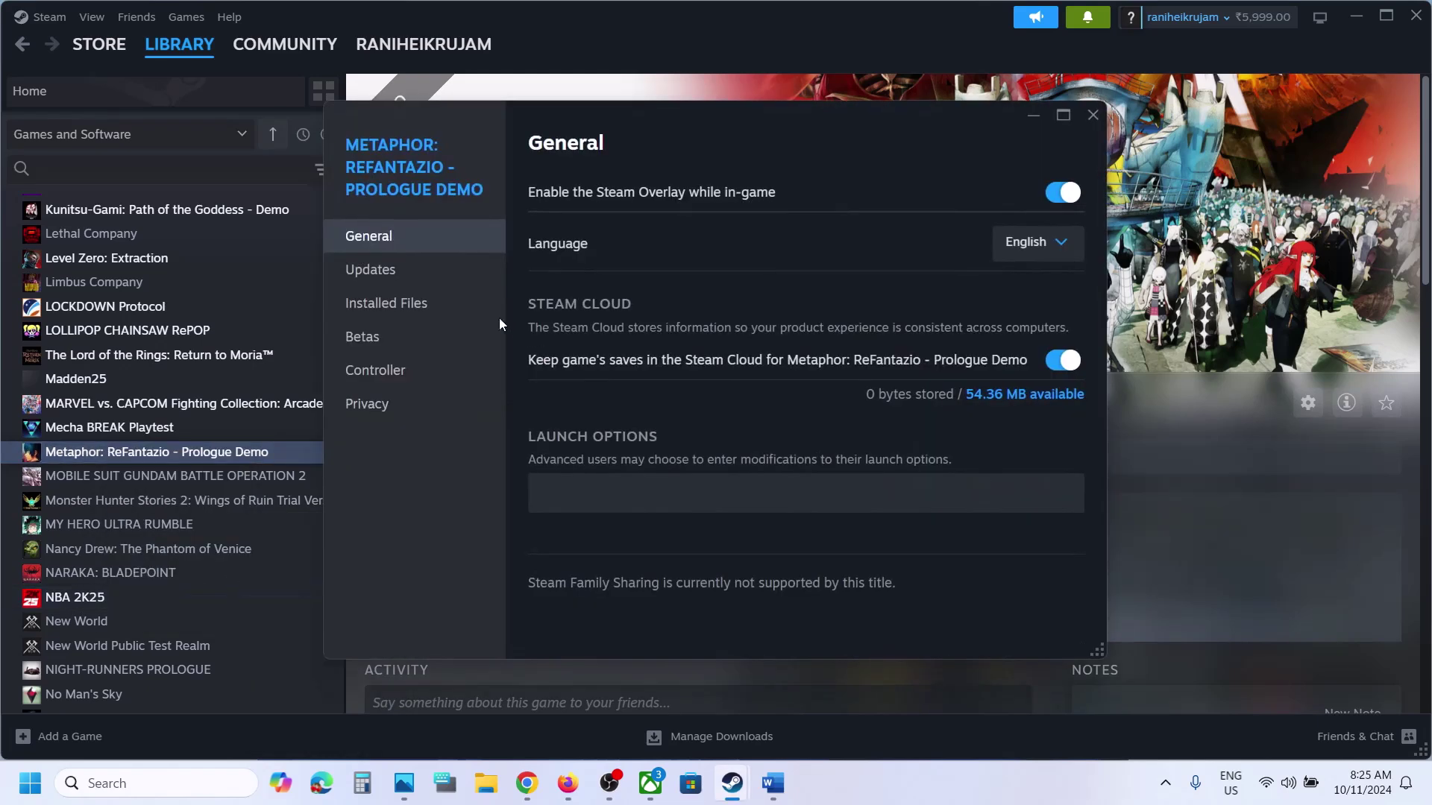
click(417, 312)
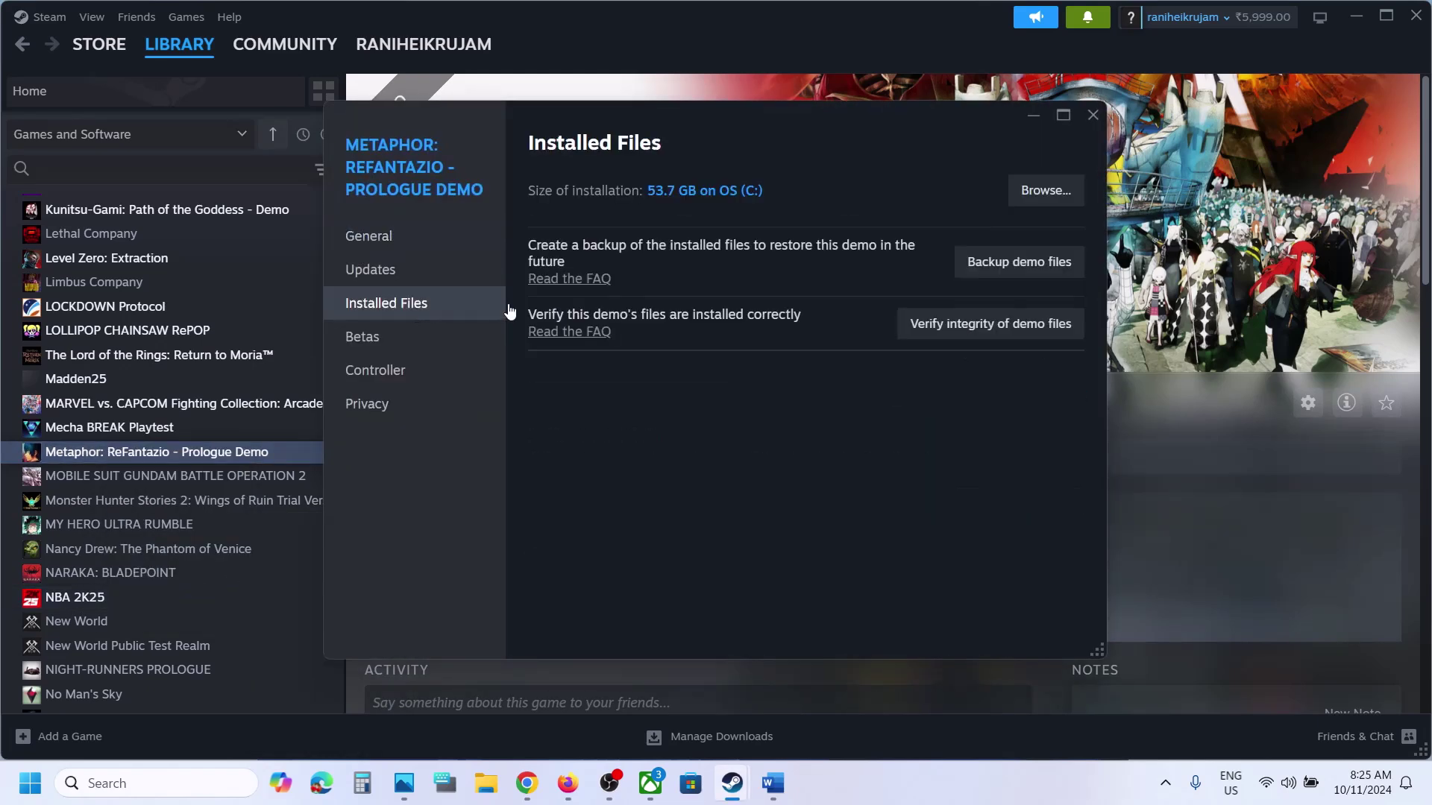
click(997, 327)
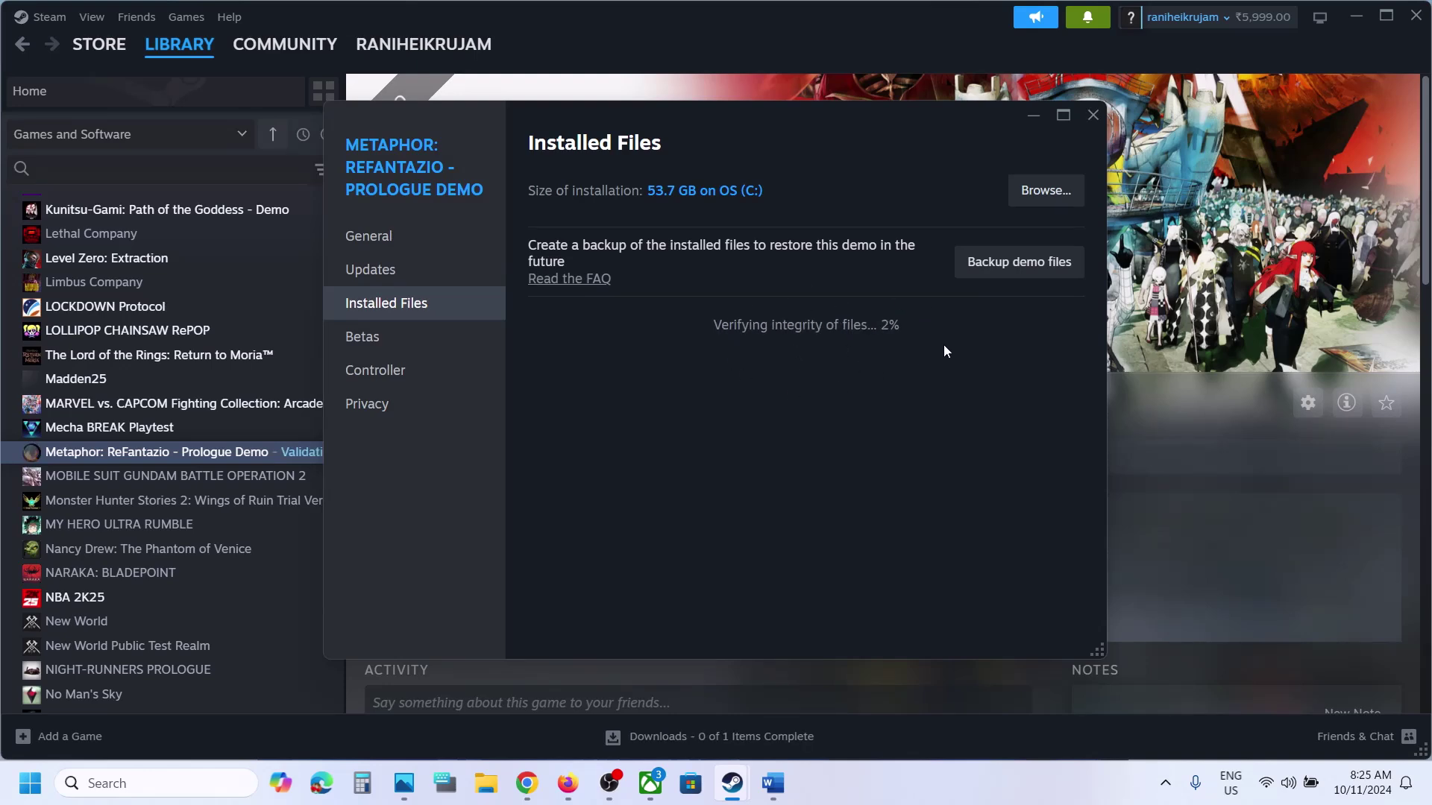
click(1230, 236)
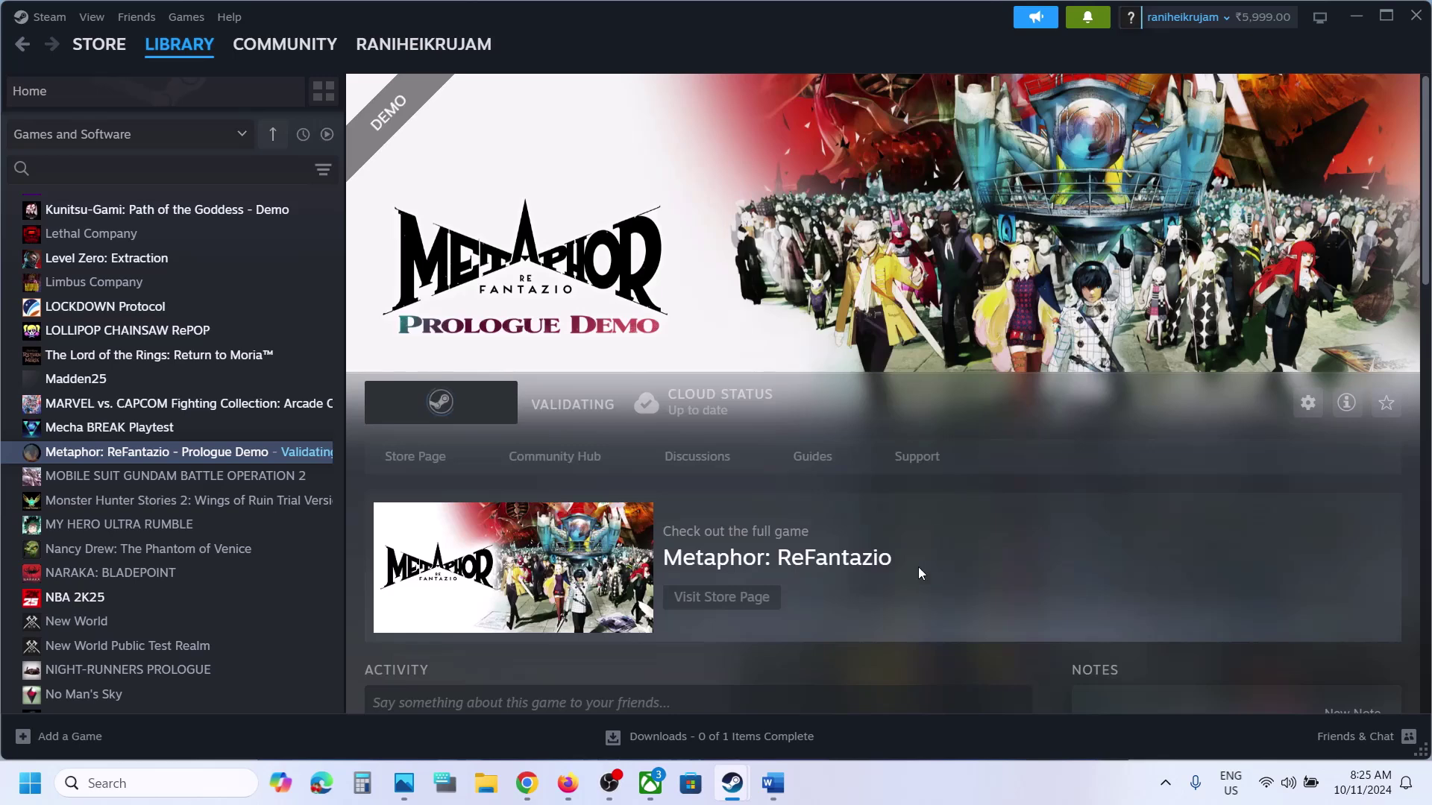
click(861, 798)
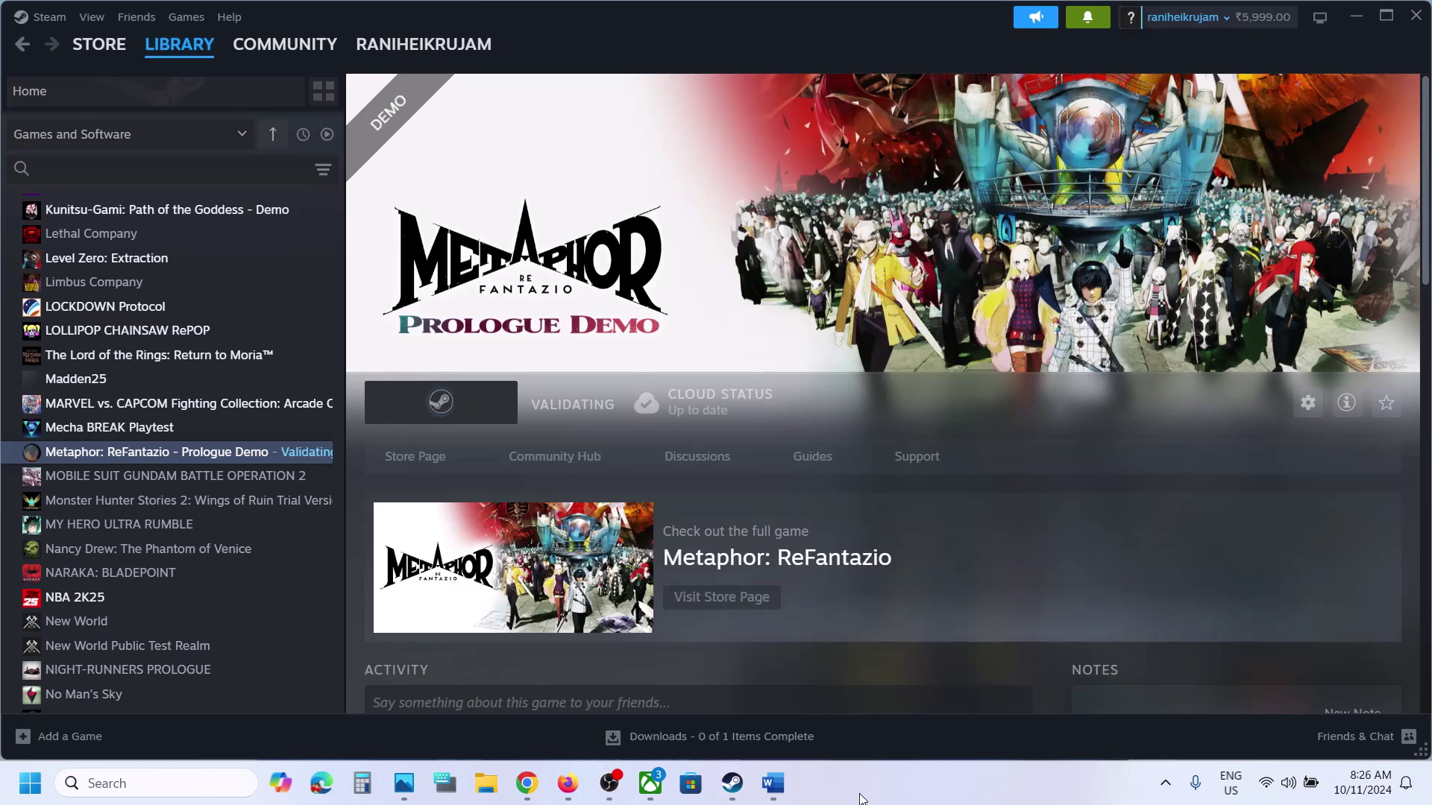